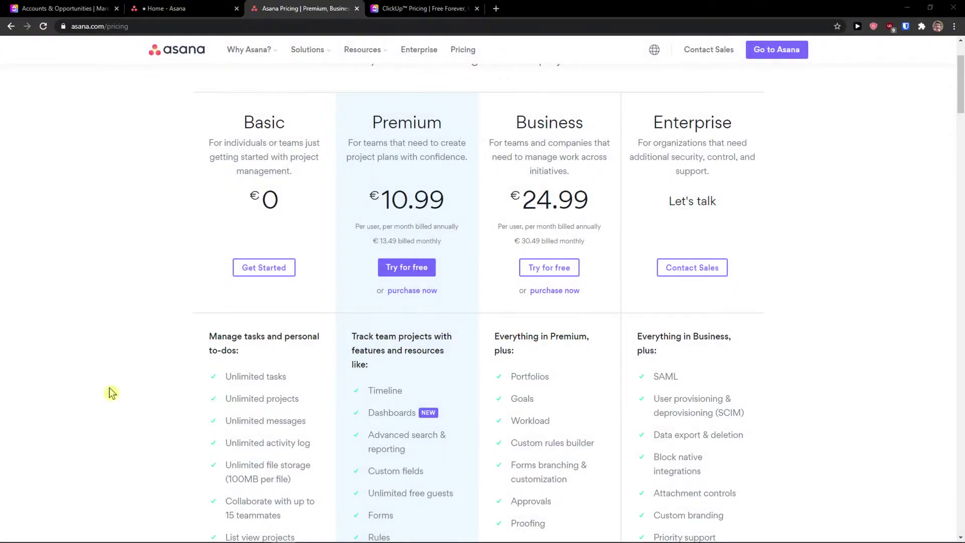
# Compare Asana's Basic, Premium, Business and Enterprise plans, then bring up ClickUp's pricing page.
pyautogui.scroll(-2, 112, 393)
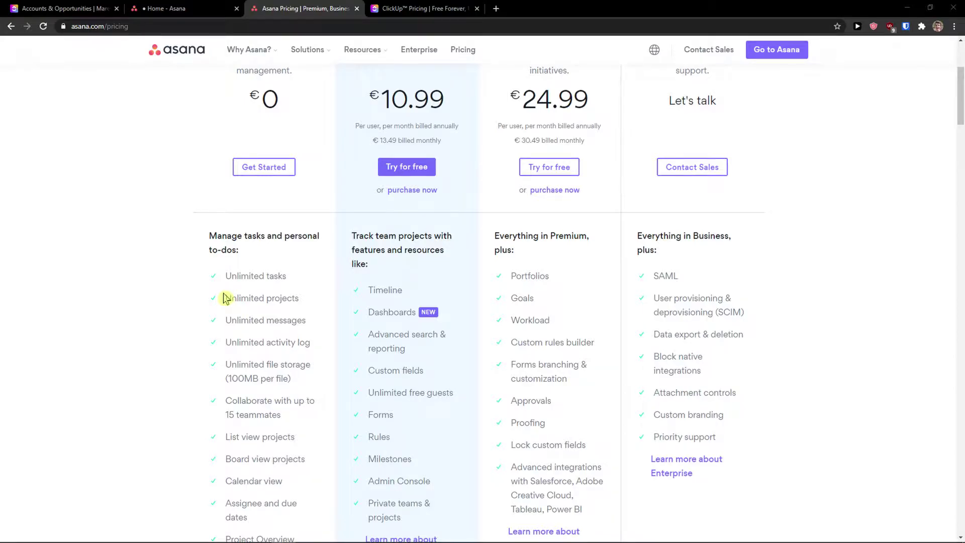
pyautogui.scroll(3, 224, 298)
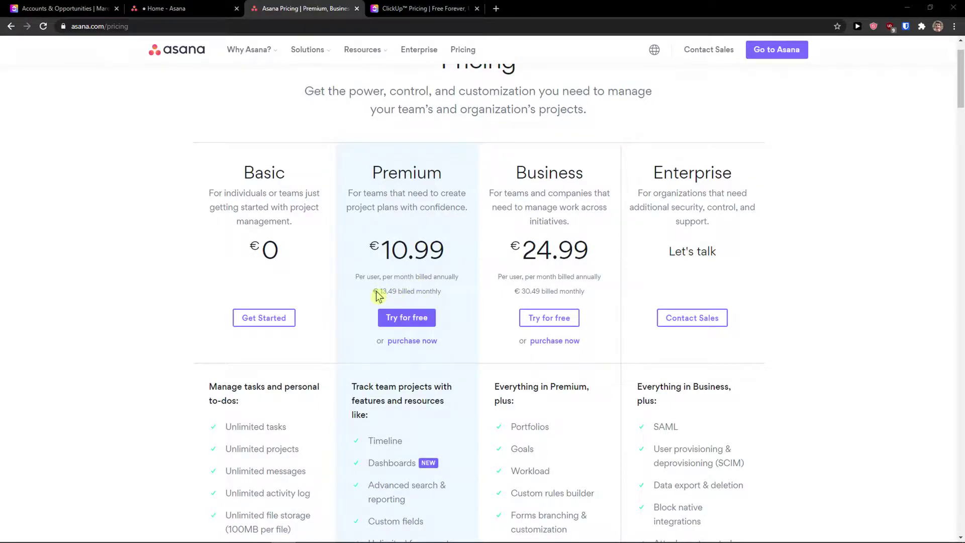
pyautogui.scroll(-1, 374, 296)
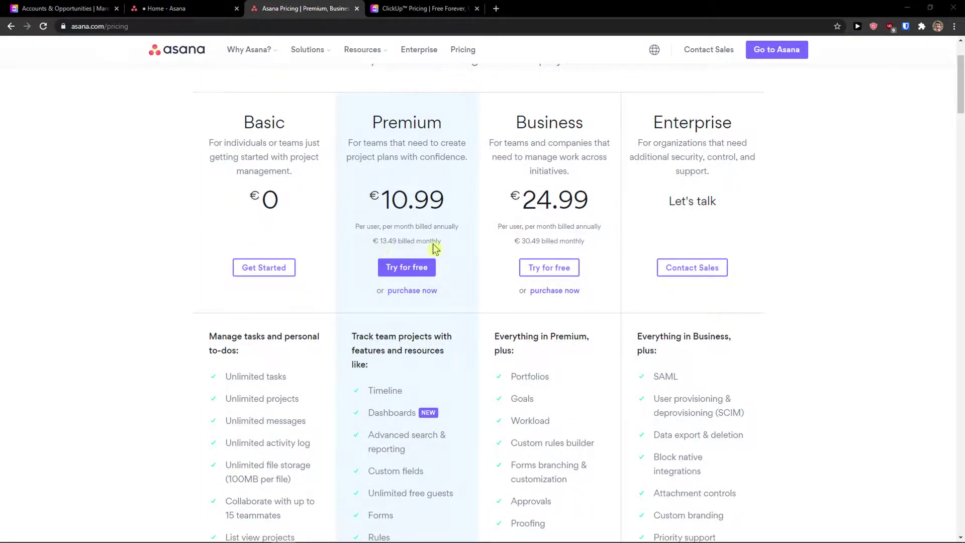
pyautogui.scroll(-3, 427, 252)
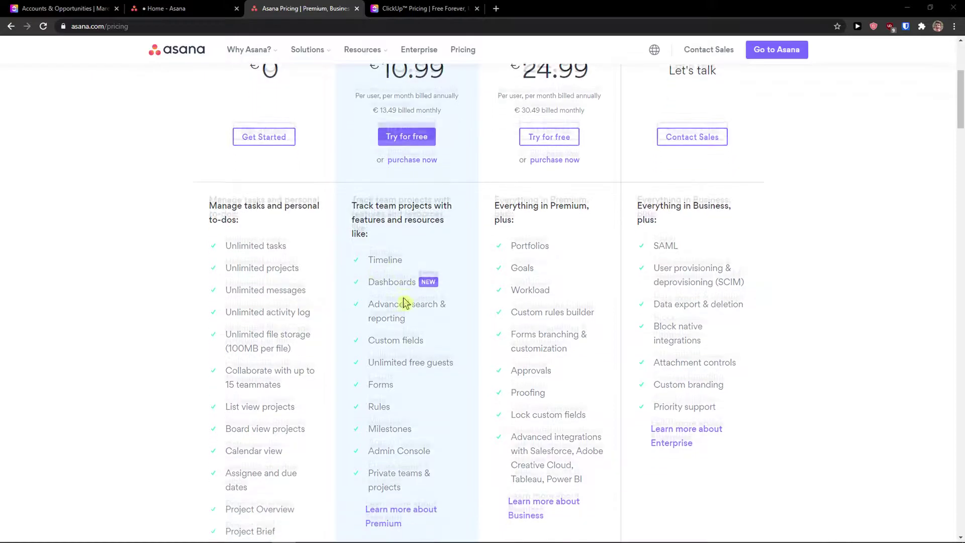
pyautogui.scroll(3, 402, 292)
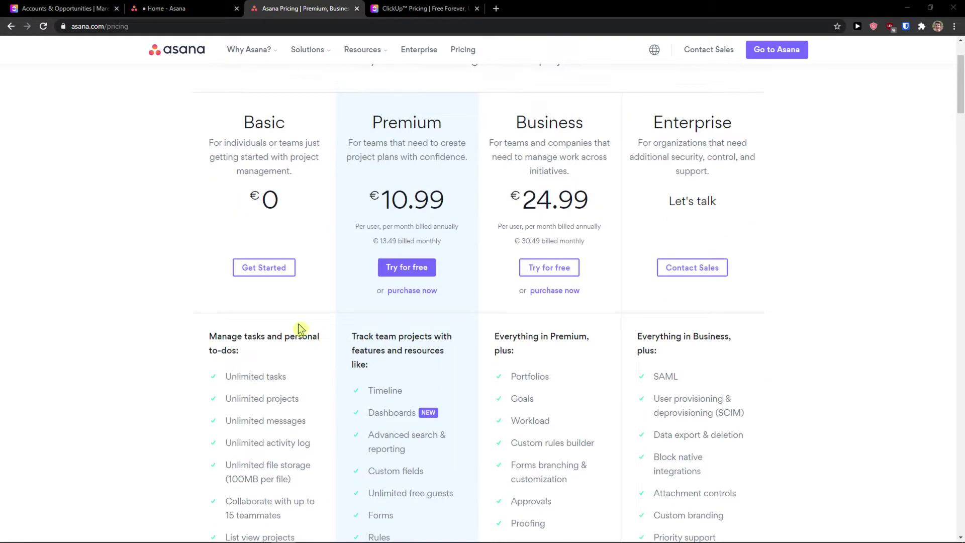
pyautogui.scroll(-3, 338, 330)
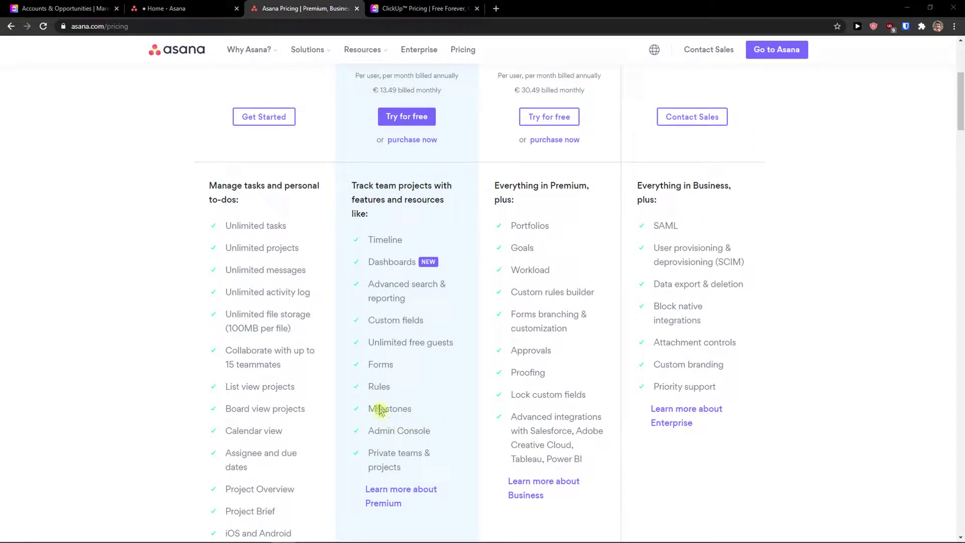
pyautogui.scroll(3, 395, 410)
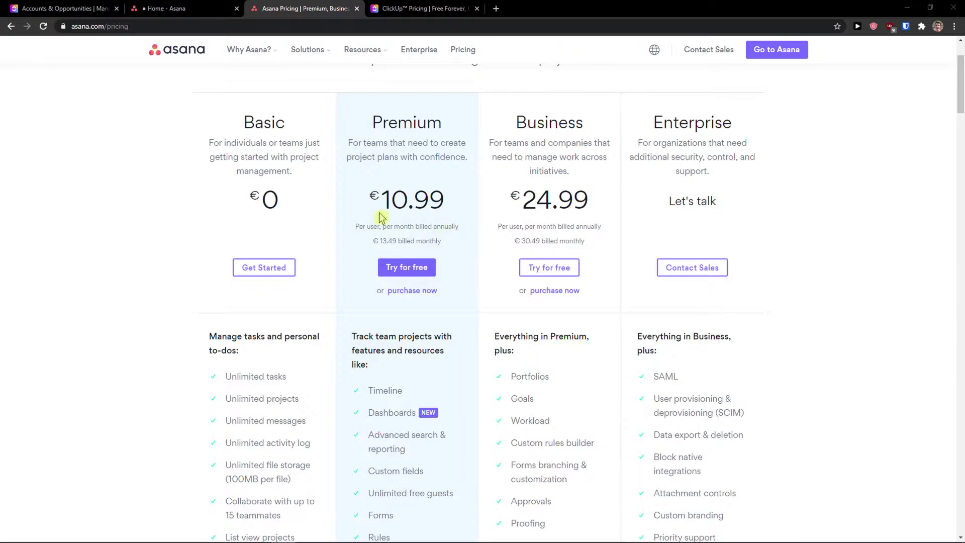
pyautogui.click(417, 8)
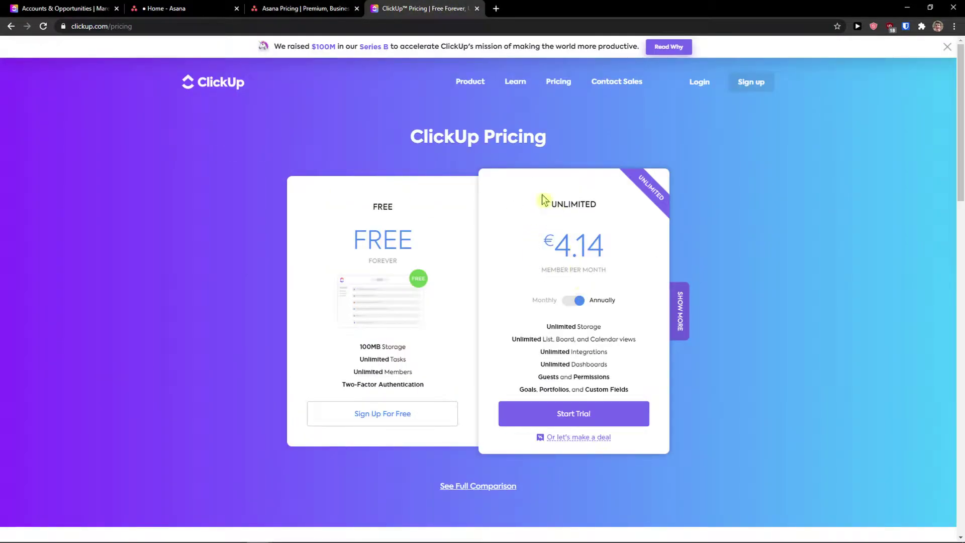
# Show ClickUp Unlimited's €7.44 monthly price and compare it against Asana's pricing.
pyautogui.click(575, 302)
pyautogui.moveTo(588, 252)
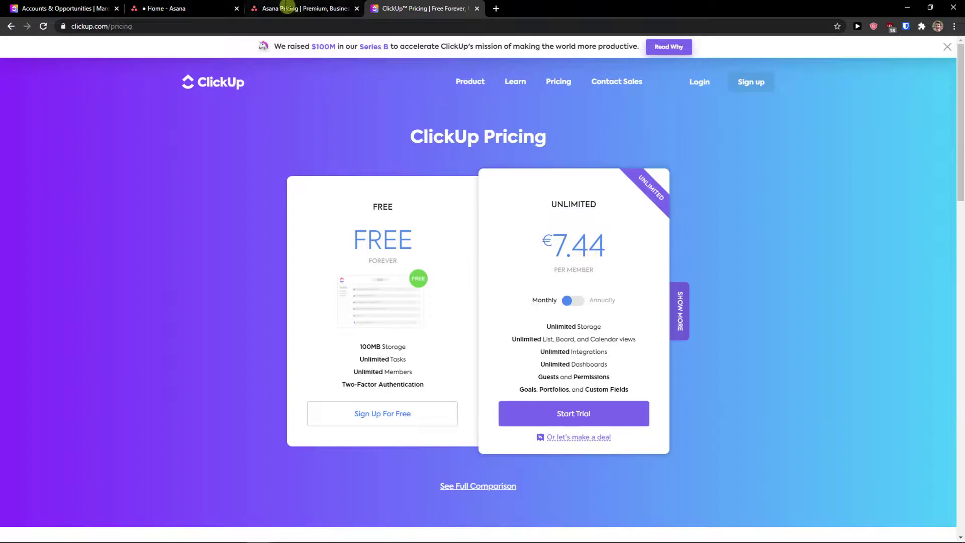
pyautogui.click(287, 8)
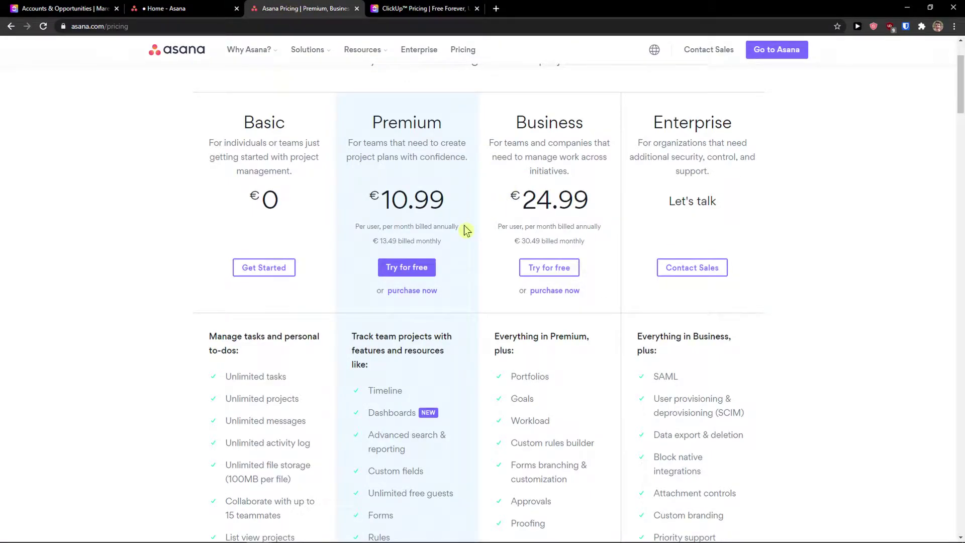
pyautogui.hotkey('ctrl', 'Tab')
pyautogui.hotkey('ctrl', 'shift', 'Tab')
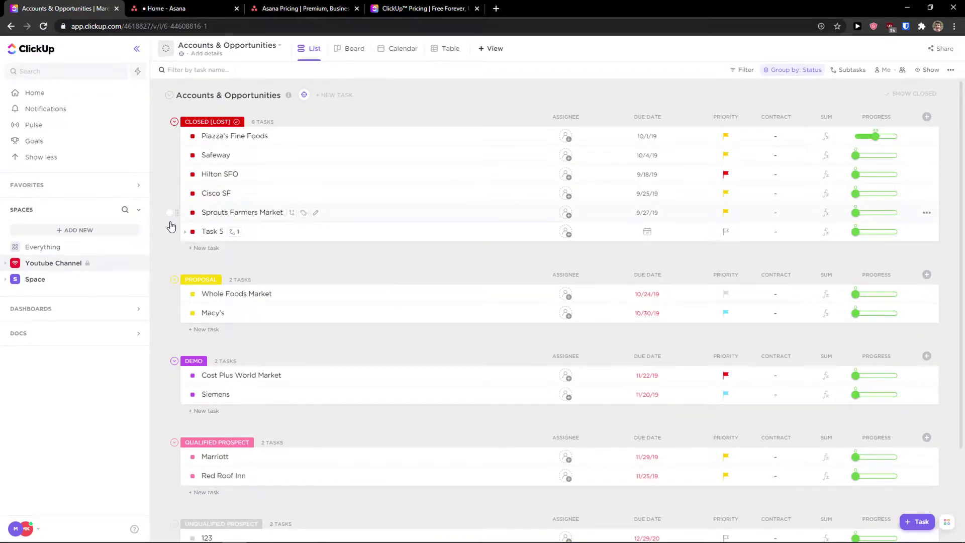
# Turn on ClickUp's dark mode from the account menu, then view Asana's home page.
pyautogui.click(28, 526)
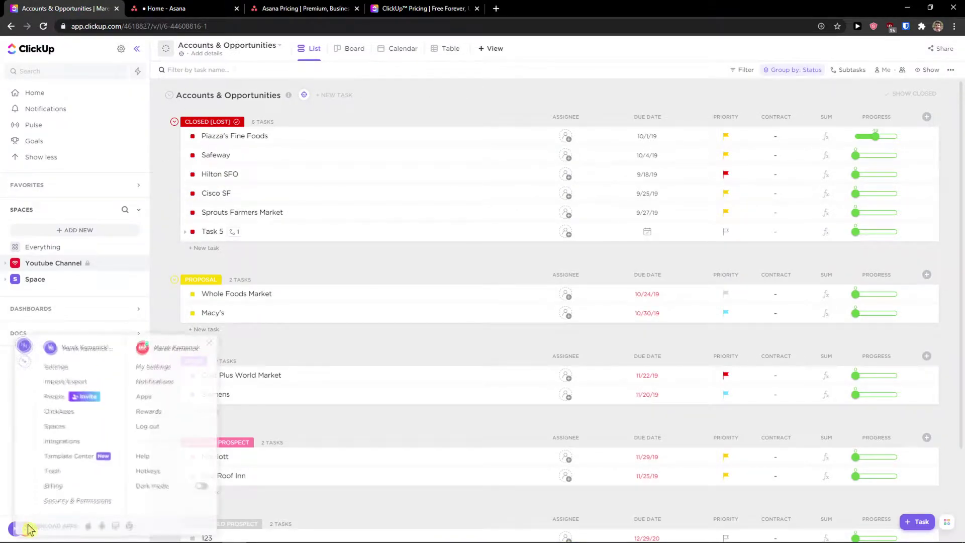
pyautogui.click(204, 489)
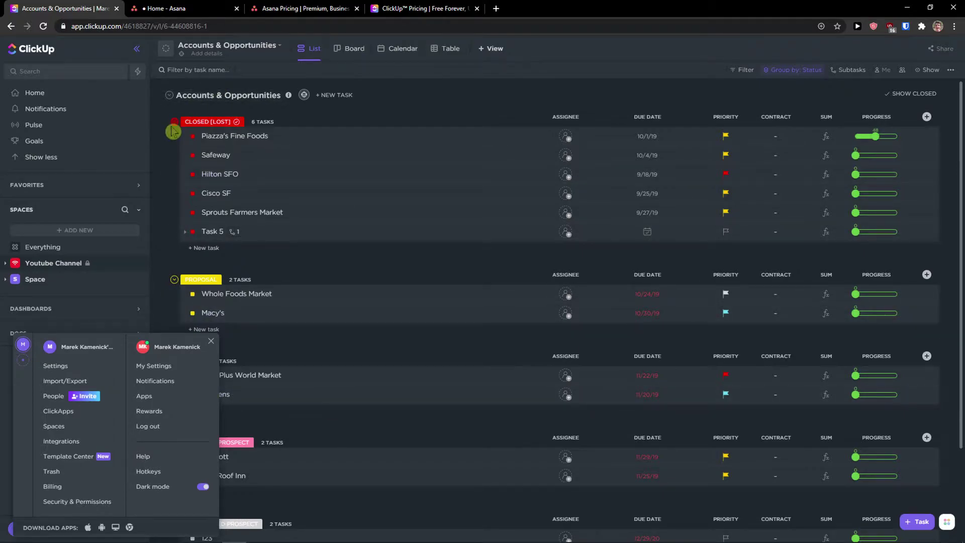
pyautogui.click(173, 8)
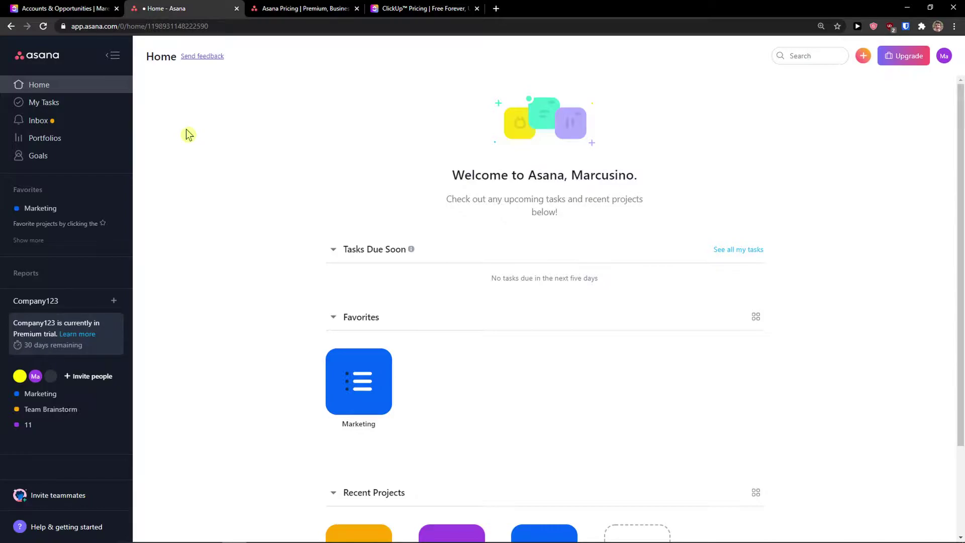
# Go back to ClickUp's Accounts & Opportunities list, now shown in dark mode.
pyautogui.click(108, 10)
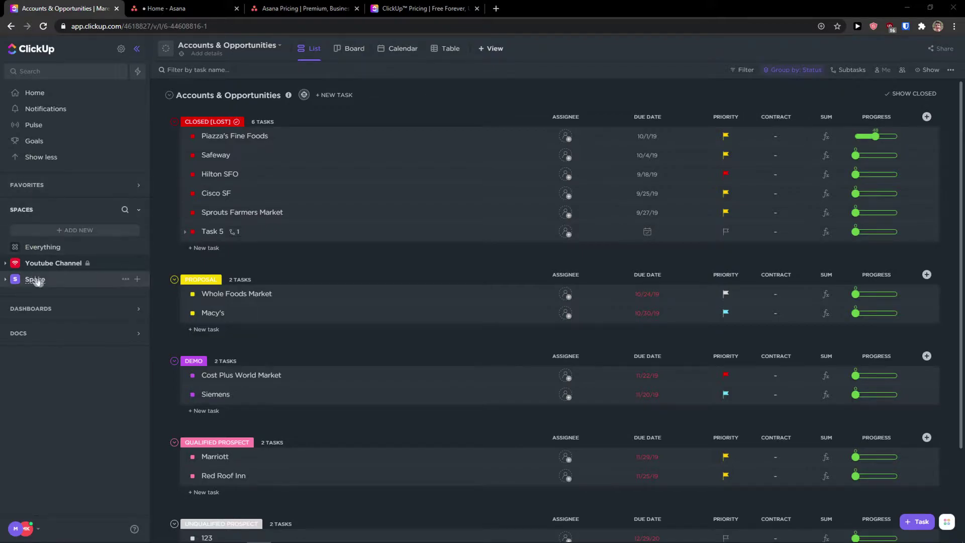
# Zoom the page to 110% and start a new Space, briefly checking its templates.
pyautogui.hotkey('ctrl', '+')
pyautogui.click(94, 251)
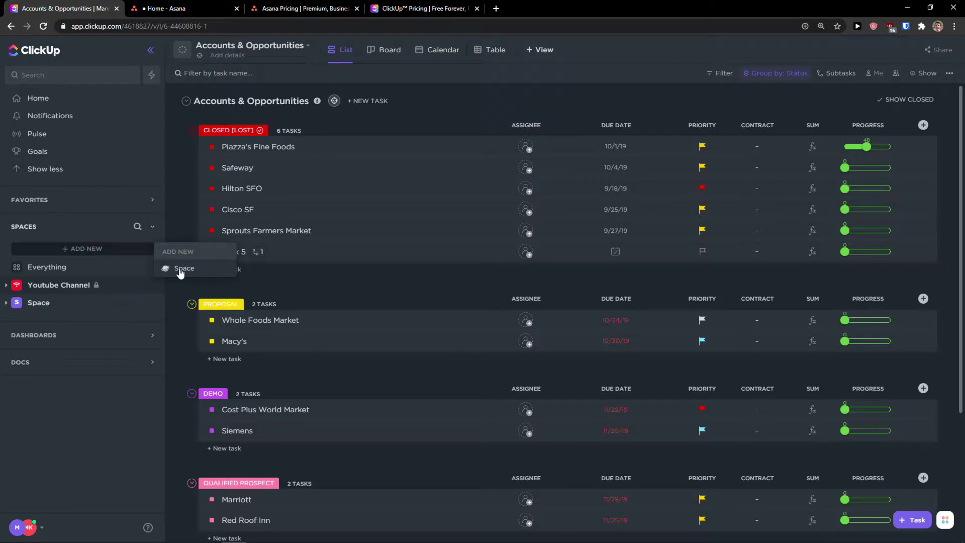
pyautogui.click(180, 269)
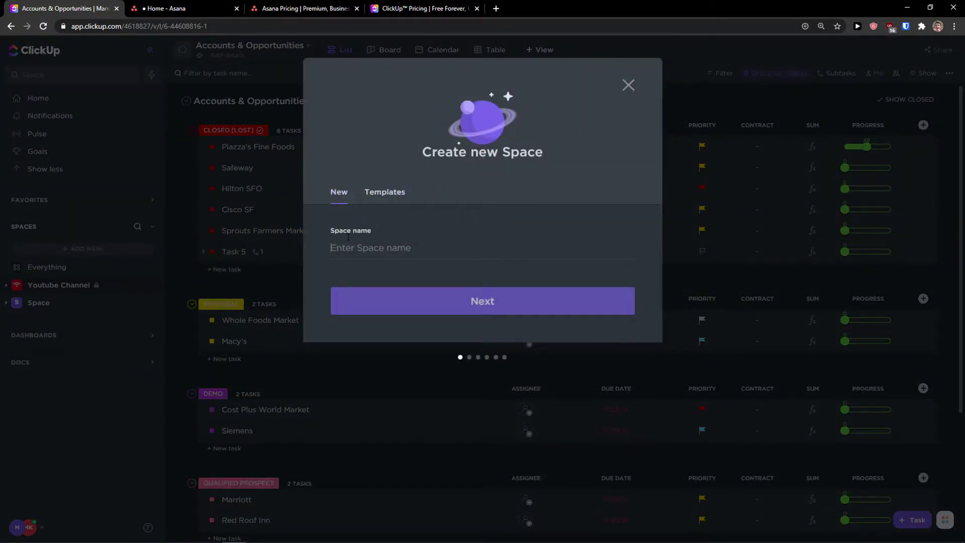
pyautogui.click(386, 193)
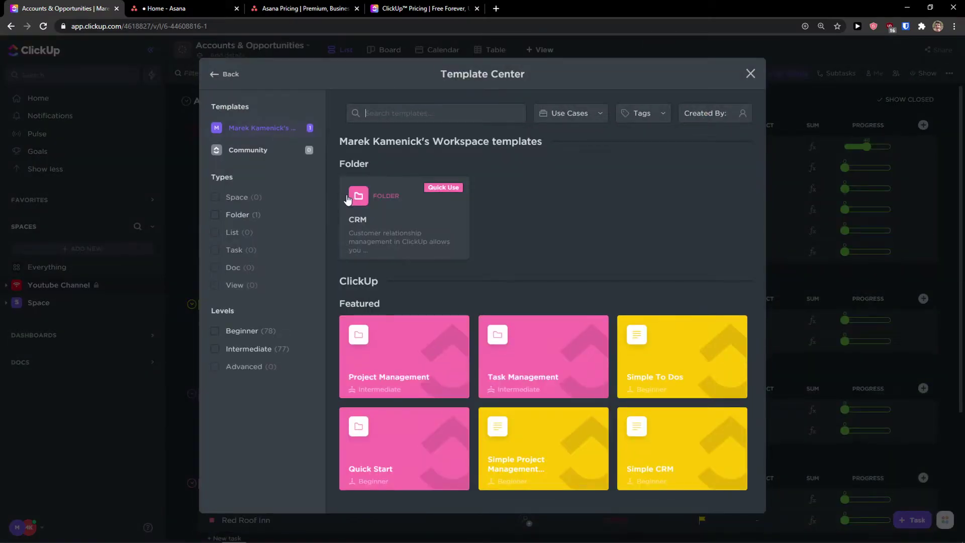
pyautogui.click(751, 74)
pyautogui.moveTo(129, 251)
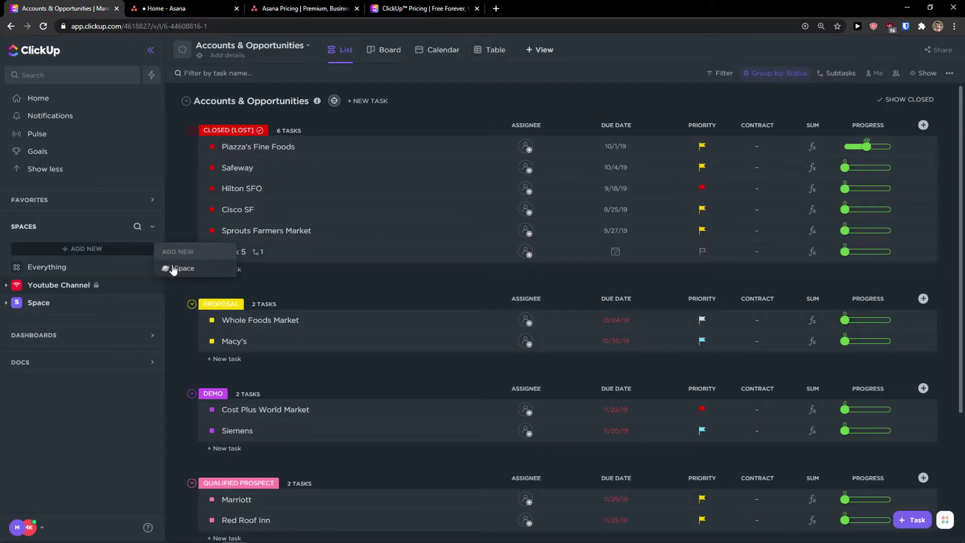
pyautogui.click(175, 271)
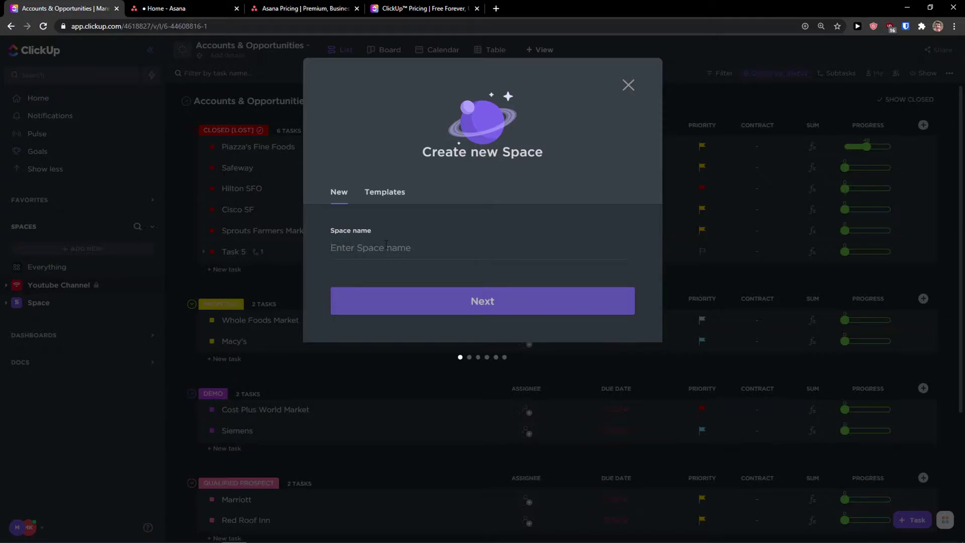
# Name the Space 'Youtube', give it a red Angular-logo avatar, and continue to statuses.
pyautogui.write('Youtube')
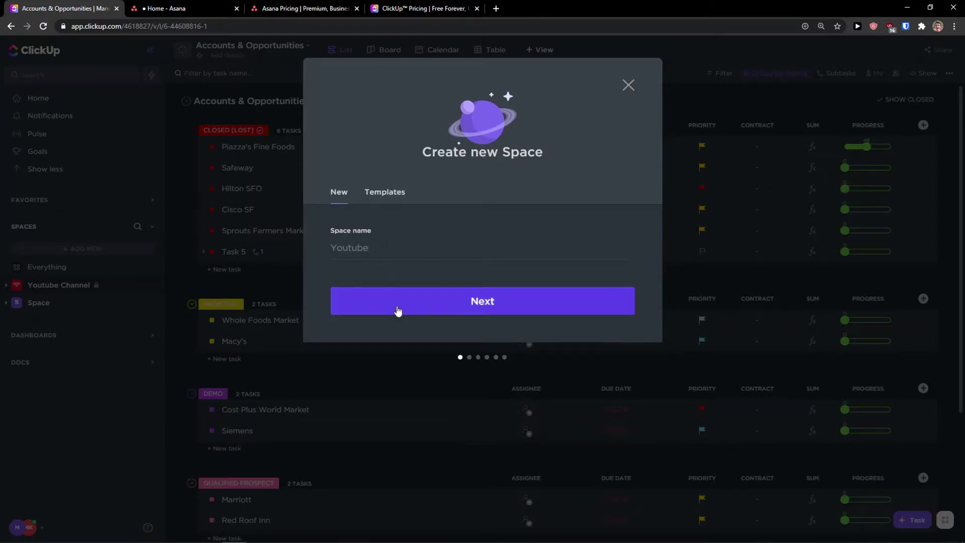
pyautogui.click(396, 308)
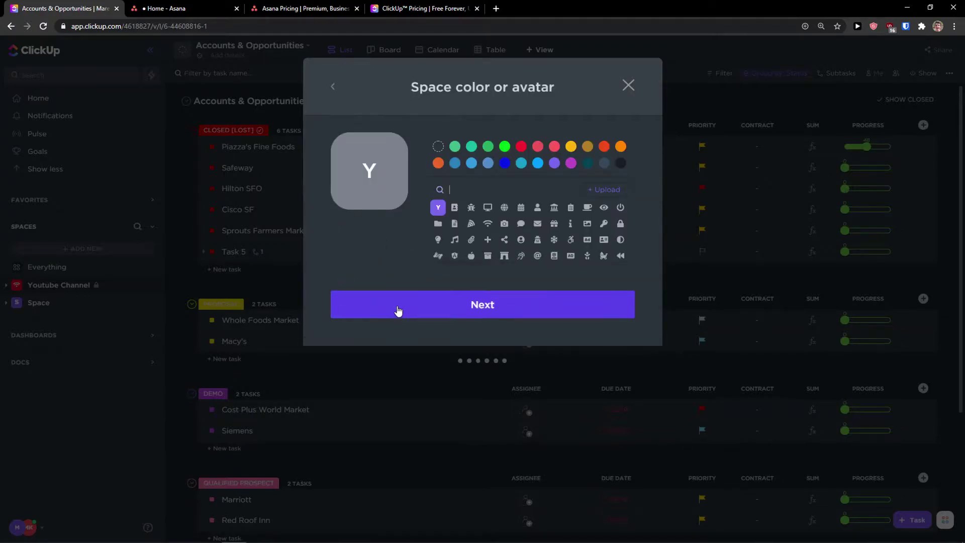
pyautogui.click(521, 146)
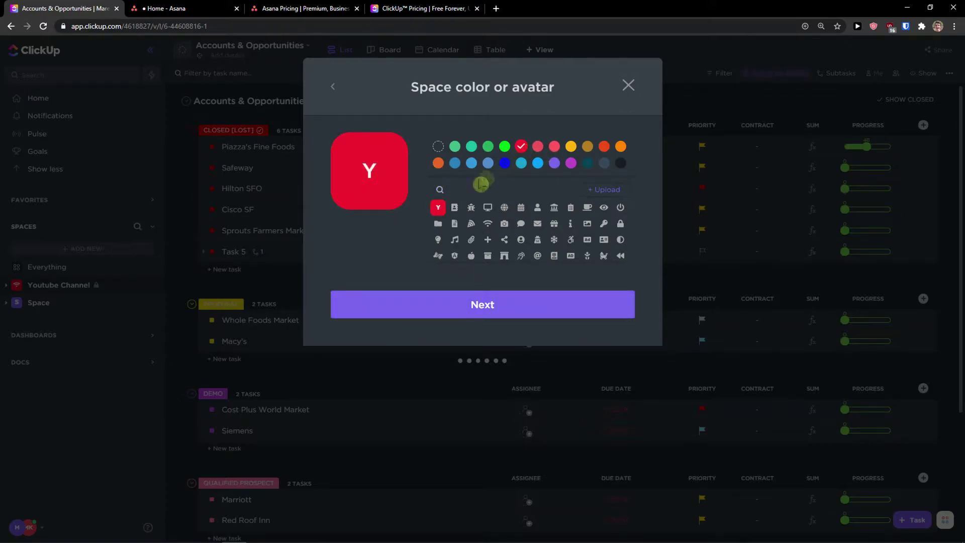
pyautogui.click(471, 255)
pyautogui.click(453, 257)
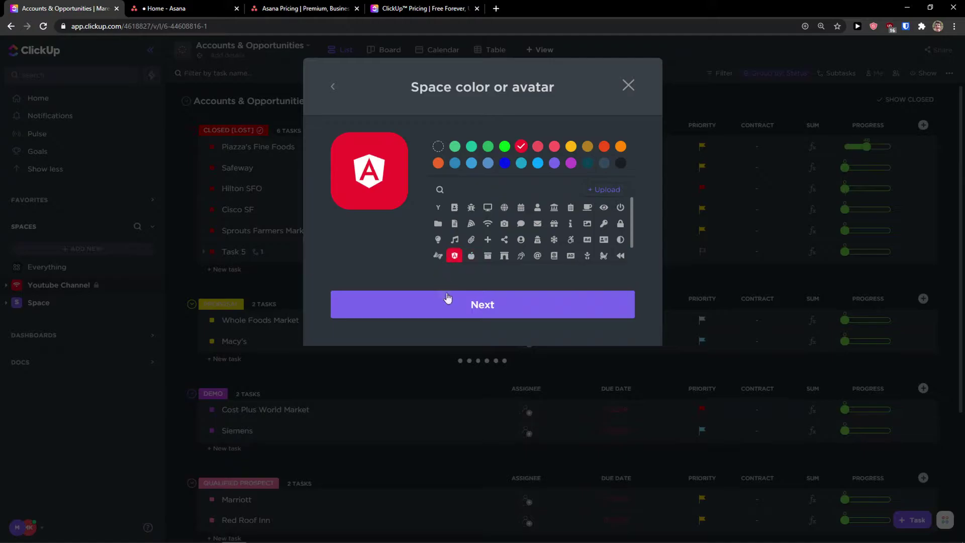
pyautogui.click(478, 310)
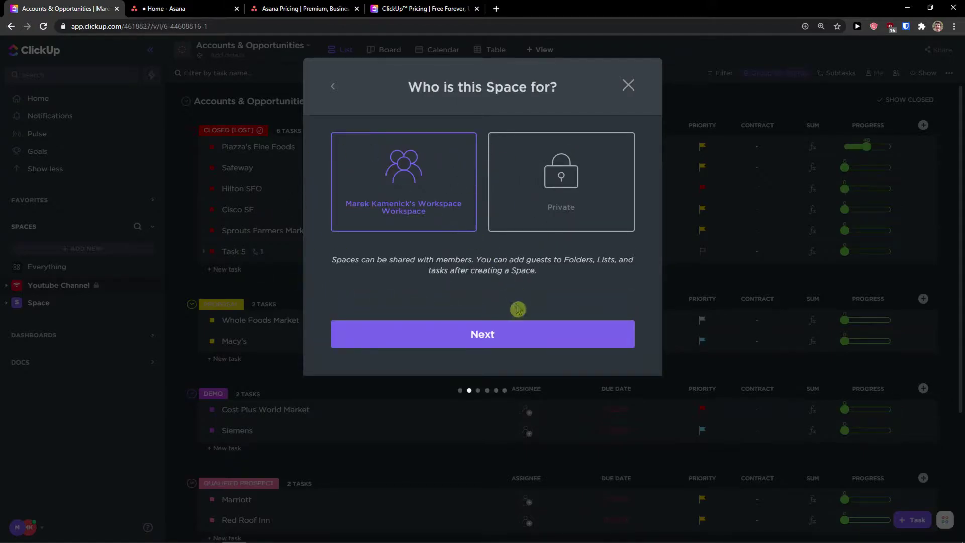
pyautogui.click(498, 334)
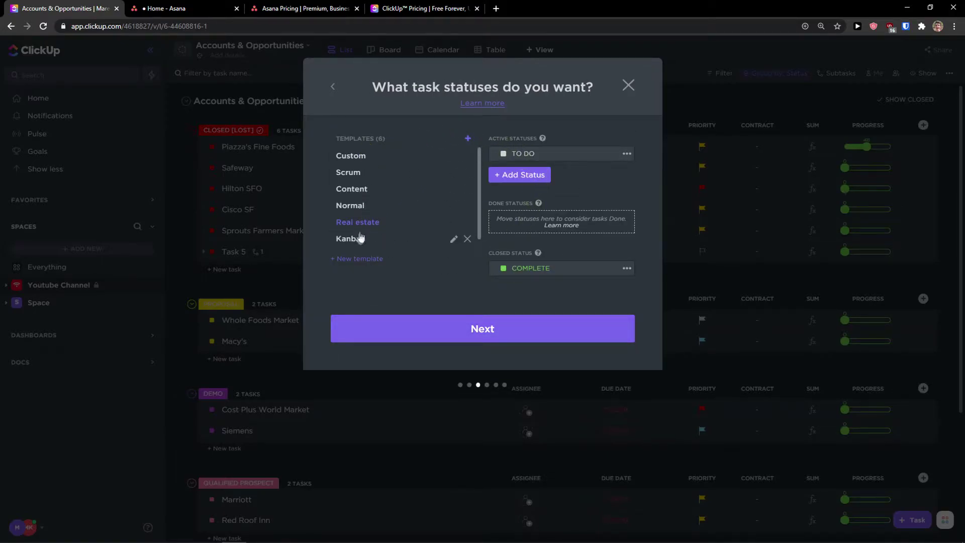
# Preview the Scrum, Content, Normal and Real estate status templates, picking Custom.
pyautogui.click(352, 173)
pyautogui.click(355, 160)
pyautogui.click(350, 174)
pyautogui.click(350, 190)
pyautogui.click(350, 208)
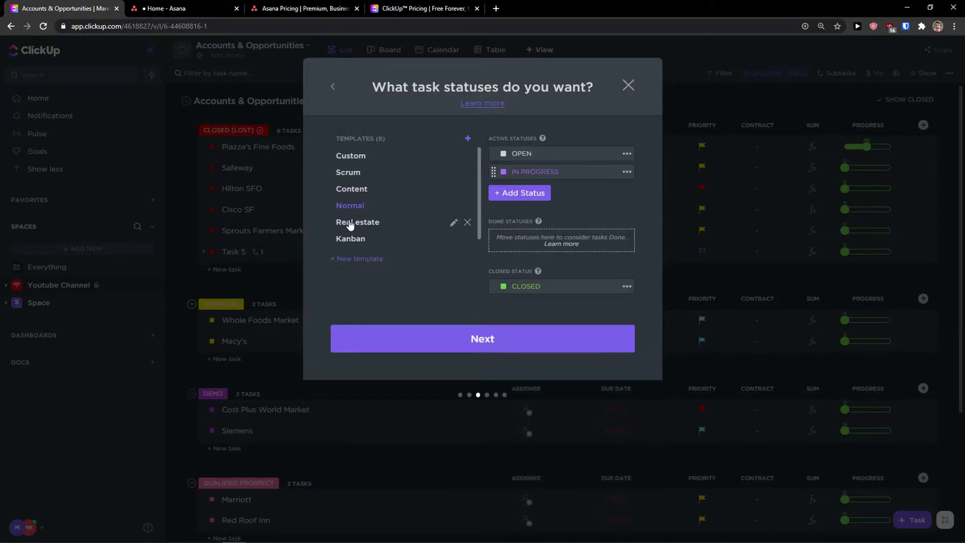
pyautogui.click(351, 223)
pyautogui.click(351, 210)
pyautogui.click(351, 194)
pyautogui.click(353, 162)
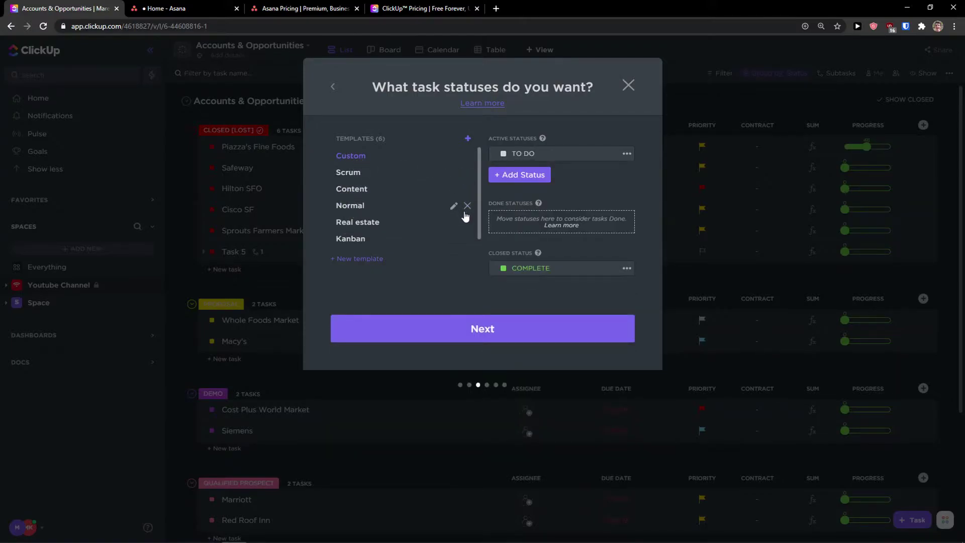
# Delete the Real estate and Content status templates, keeping Kanban.
pyautogui.click(467, 223)
pyautogui.click(508, 334)
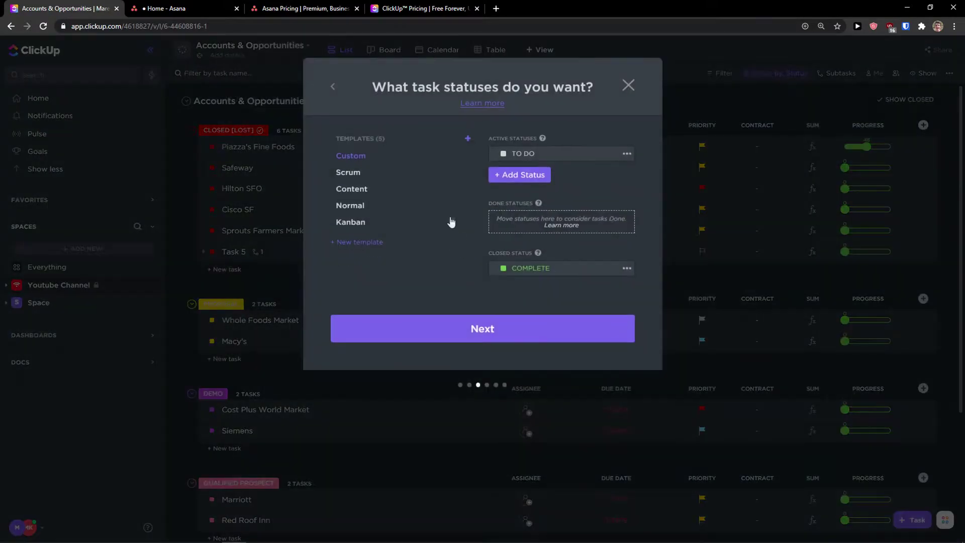
pyautogui.click(471, 222)
pyautogui.click(457, 334)
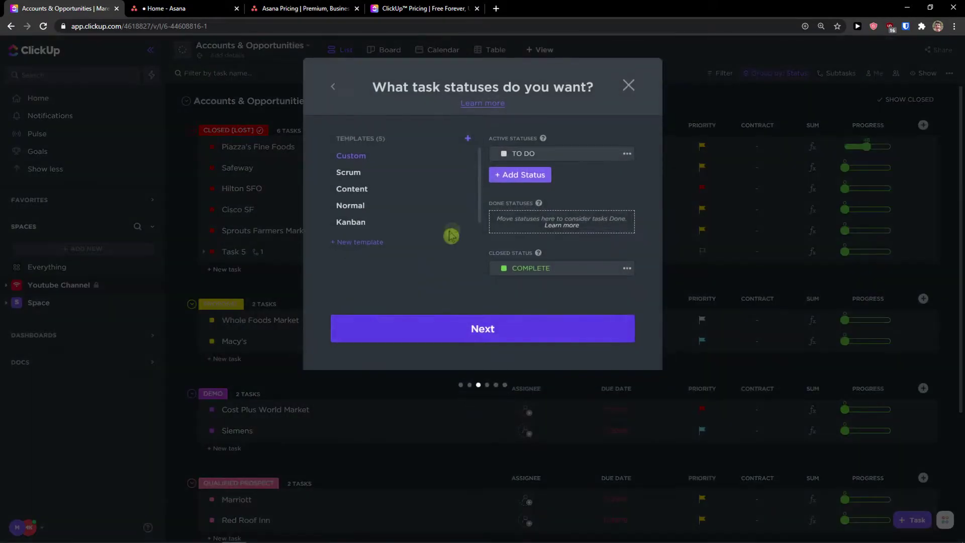
pyautogui.click(467, 189)
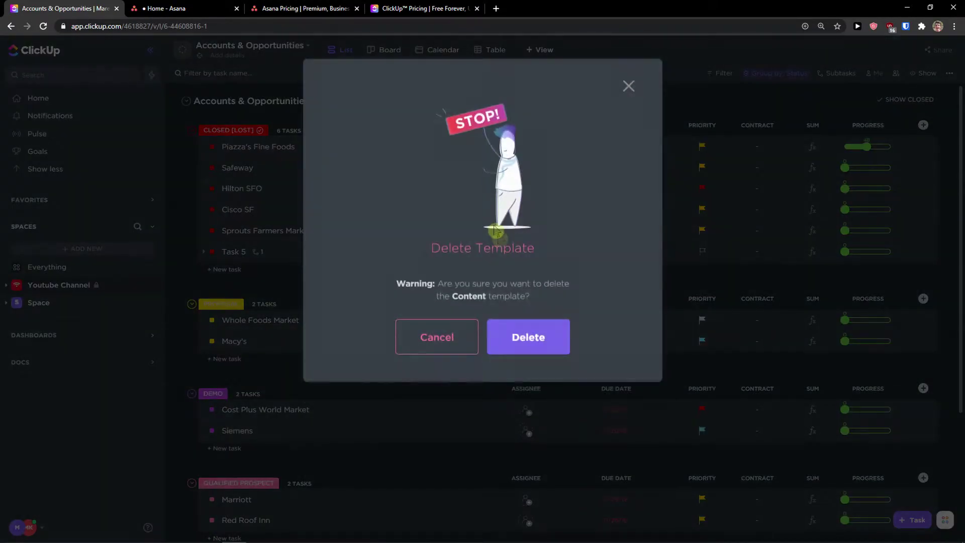
pyautogui.click(524, 334)
# Settle on Custom statuses TO DO and COMPLETE after rechecking Scrum, Normal and Kanban.
pyautogui.click(376, 172)
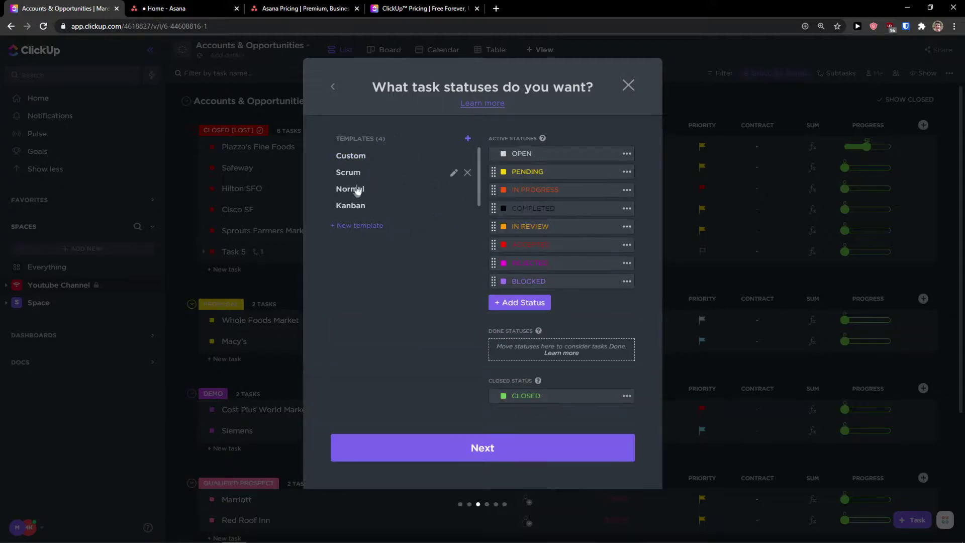
pyautogui.click(355, 190)
pyautogui.click(352, 203)
pyautogui.click(354, 158)
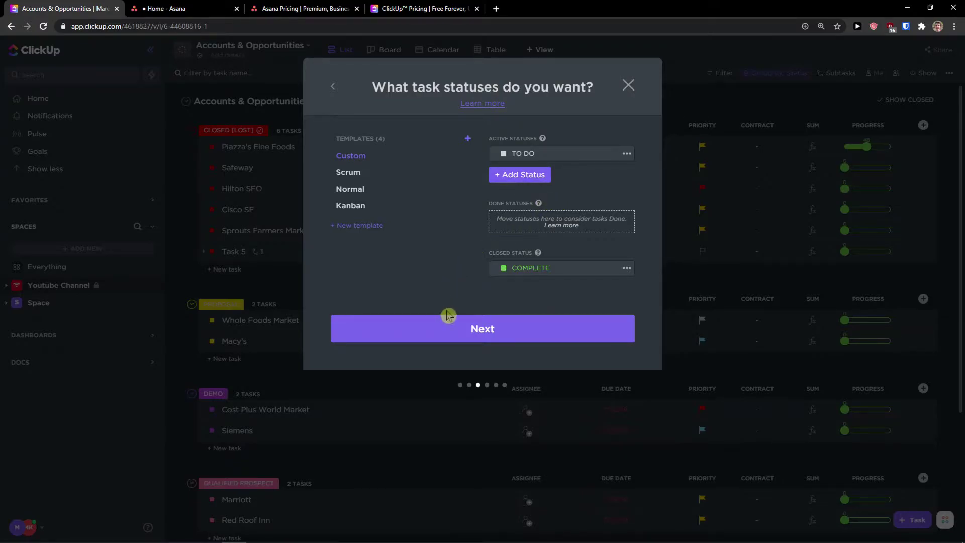
pyautogui.click(466, 329)
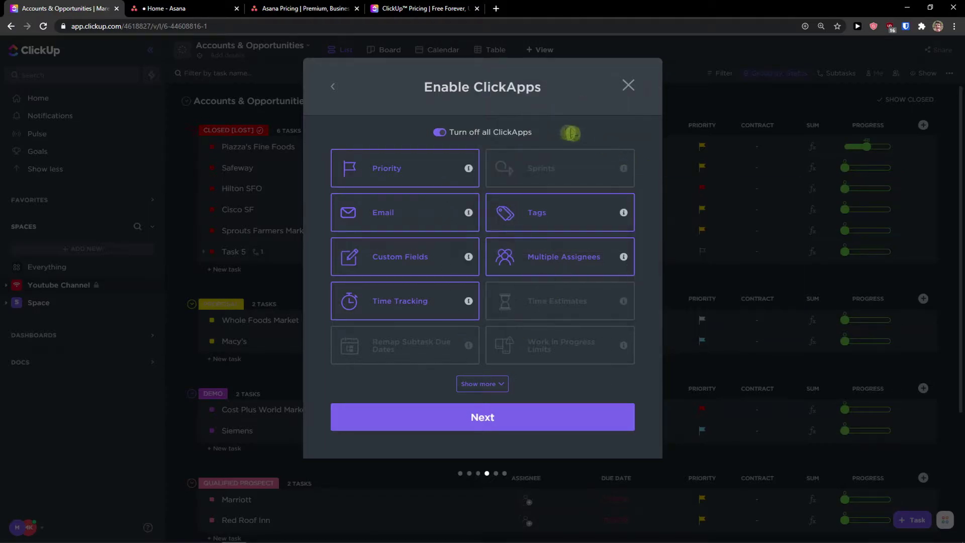
# Enable the Sprints, Time Estimates and Milestones ClickApps, then continue to default views.
pyautogui.click(499, 384)
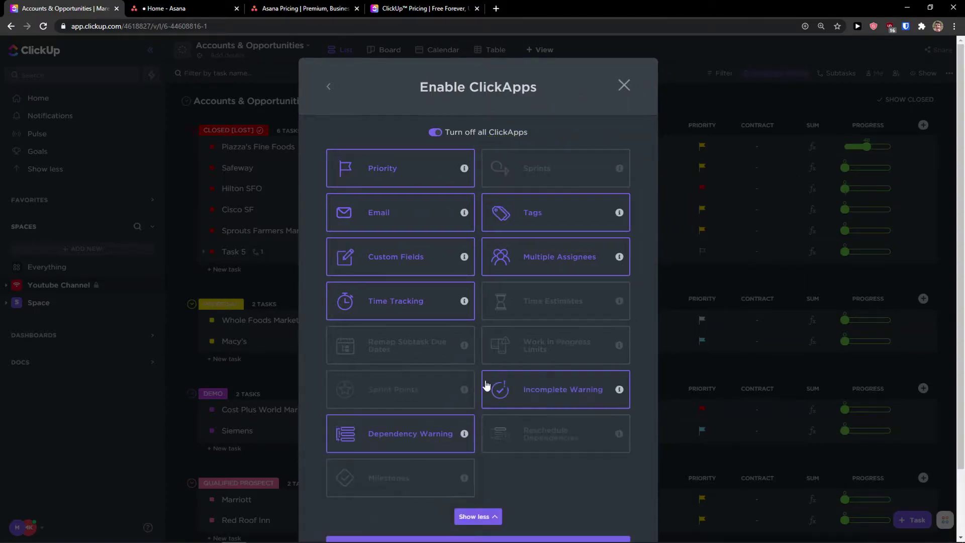
pyautogui.click(547, 316)
pyautogui.scroll(-1, 619, 334)
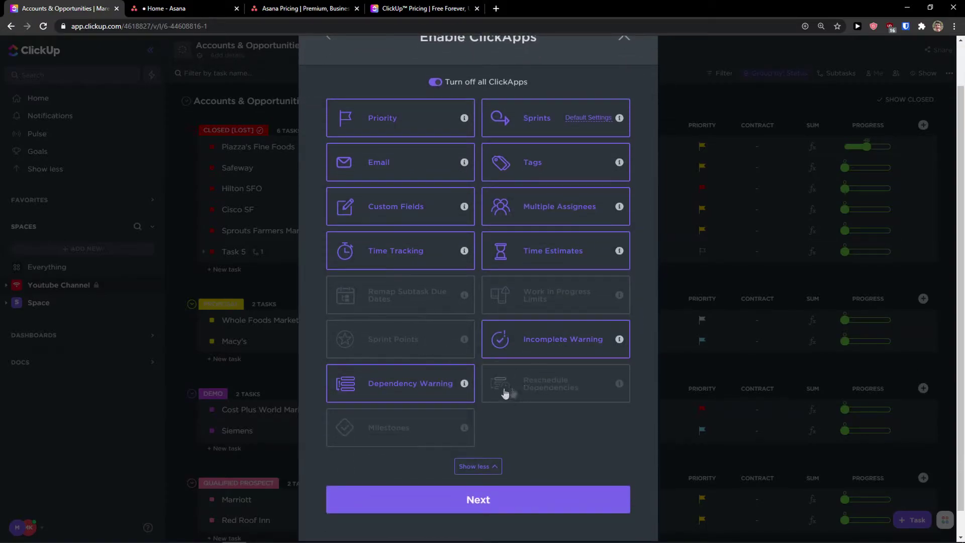
pyautogui.click(400, 440)
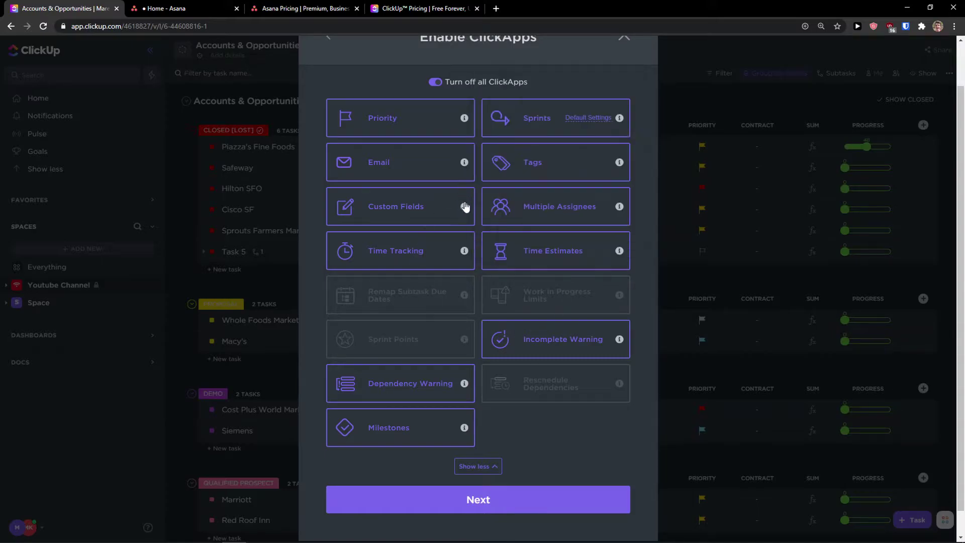
pyautogui.moveTo(463, 254)
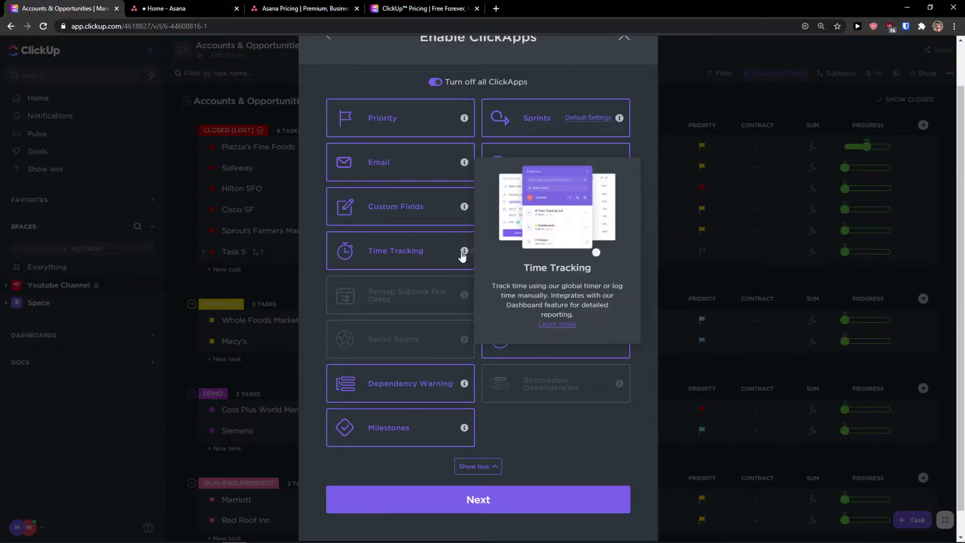
pyautogui.click(522, 501)
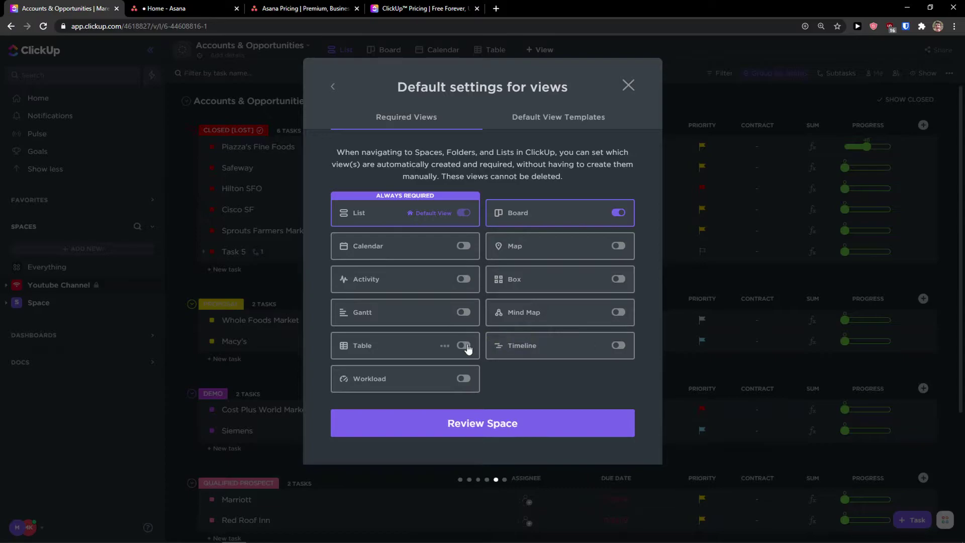
# Require the Table and Timeline views, review, and create the Youtube Space.
pyautogui.click(620, 346)
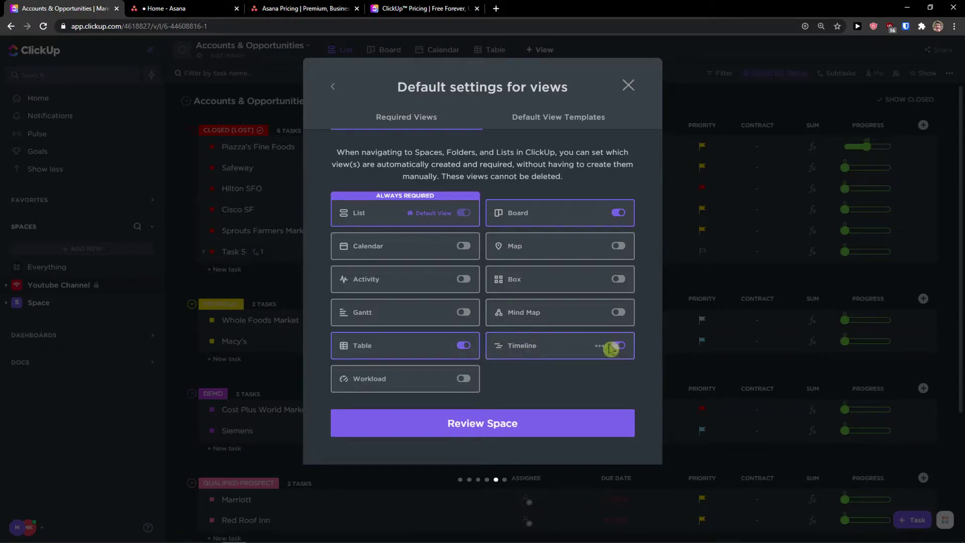
pyautogui.click(509, 422)
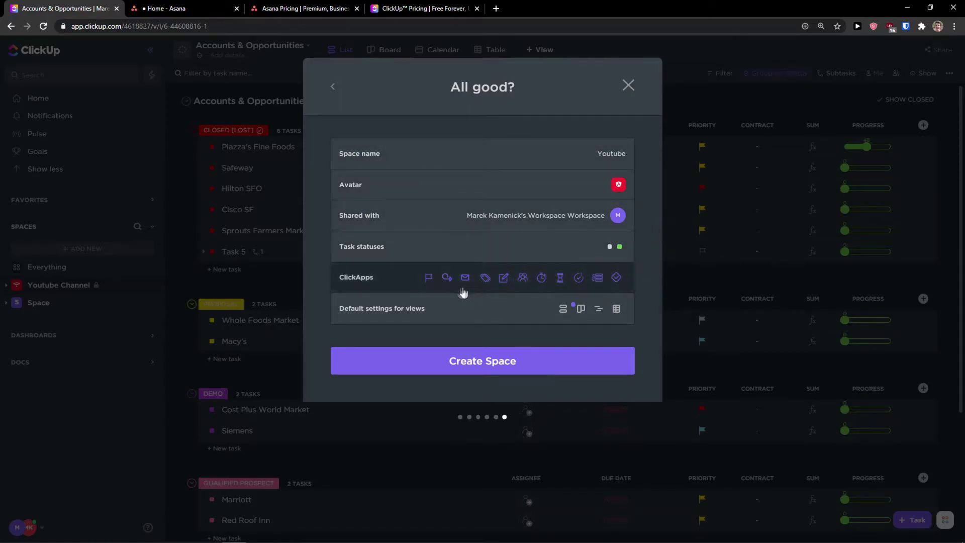
pyautogui.click(542, 358)
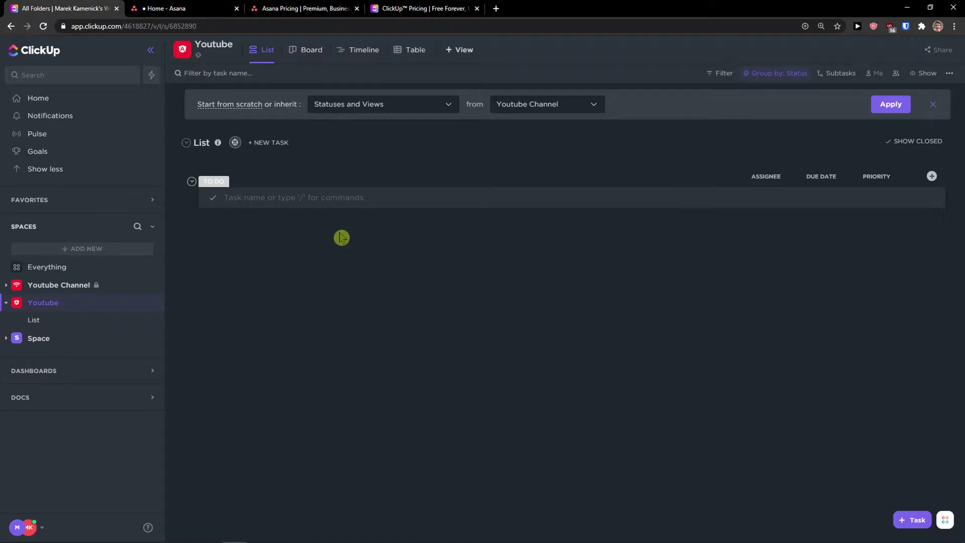
# Open and close the Youtube Space's menu, then dismiss the inherit-statuses banner.
pyautogui.click(145, 304)
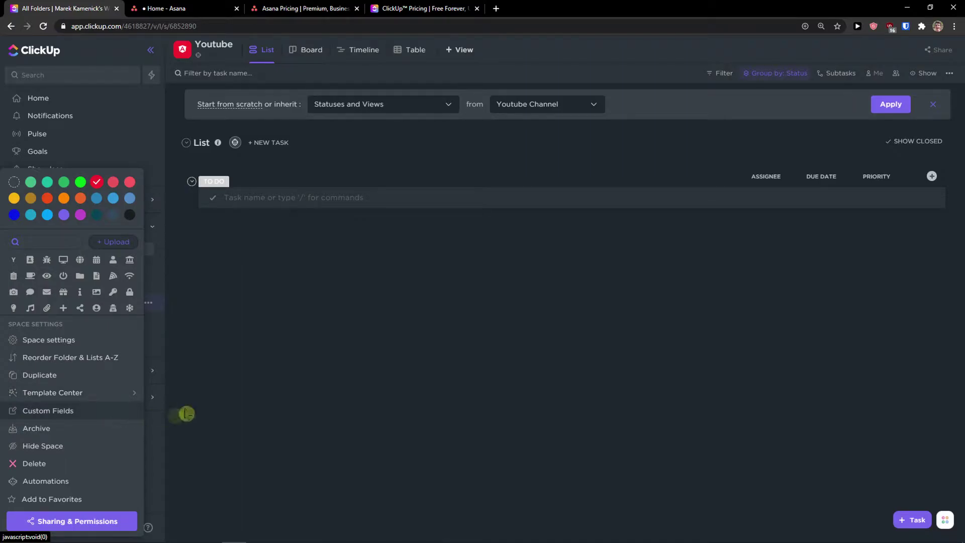
pyautogui.click(220, 405)
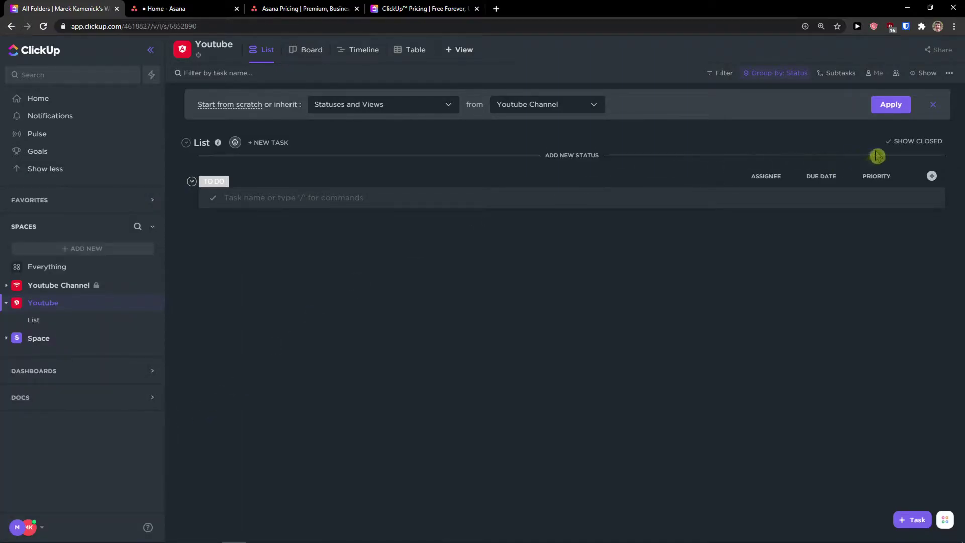
pyautogui.click(934, 108)
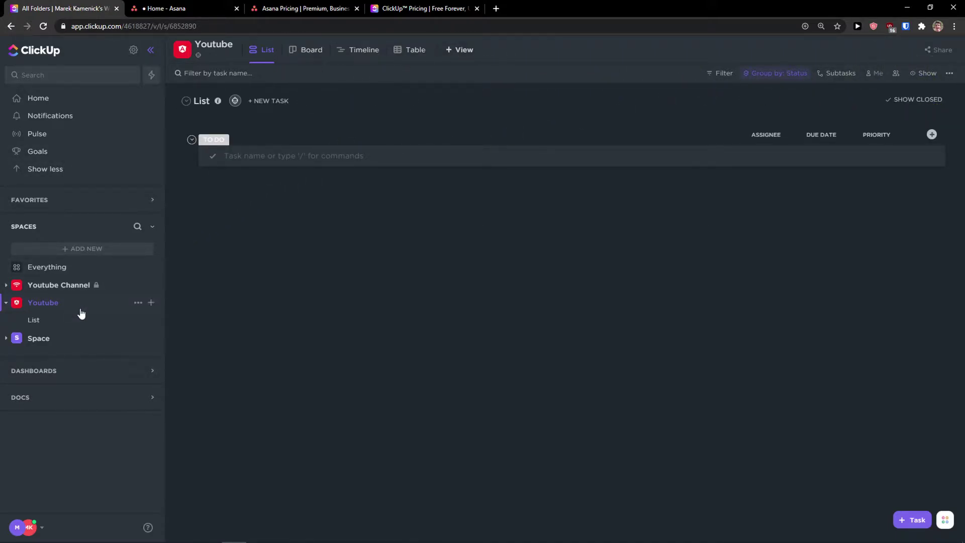
# Briefly open the Add New menu and the list's view settings, then close them.
pyautogui.click(92, 253)
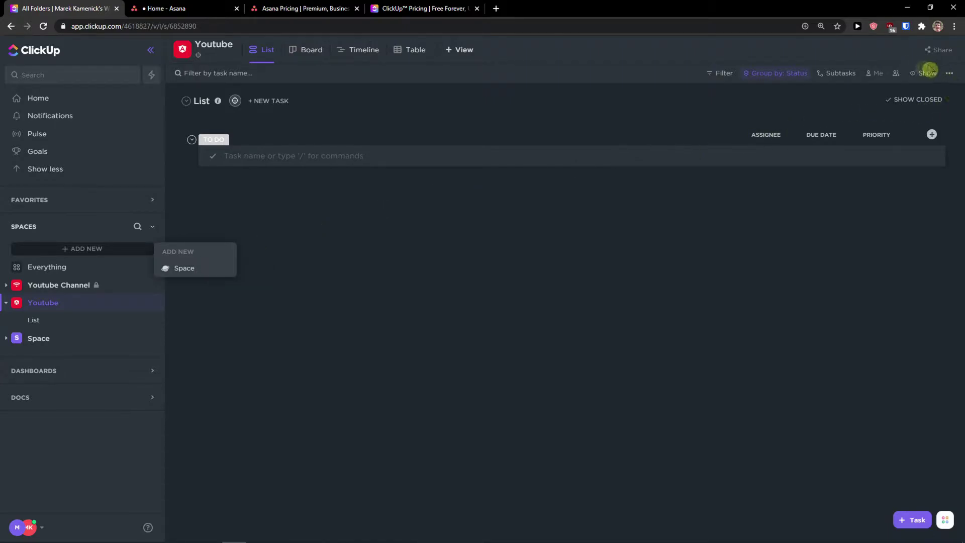
pyautogui.click(949, 73)
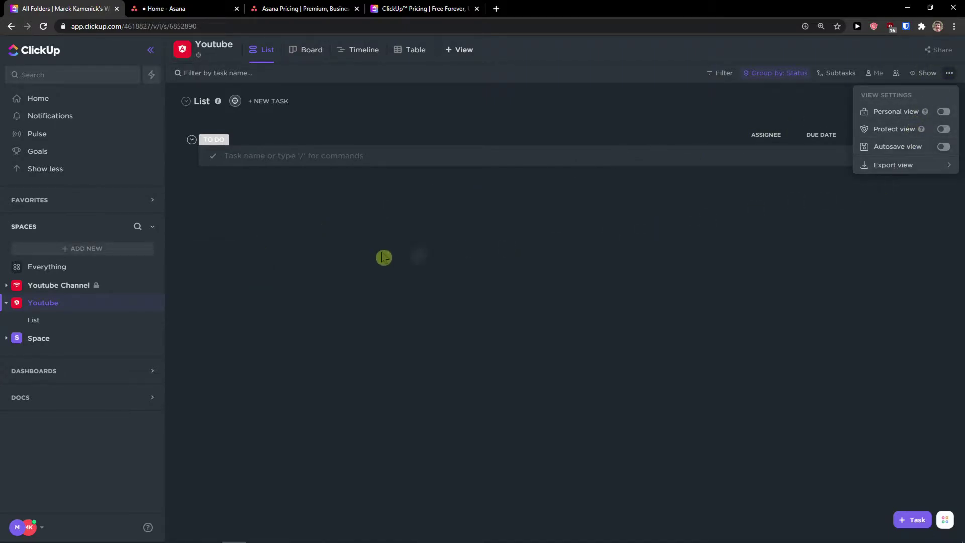
pyautogui.click(219, 284)
# Browse the Template Center's ready-made Space templates, then switch to Asana's home page.
pyautogui.click(137, 251)
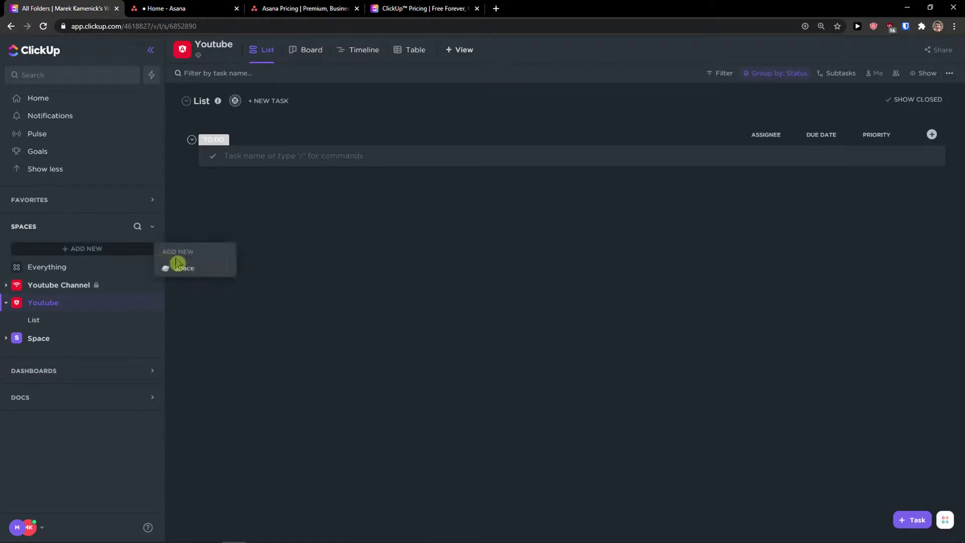
pyautogui.click(185, 267)
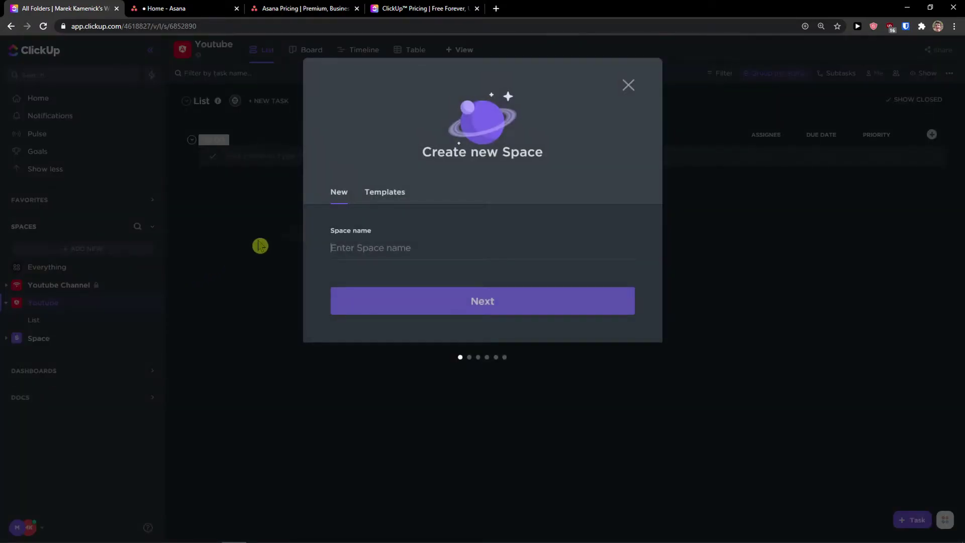
pyautogui.click(394, 193)
pyautogui.scroll(-4, 506, 243)
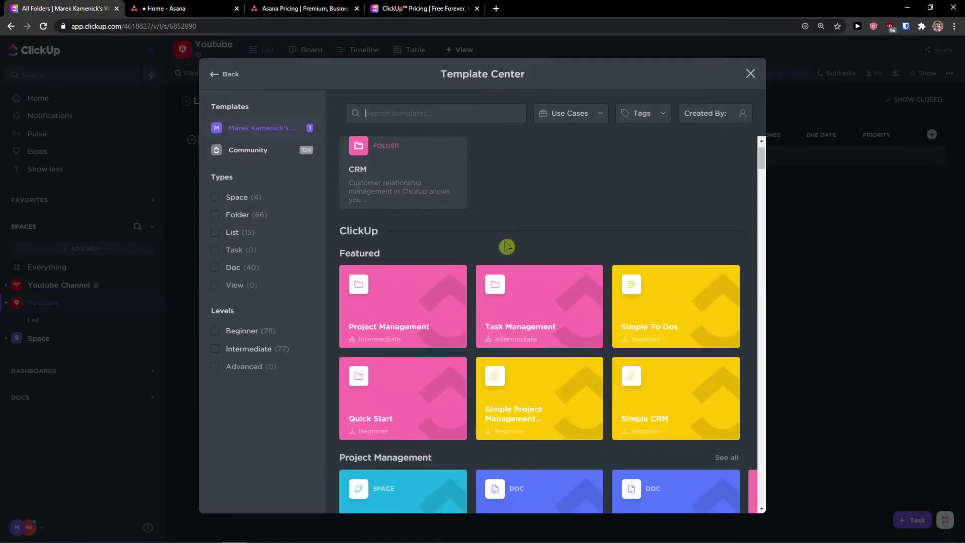
pyautogui.scroll(-2, 471, 278)
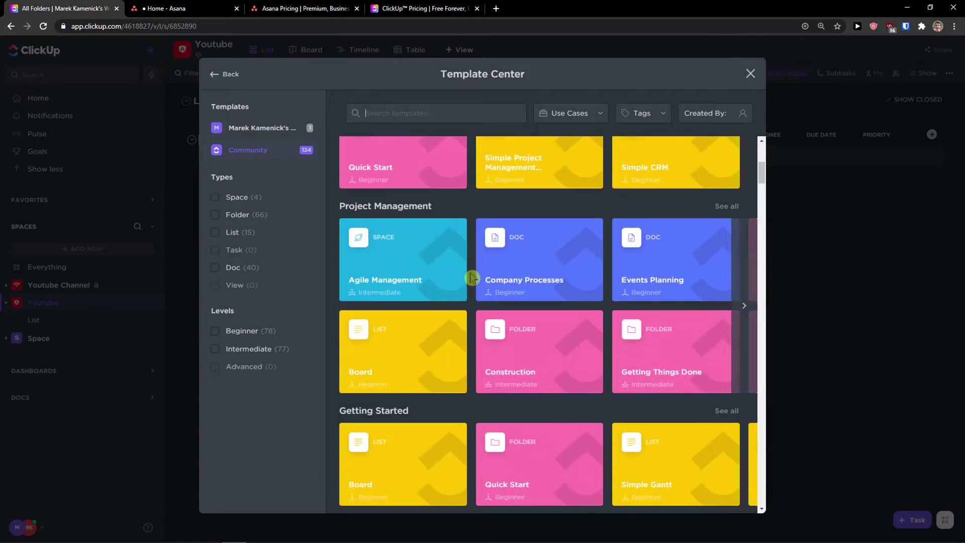
pyautogui.scroll(-1, 472, 278)
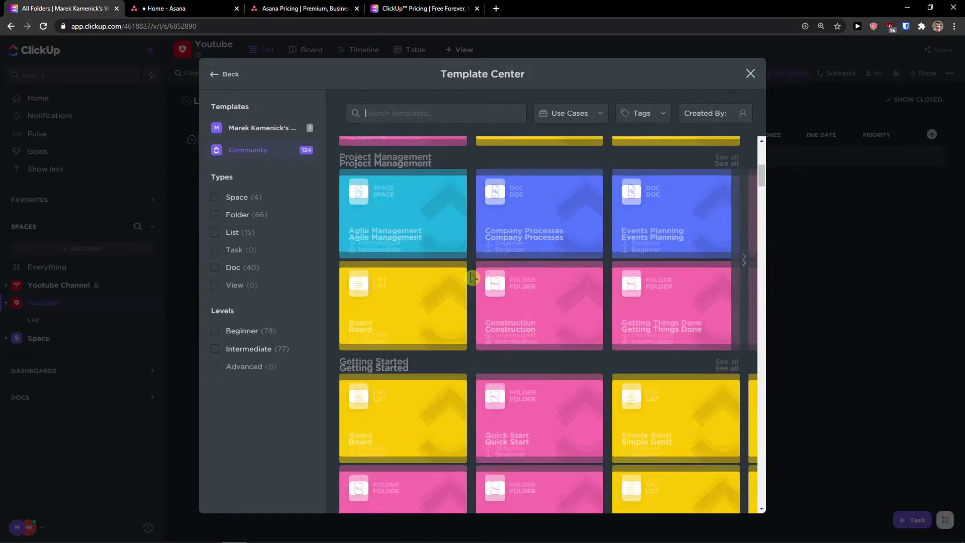
pyautogui.scroll(3, 471, 278)
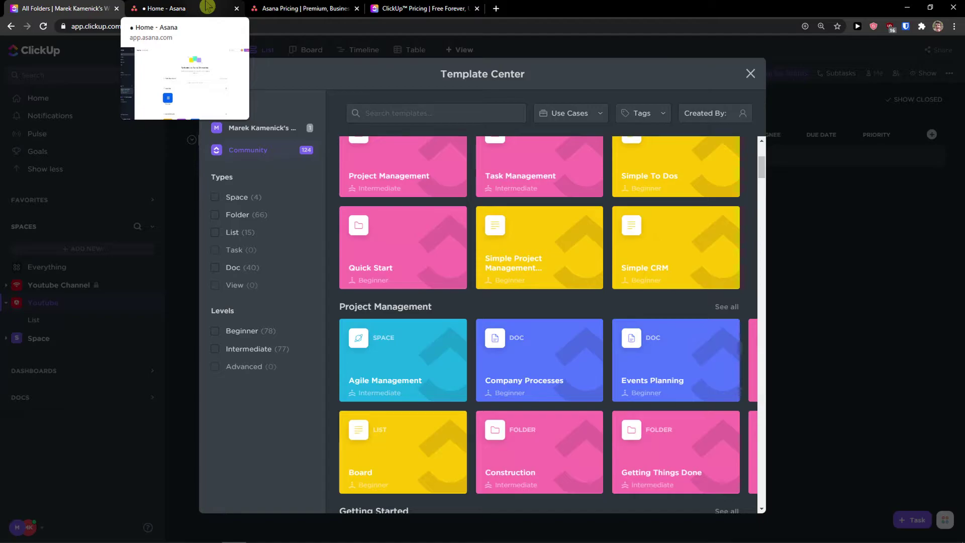
pyautogui.scroll(1, 531, 330)
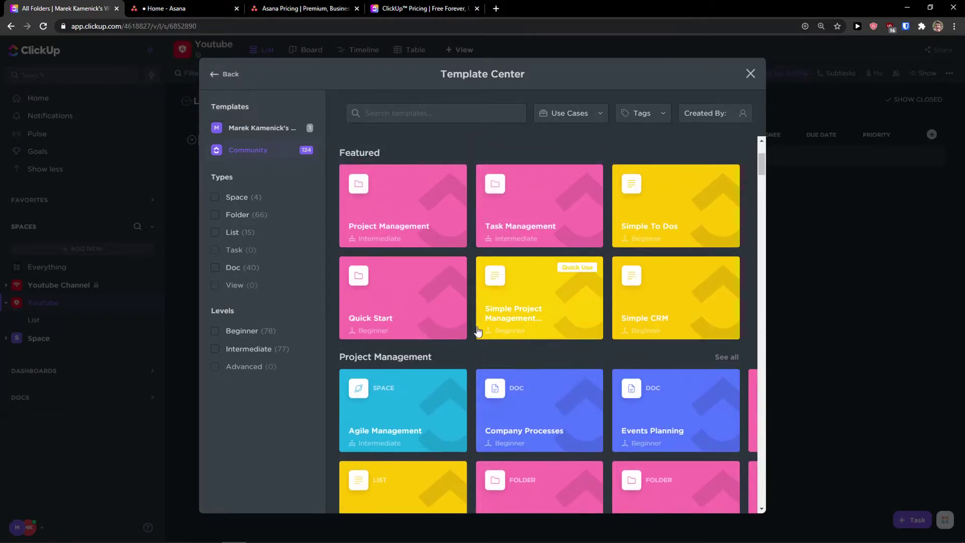
pyautogui.click(213, 6)
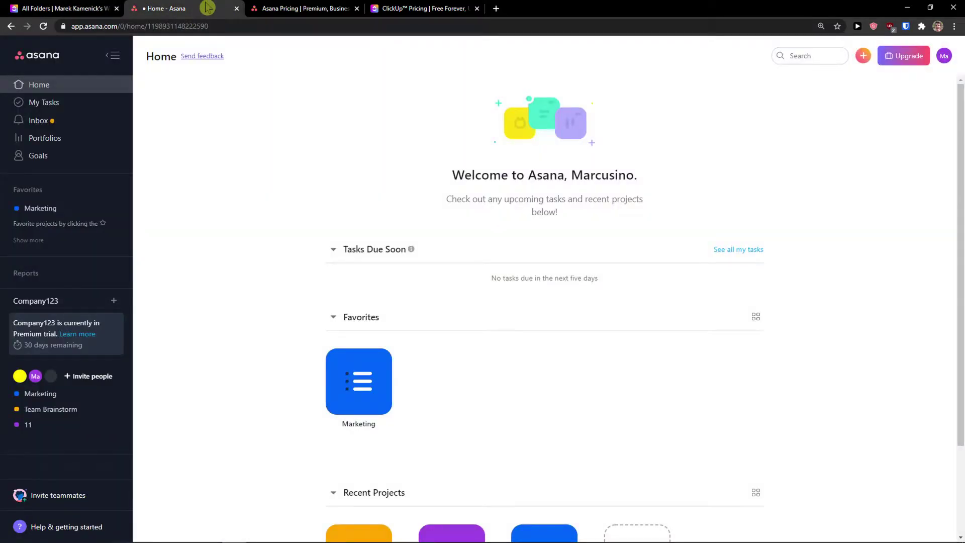
# From Company123's + menu, create a blank project 'Youtube Blank' that defaults to List view.
pyautogui.click(114, 301)
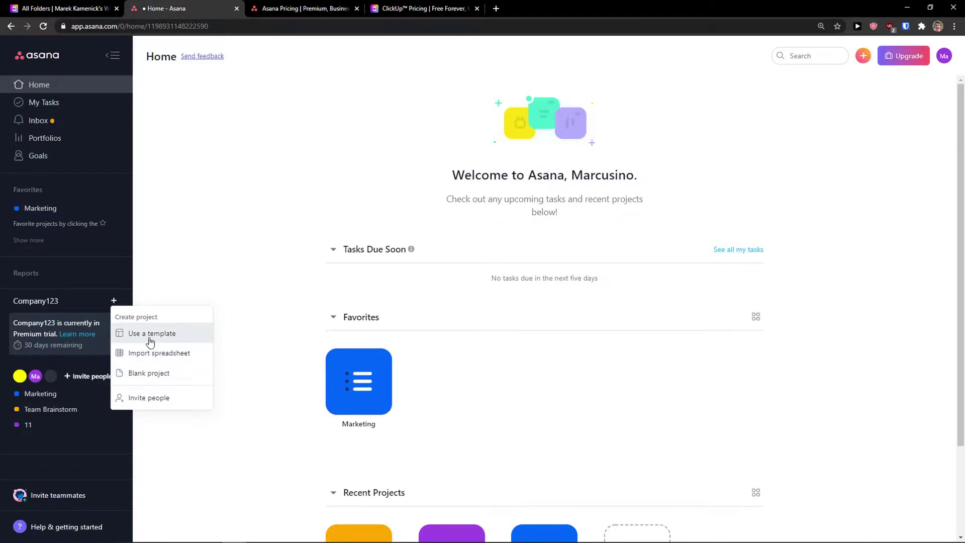
pyautogui.click(142, 373)
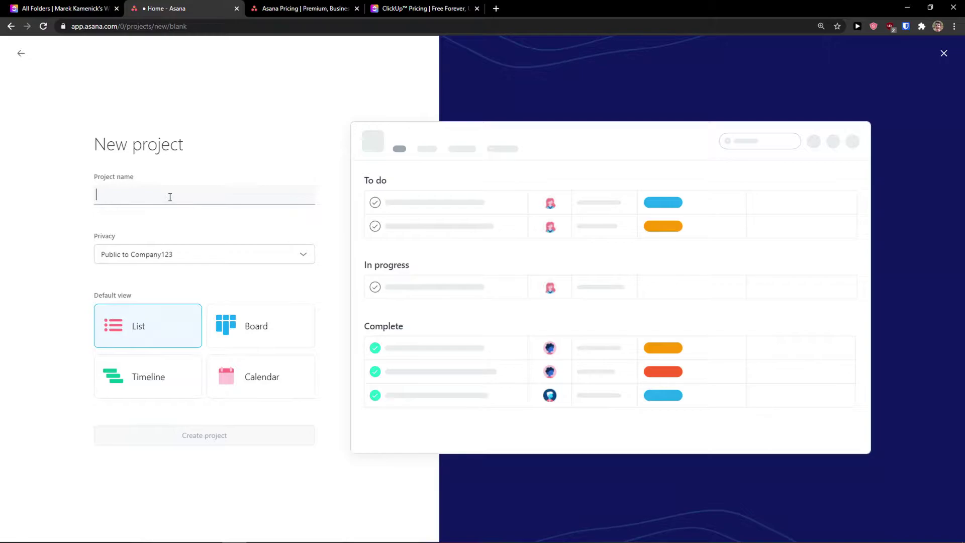
pyautogui.write('Youtube Blank')
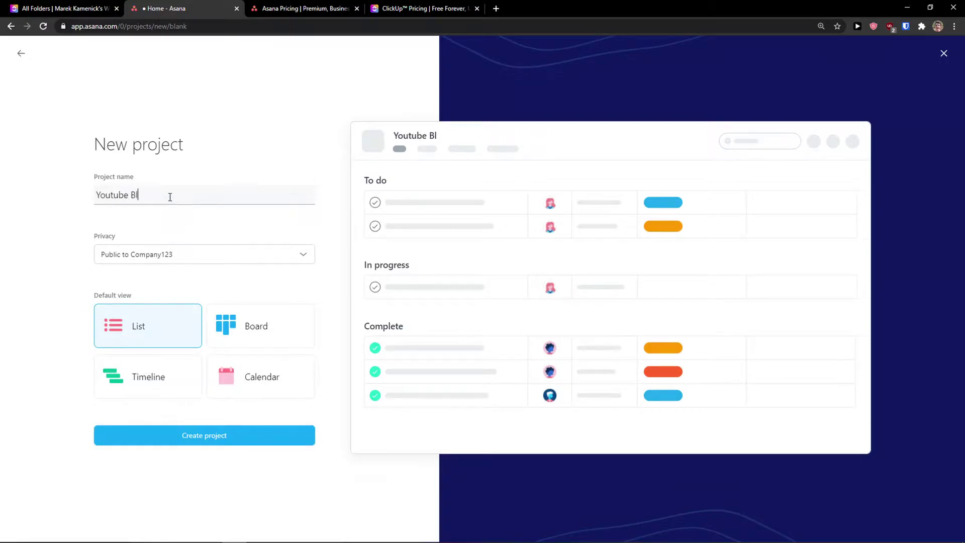
pyautogui.click(231, 324)
pyautogui.click(183, 373)
pyautogui.click(174, 335)
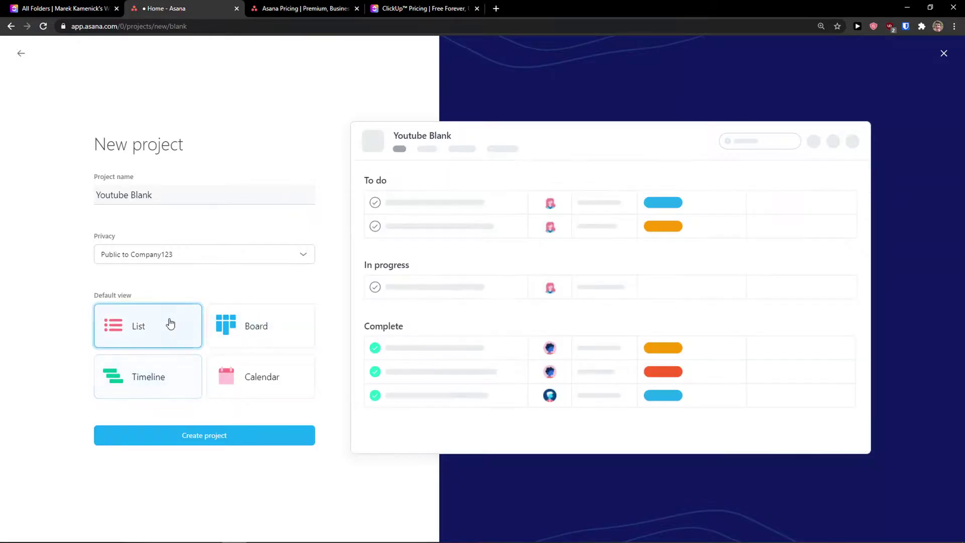
pyautogui.click(199, 437)
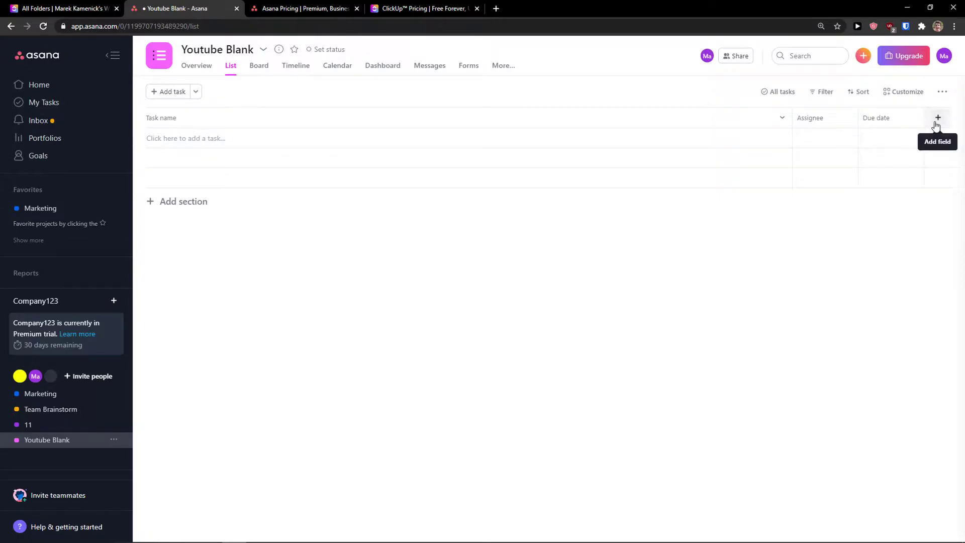
# Open Asana's 'Use a template' gallery and scroll through the available project templates.
pyautogui.click(114, 302)
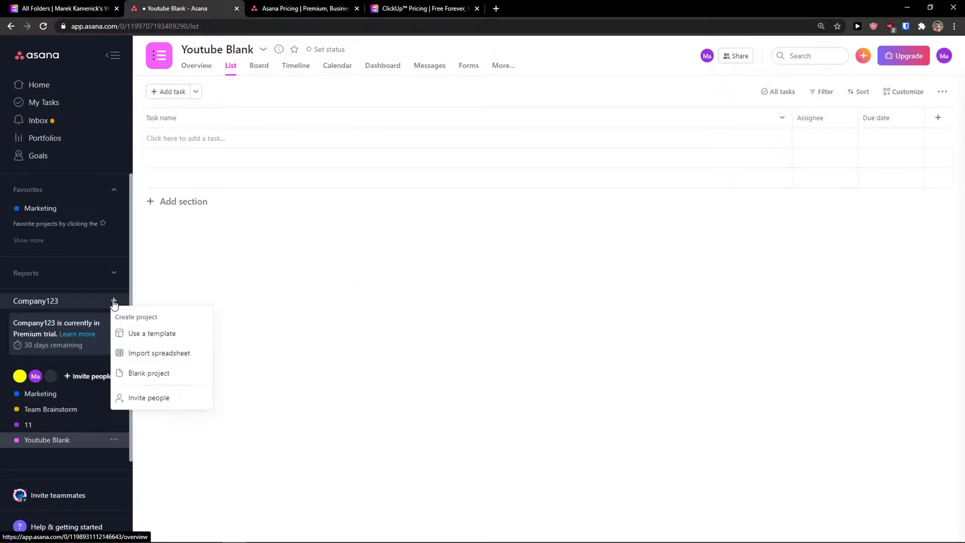
pyautogui.click(152, 340)
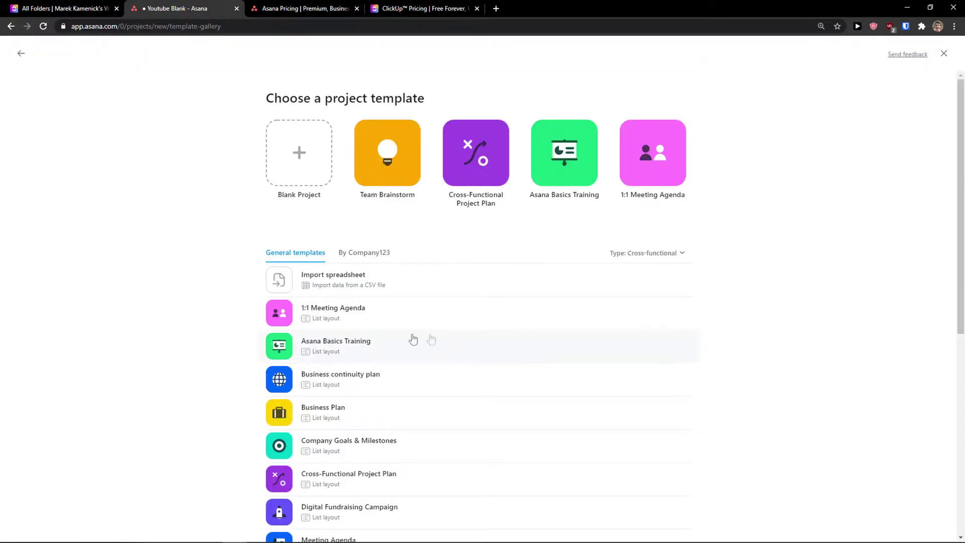
pyautogui.scroll(-2, 453, 340)
pyautogui.scroll(-5, 458, 341)
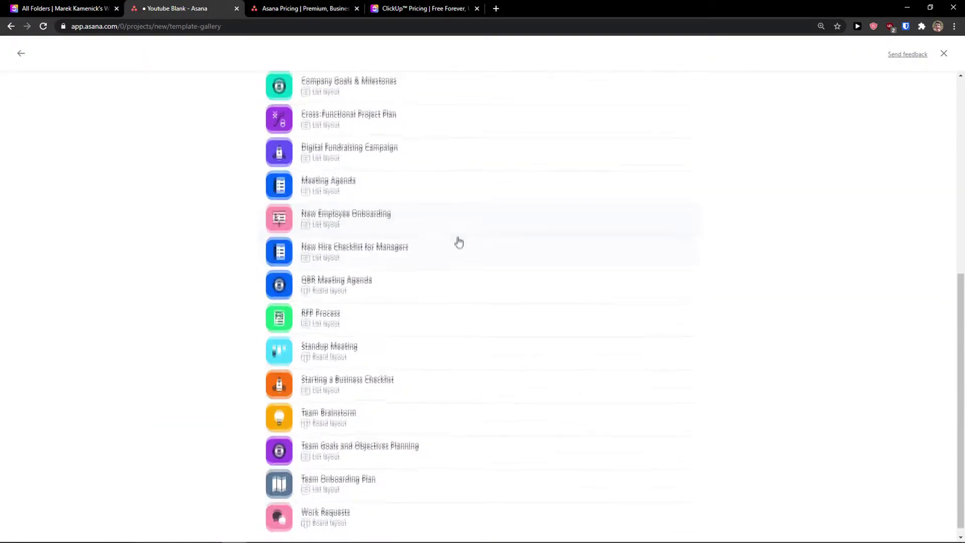
pyautogui.scroll(8, 439, 391)
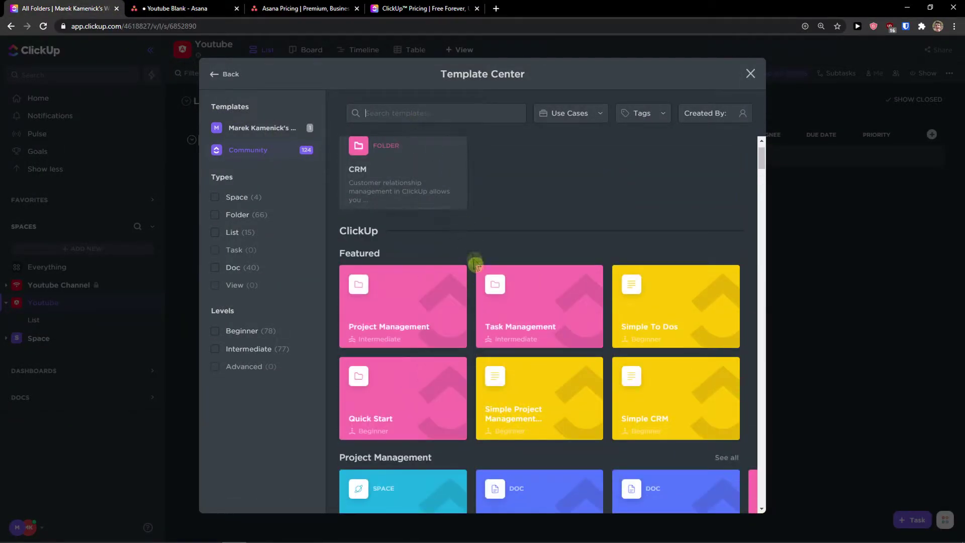
# Add the Company Processes doc template to the ClickUp workspace.
pyautogui.scroll(-5, 478, 233)
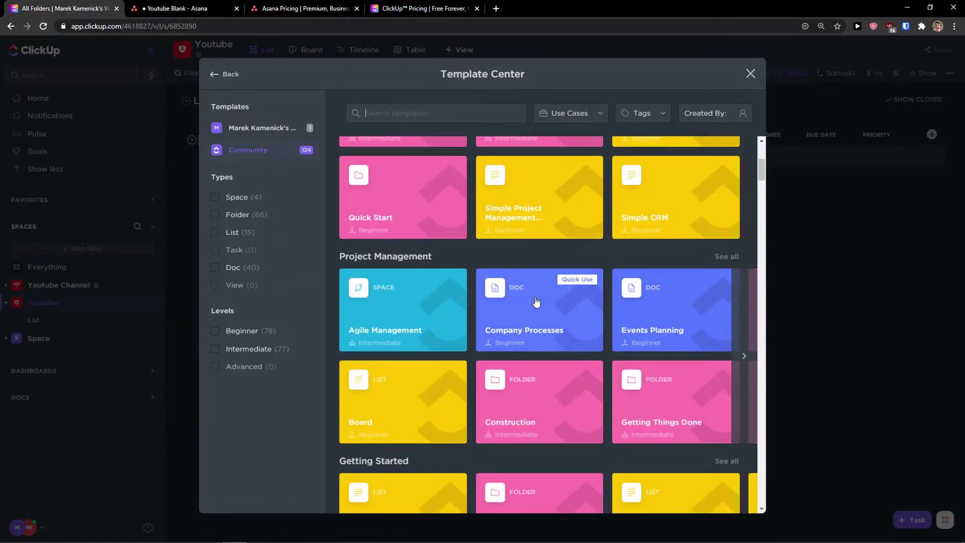
pyautogui.click(559, 315)
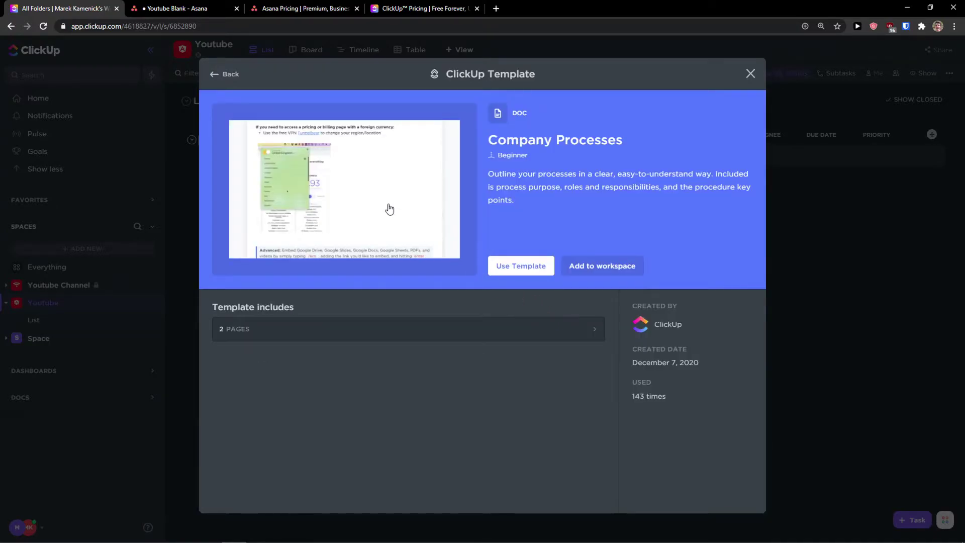
pyautogui.click(600, 269)
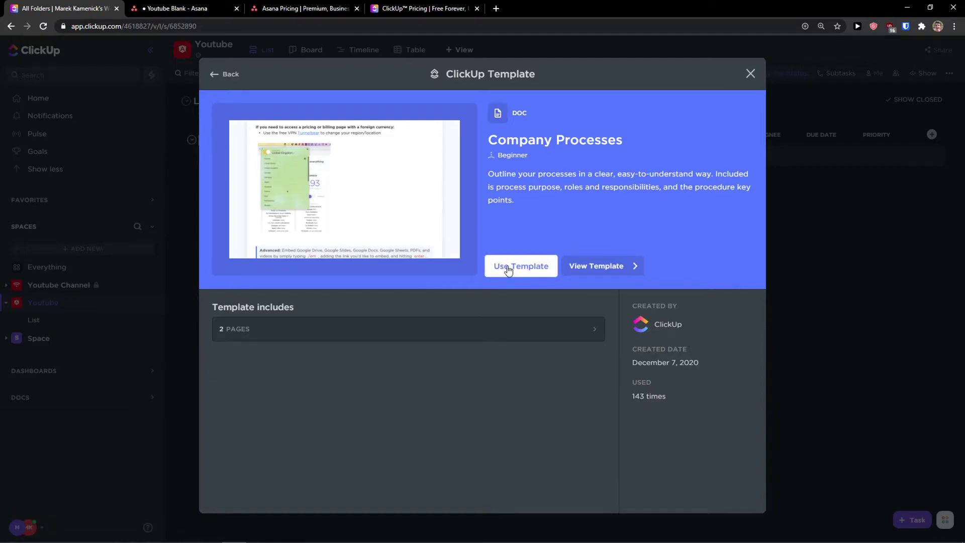
pyautogui.moveTo(519, 273)
pyautogui.mouseDown()
pyautogui.moveTo(513, 317)
pyautogui.moveTo(516, 281)
pyautogui.mouseUp()
# Create a doc named 'Name' from the template, placed in Youtube > List.
pyautogui.click(514, 278)
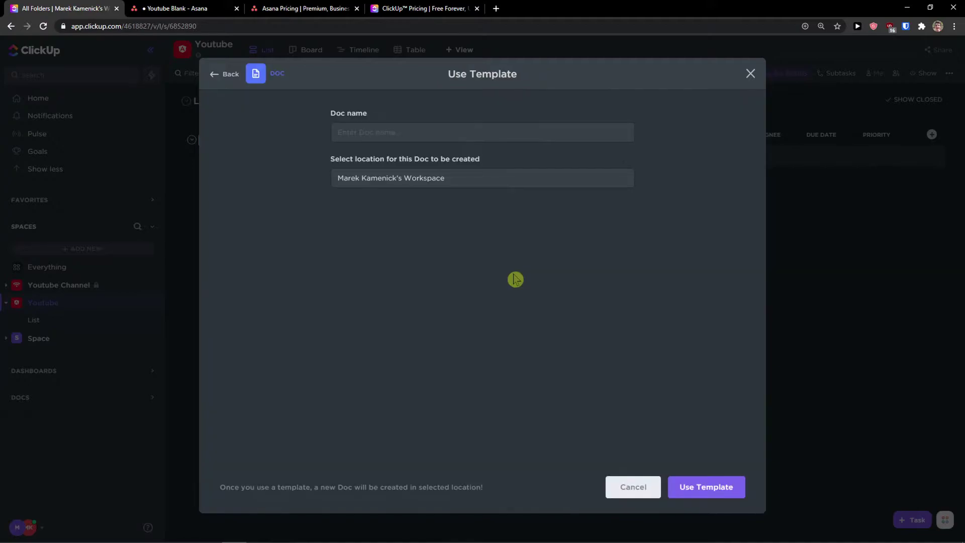
pyautogui.click(398, 184)
pyautogui.click(396, 132)
pyautogui.click(389, 184)
pyautogui.click(449, 250)
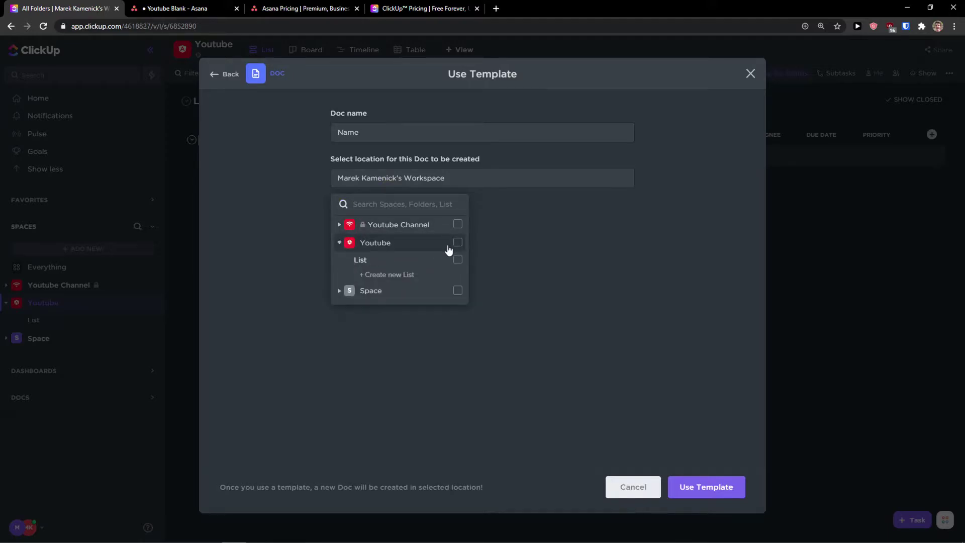
pyautogui.click(457, 248)
pyautogui.click(367, 184)
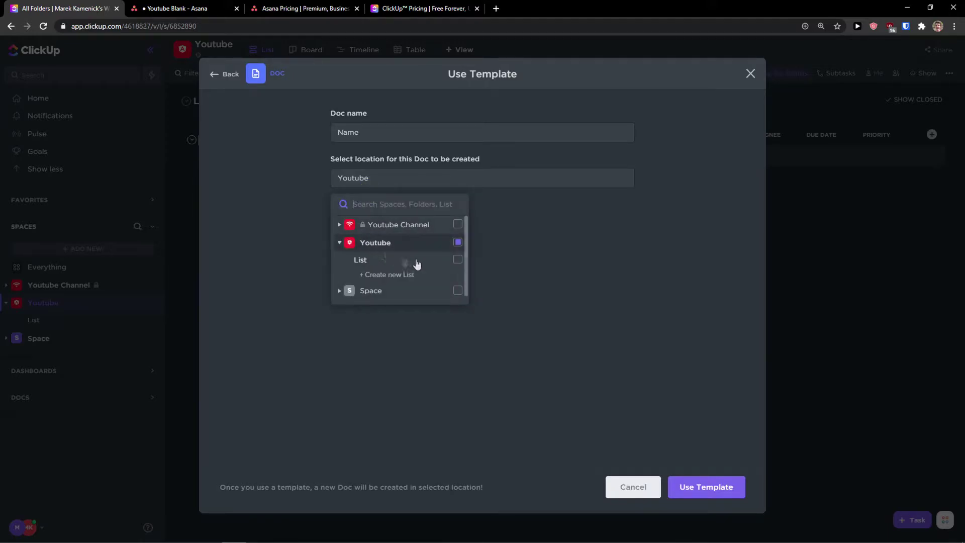
pyautogui.click(457, 260)
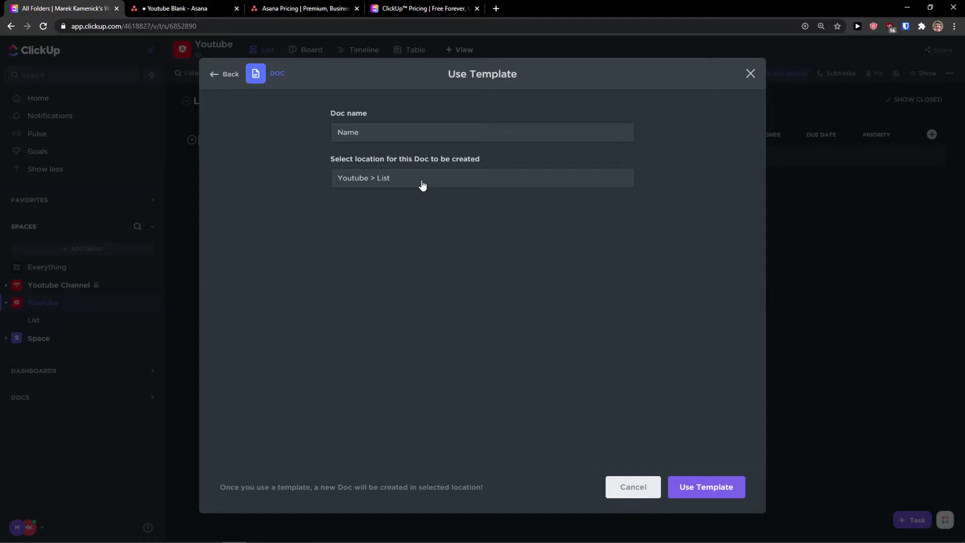
pyautogui.click(700, 486)
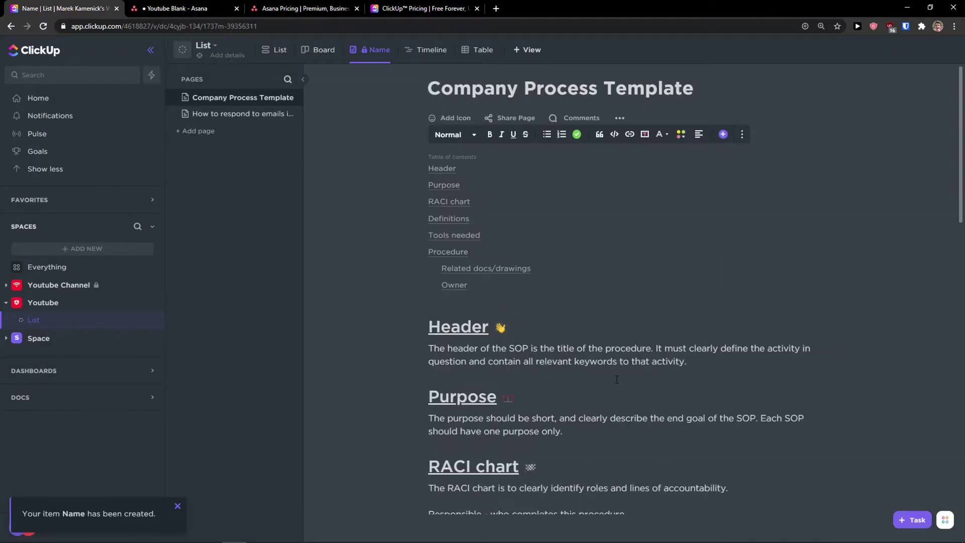
# Scroll through the new Company Process Template doc, then switch the Youtube List to Board view.
pyautogui.scroll(-5, 617, 379)
pyautogui.scroll(-10, 603, 362)
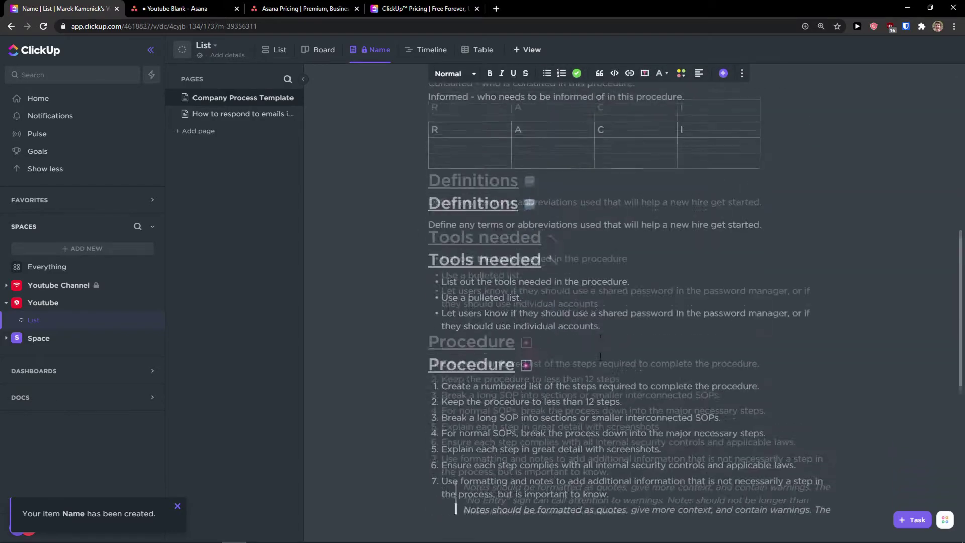
pyautogui.scroll(10, 600, 356)
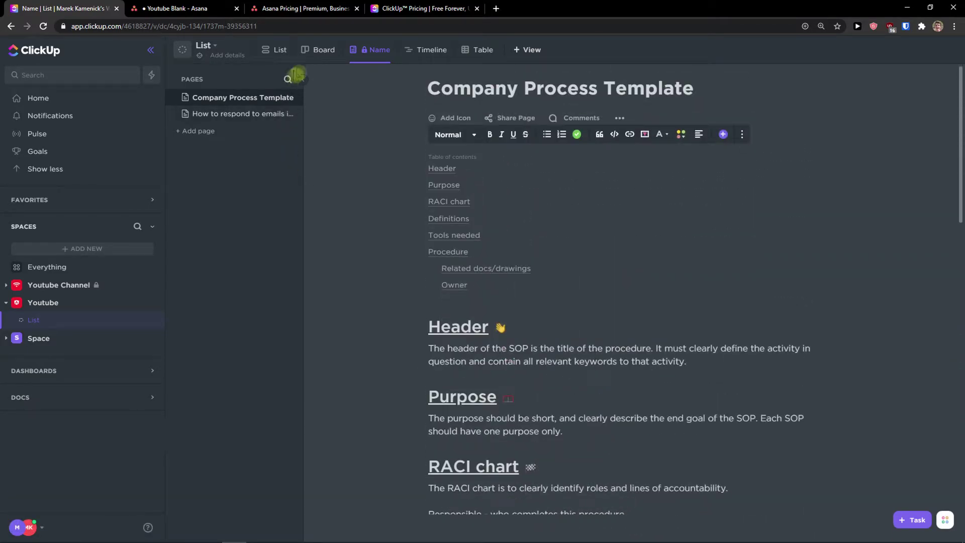
pyautogui.click(316, 50)
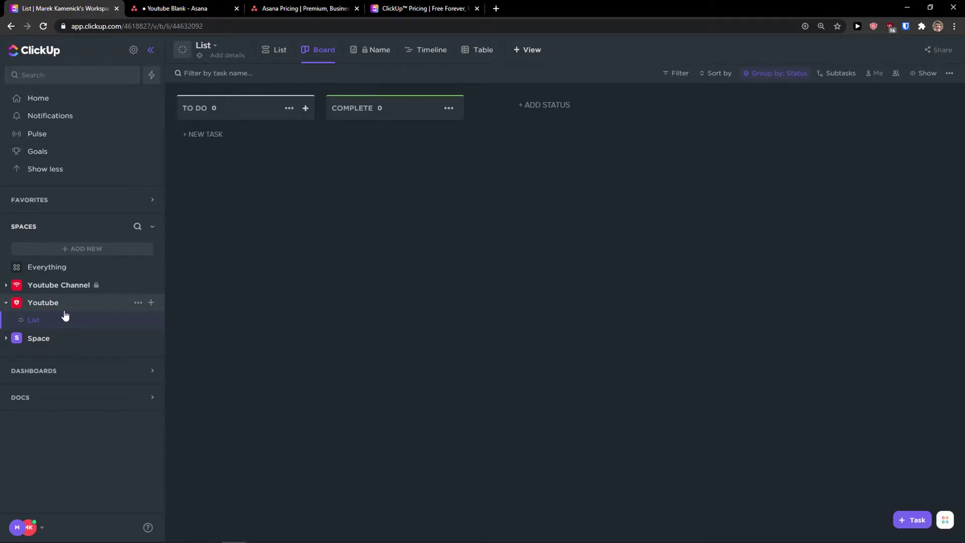
# Create a project named 'Business continuity plan' from Asana's Business continuity plan template.
pyautogui.click(269, 7)
pyautogui.click(228, 7)
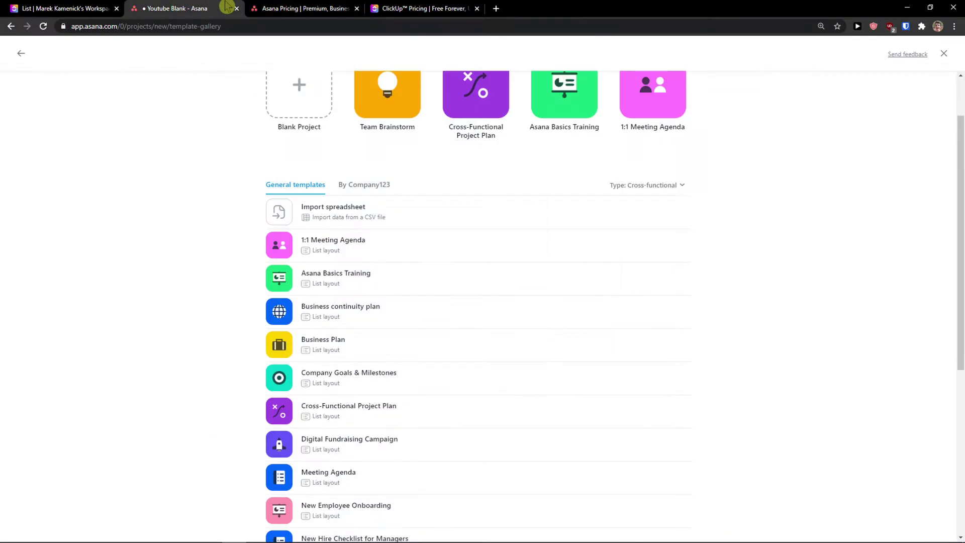
pyautogui.click(322, 8)
pyautogui.click(209, 8)
pyautogui.scroll(-1, 391, 229)
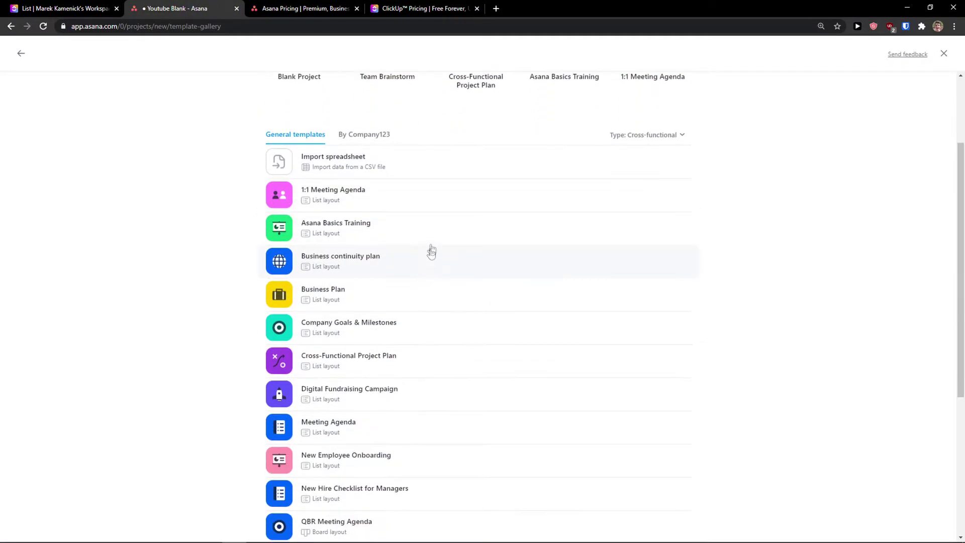
pyautogui.click(417, 273)
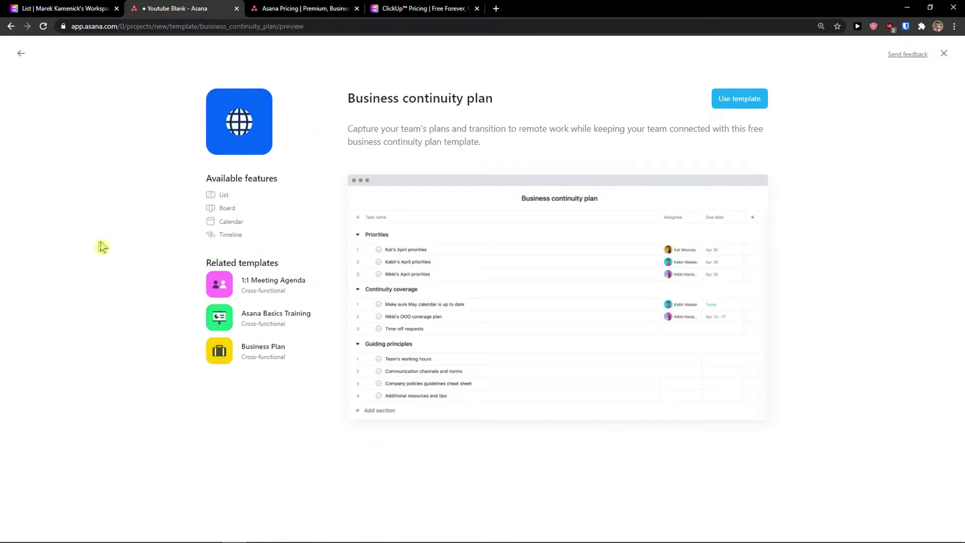
pyautogui.click(733, 103)
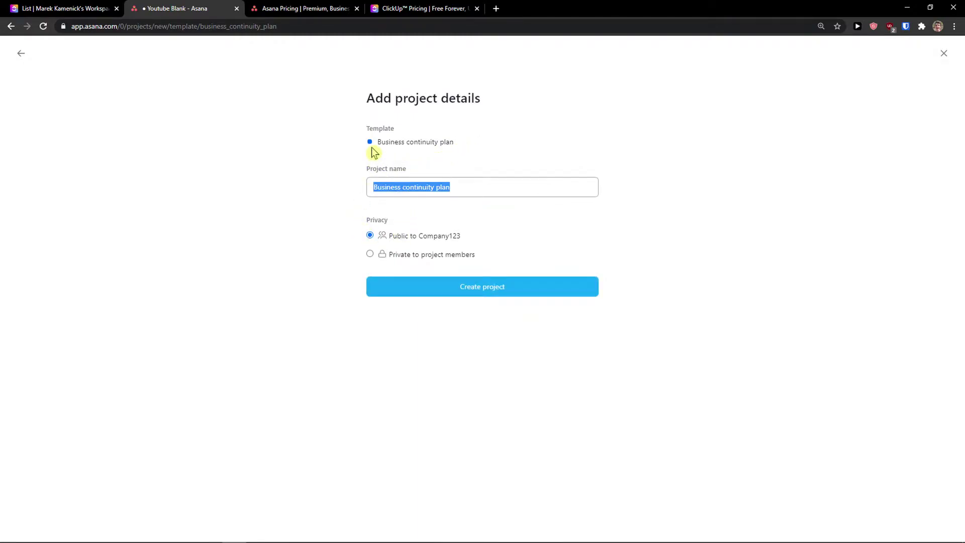
pyautogui.click(478, 291)
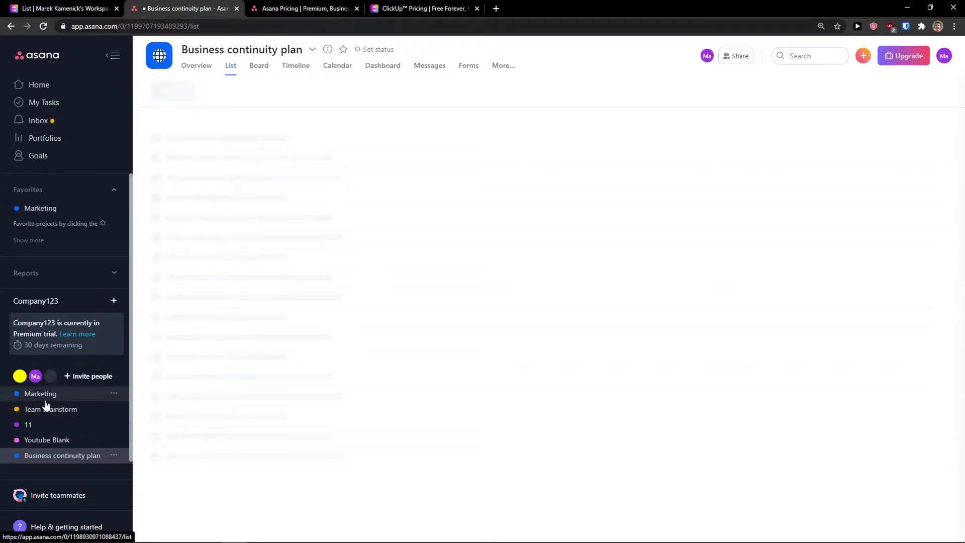
pyautogui.click(51, 442)
# In the Youtube Blank project, add a section named 'Youtube'.
pyautogui.click(50, 454)
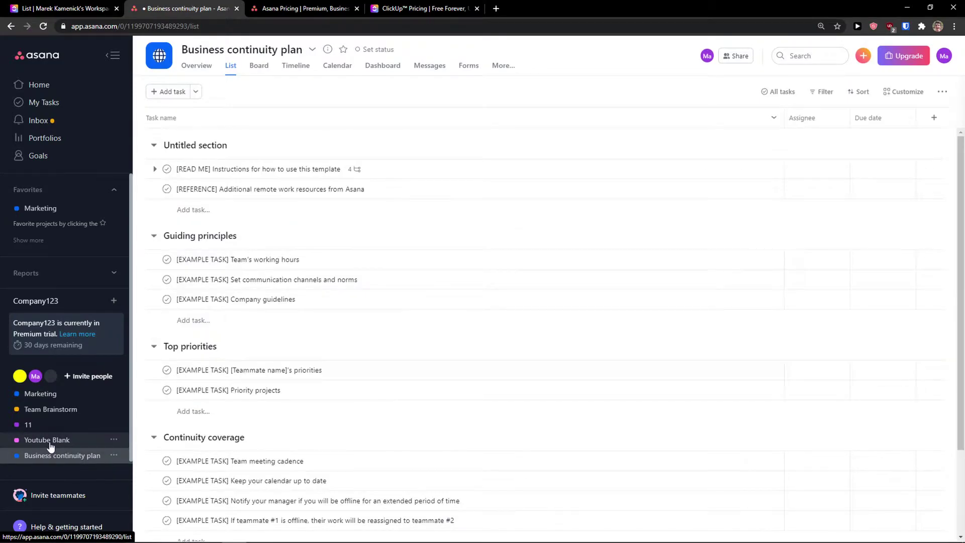
pyautogui.click(56, 441)
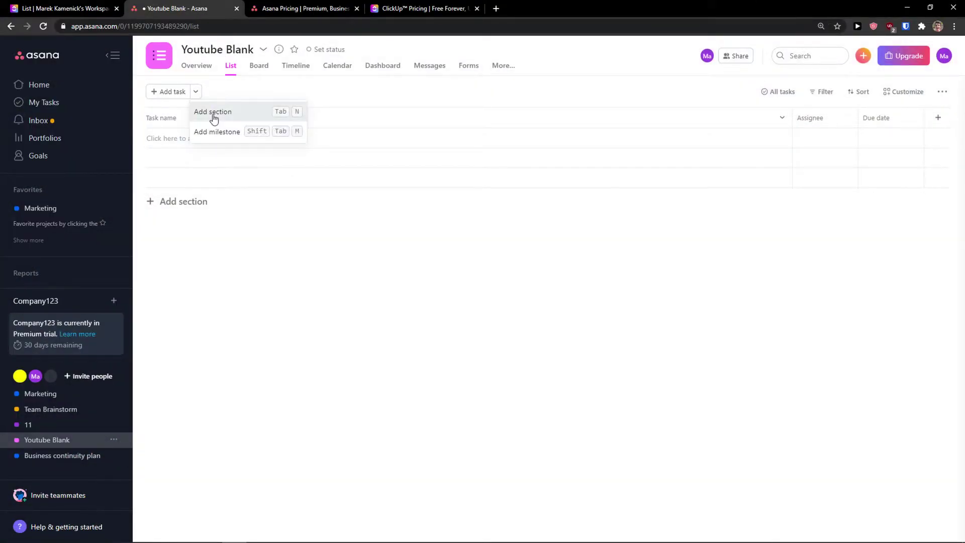
pyautogui.click(213, 112)
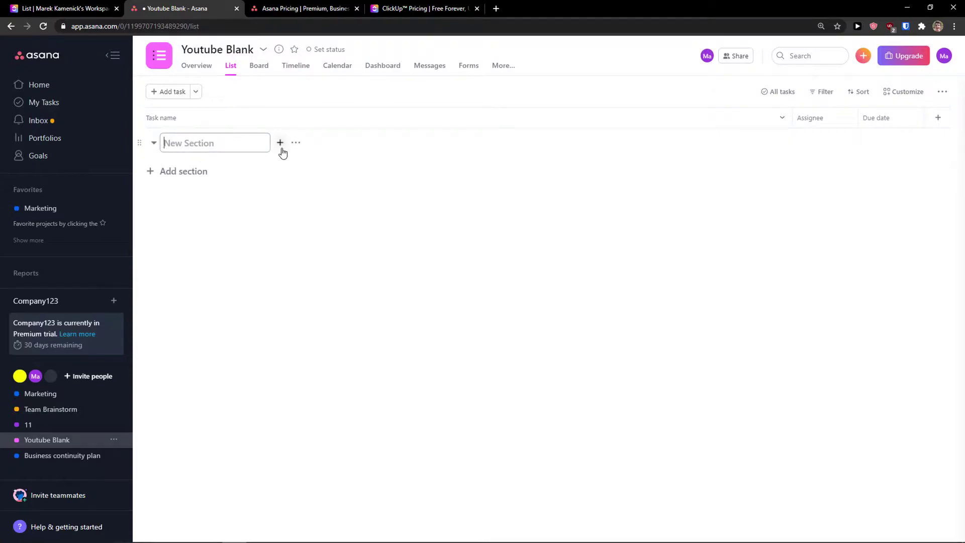
pyautogui.write('Youtube')
pyautogui.click(281, 148)
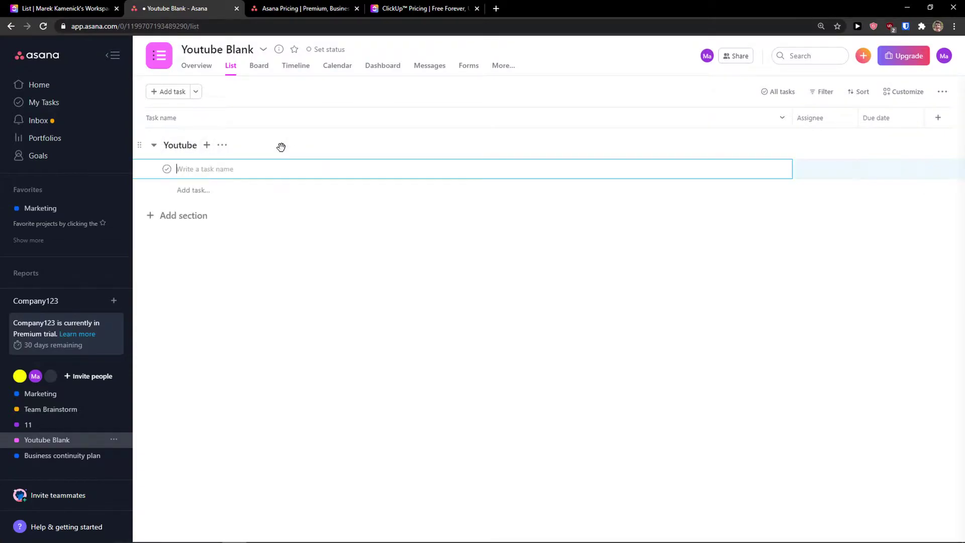
pyautogui.click(205, 310)
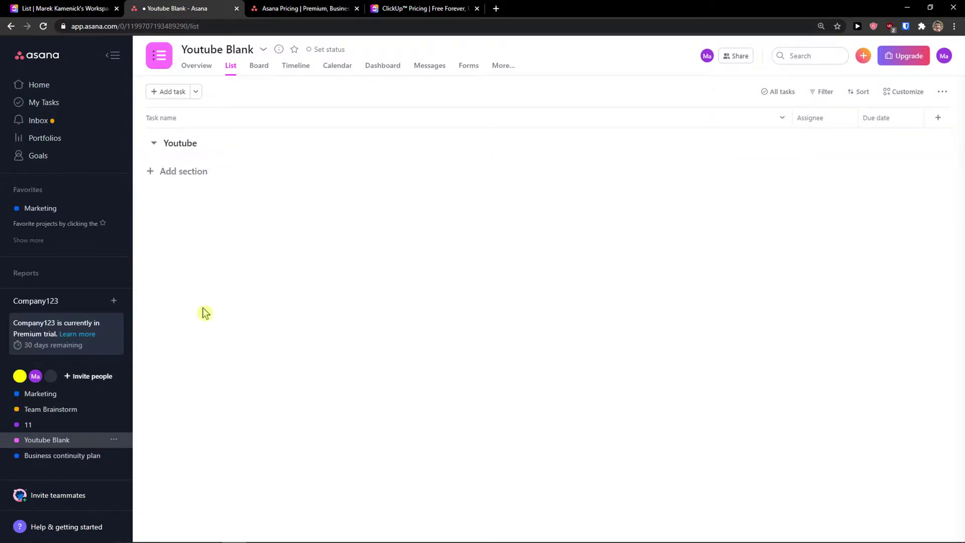
# Add a task 'Youtube video' and move it into the Youtube section.
pyautogui.click(162, 92)
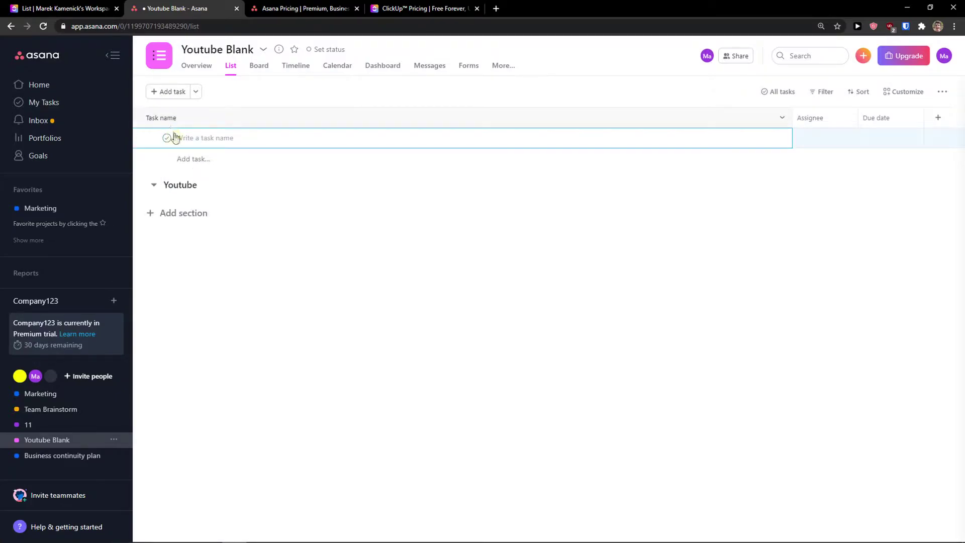
pyautogui.write('Youtube video')
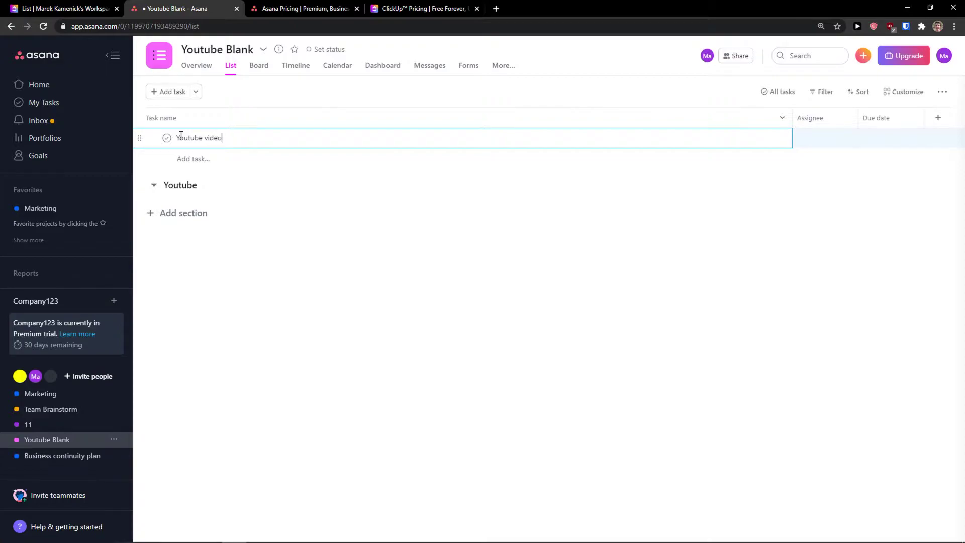
pyautogui.press('Return')
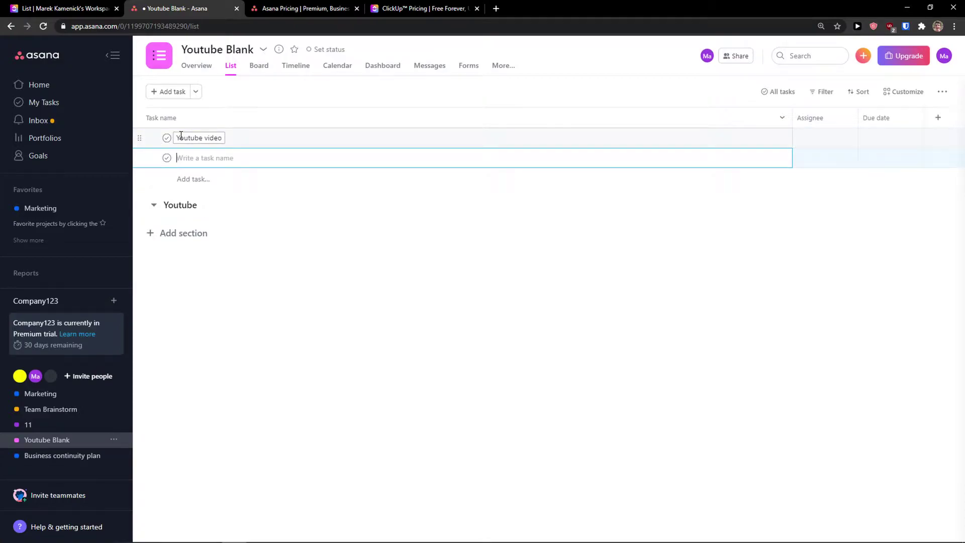
pyautogui.rightClick(181, 136)
pyautogui.press('Escape')
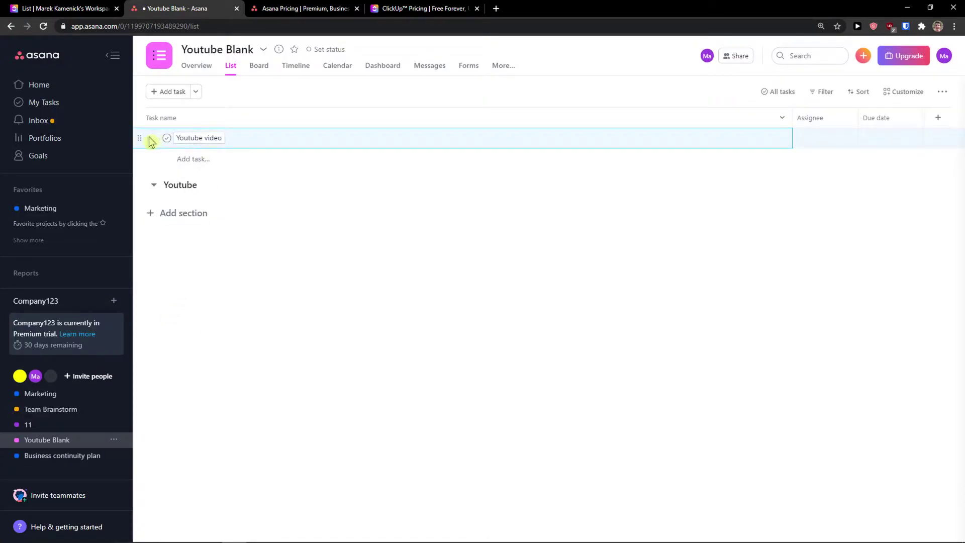
pyautogui.moveTo(150, 140); pyautogui.dragTo(156, 193)
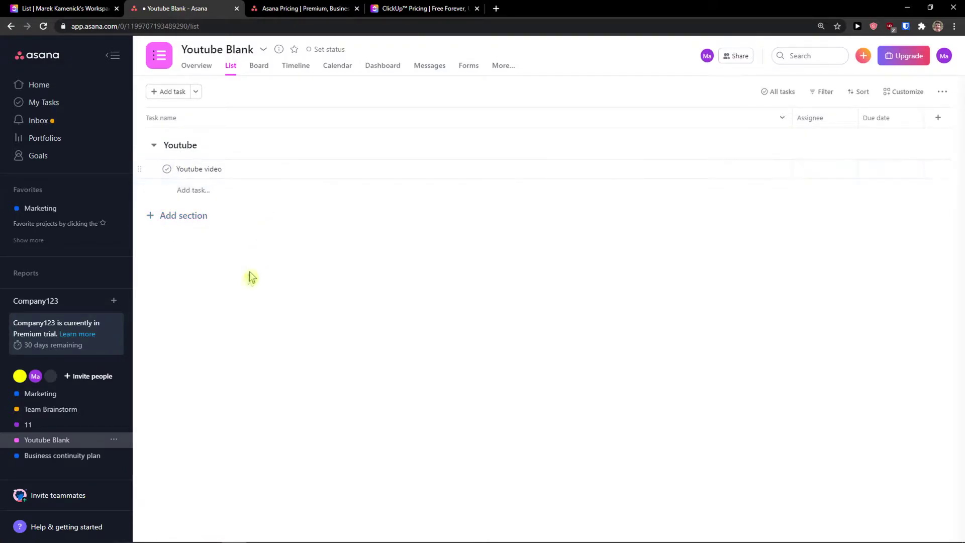
# Open the Youtube video task's details and pick Feb 6 as its due date.
pyautogui.click(276, 173)
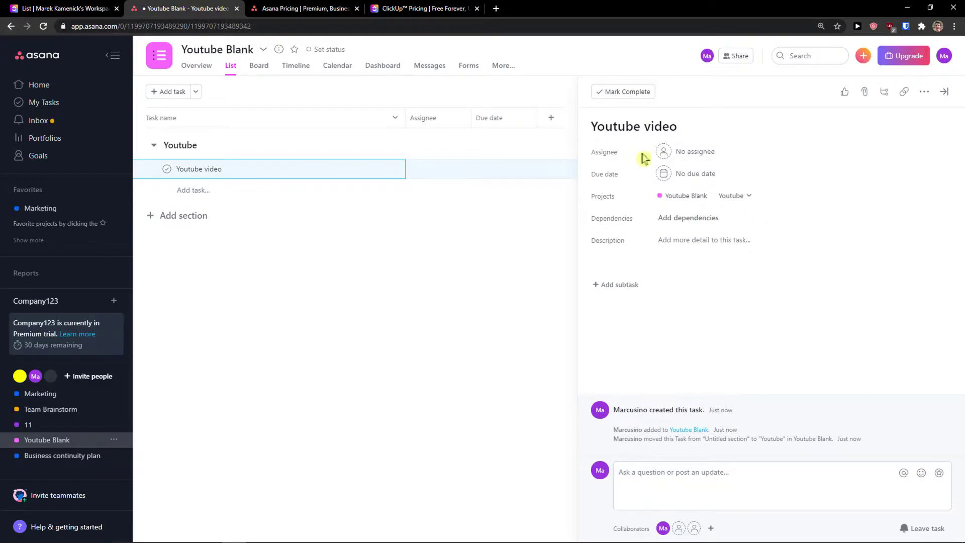
pyautogui.click(680, 176)
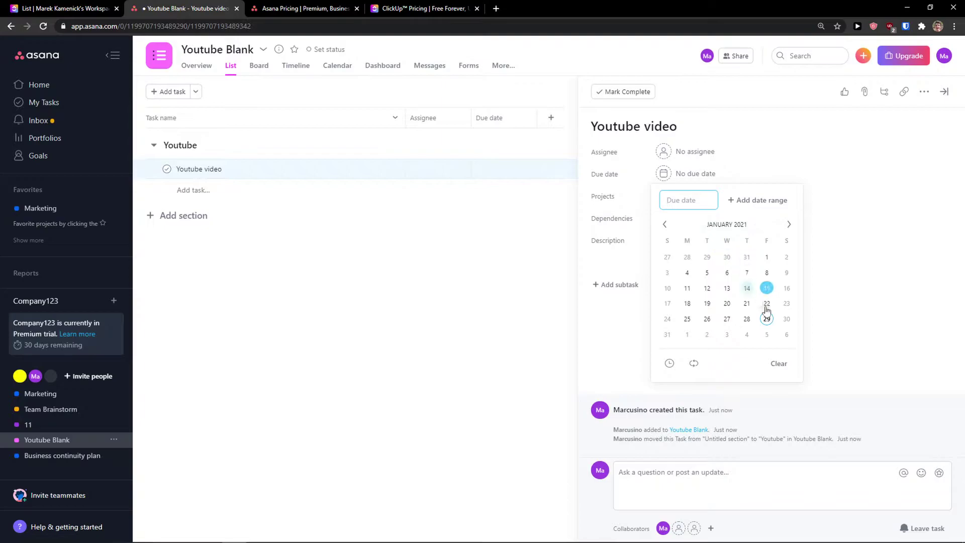
pyautogui.click(787, 334)
pyautogui.click(780, 364)
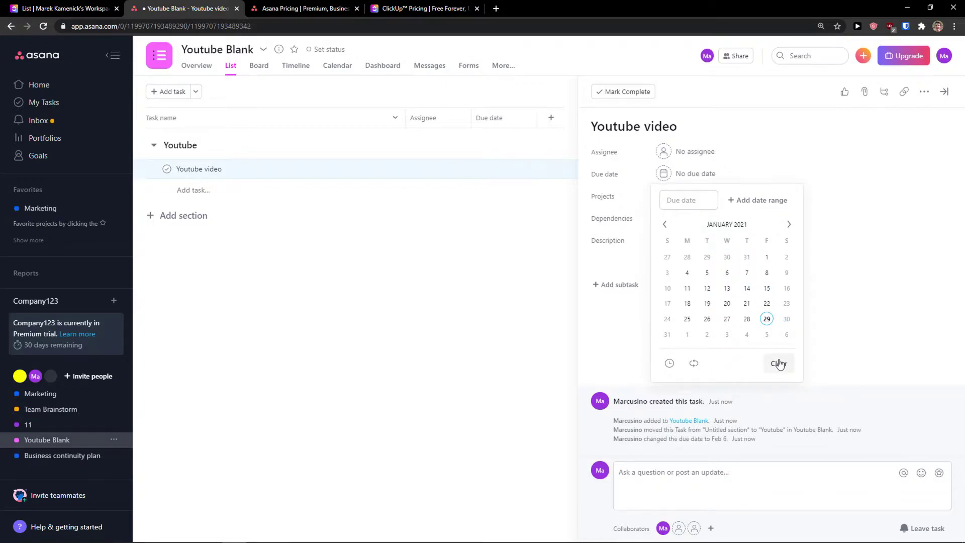
pyautogui.click(787, 335)
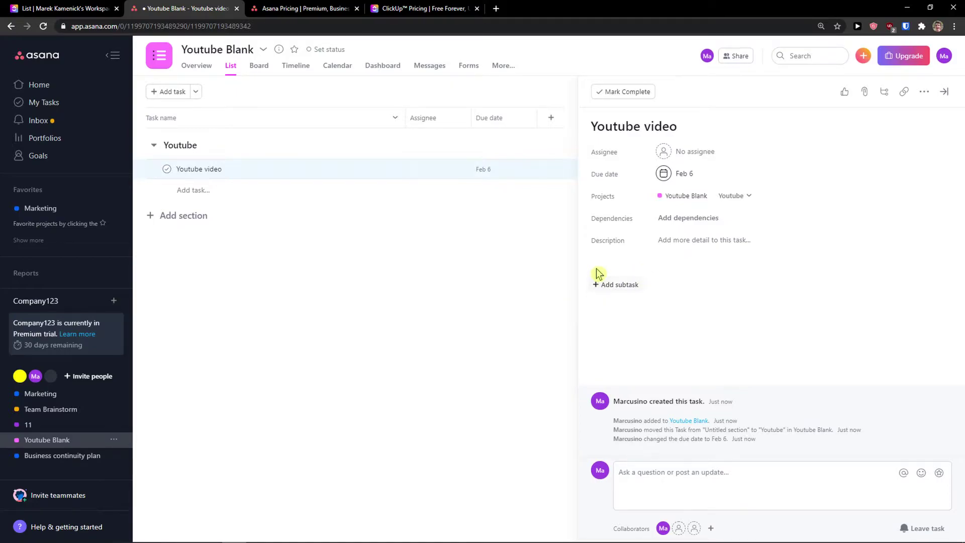
# Add subtasks 'Youtube Description' and 'Youtube Script' to the Youtube video task.
pyautogui.click(606, 285)
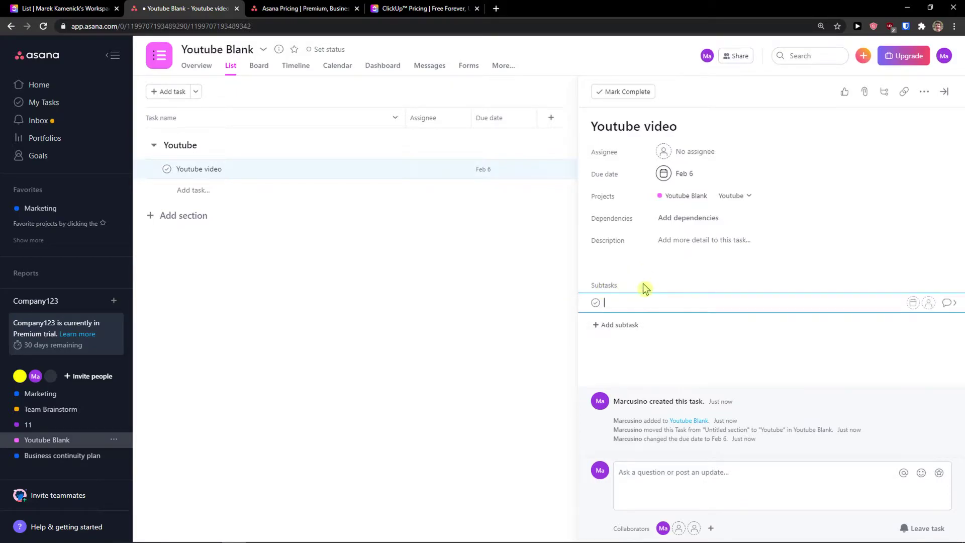
pyautogui.write('Youtube Description')
pyautogui.press('Return')
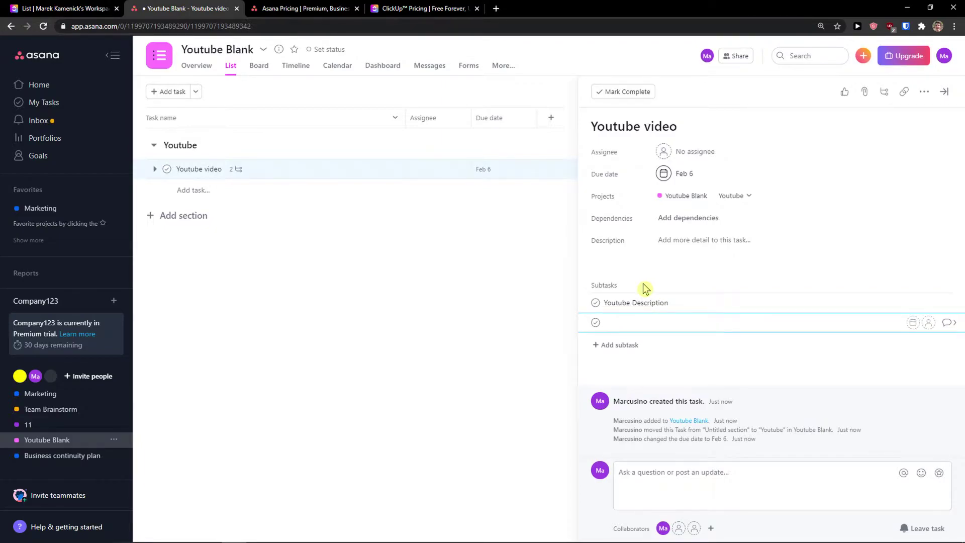
pyautogui.write('Youtube Script')
pyautogui.press('Return')
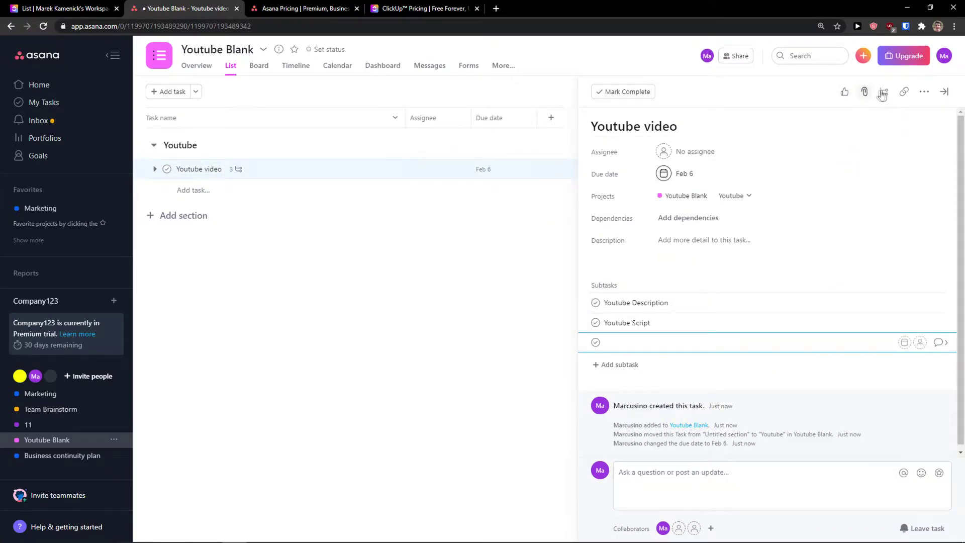
# Look at the task's more-actions menu and comment box, then close the task details.
pyautogui.click(925, 92)
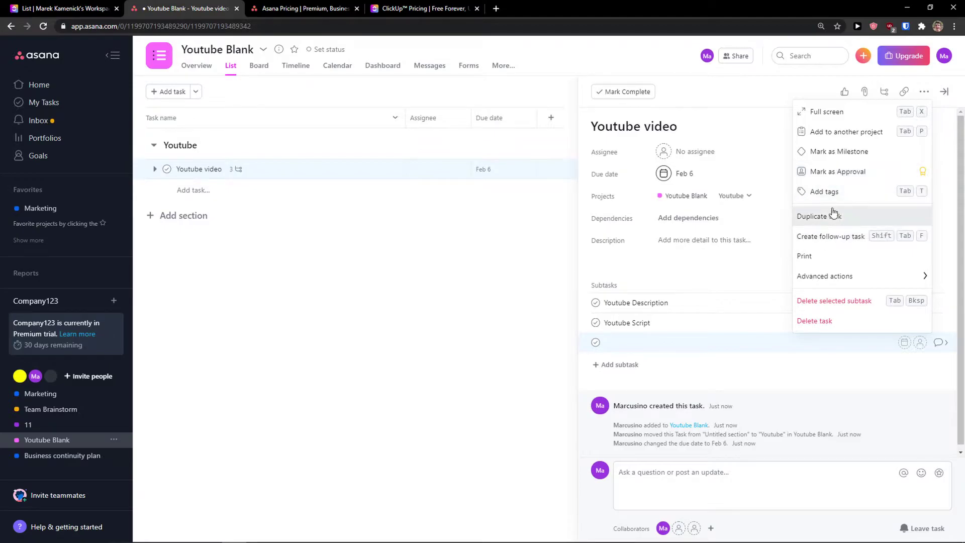
pyautogui.click(689, 465)
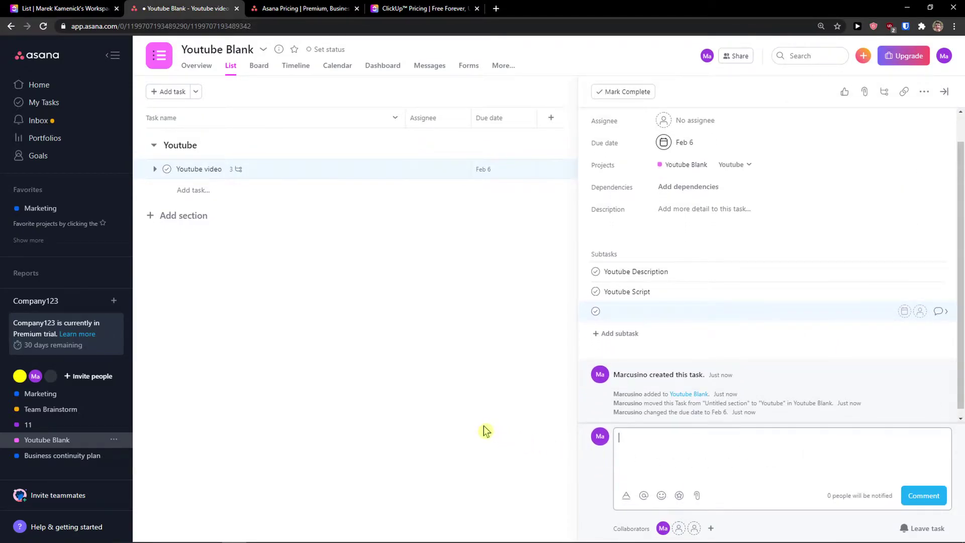
pyautogui.click(445, 407)
# Back in ClickUp, switch to List view and add a task named 'Youtube' under TO DO.
pyautogui.click(50, 9)
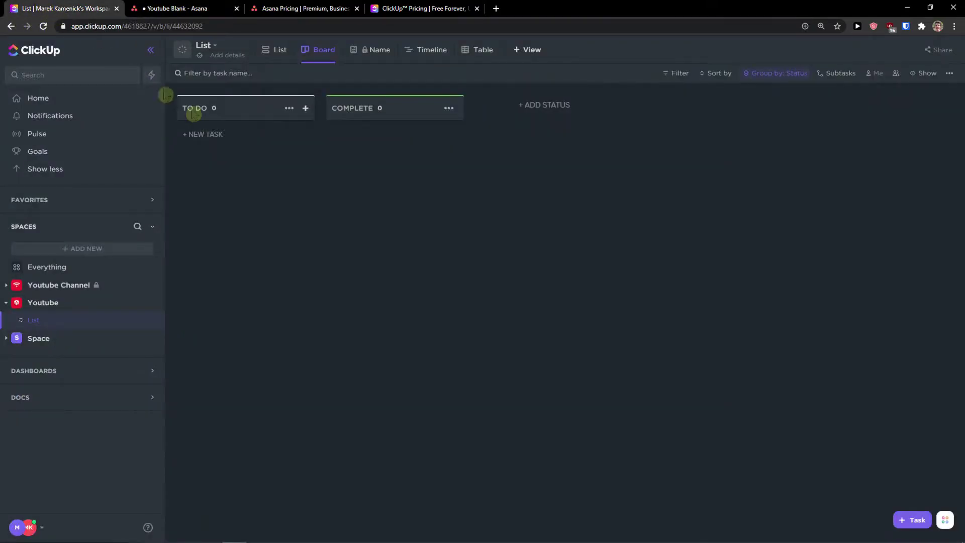
pyautogui.click(276, 52)
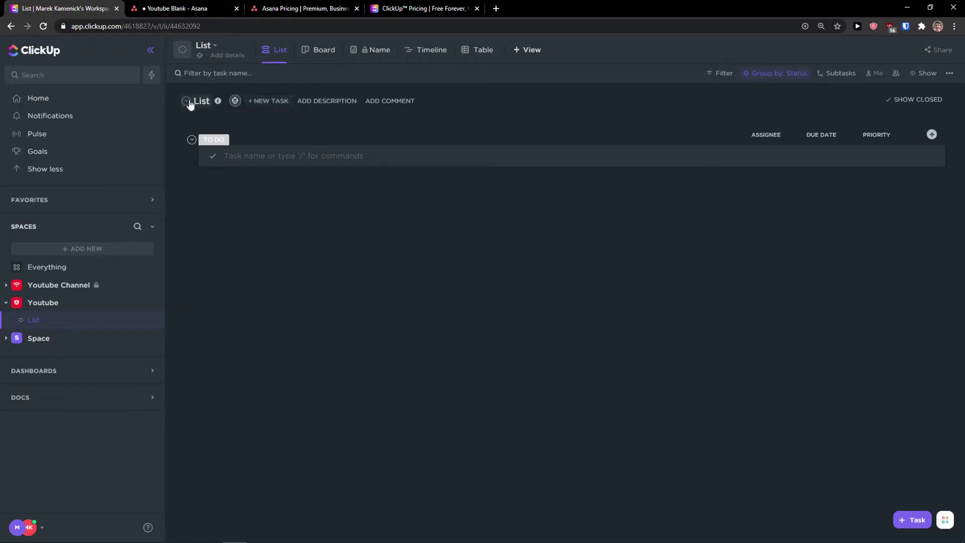
pyautogui.click(261, 101)
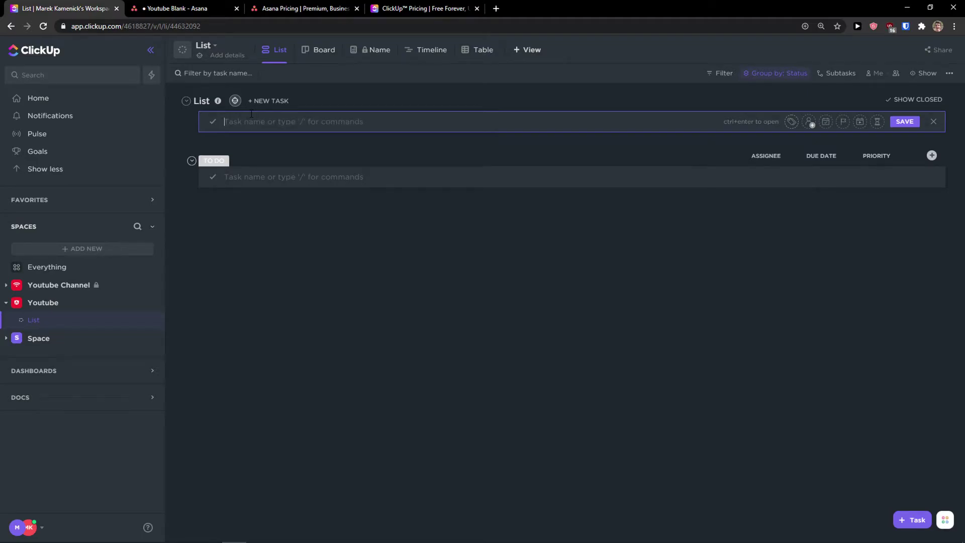
pyautogui.write('Youtube')
pyautogui.press('Return')
pyautogui.press('Escape')
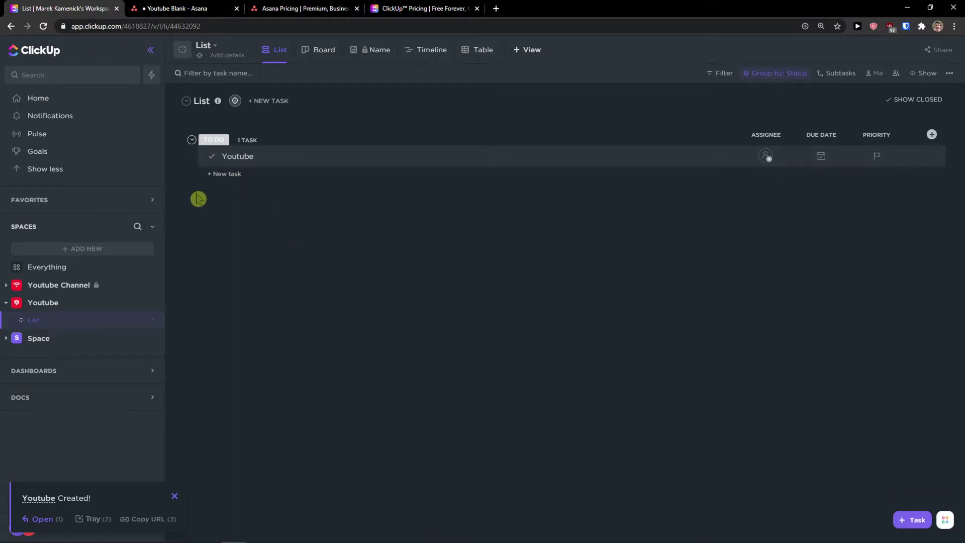
pyautogui.click(151, 304)
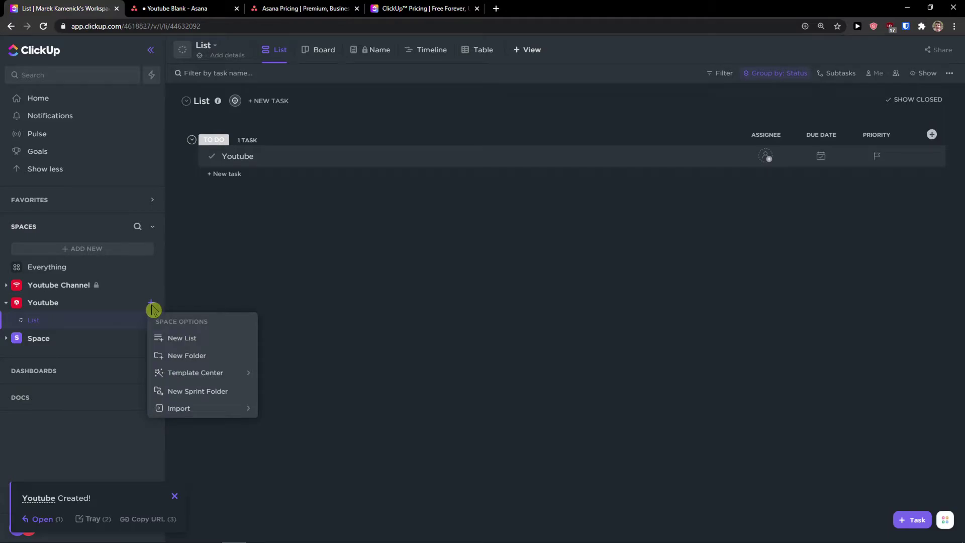
pyautogui.click(324, 256)
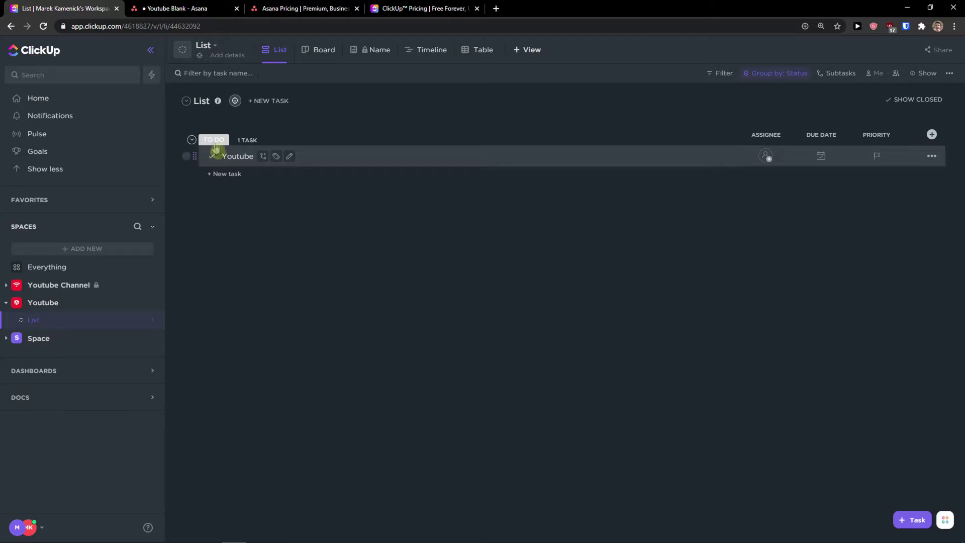
pyautogui.click(252, 141)
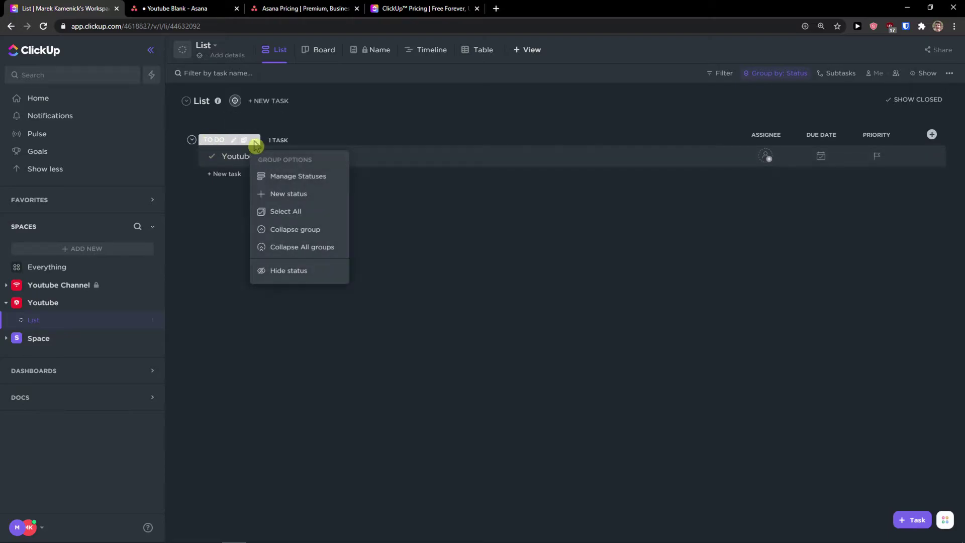
pyautogui.click(222, 215)
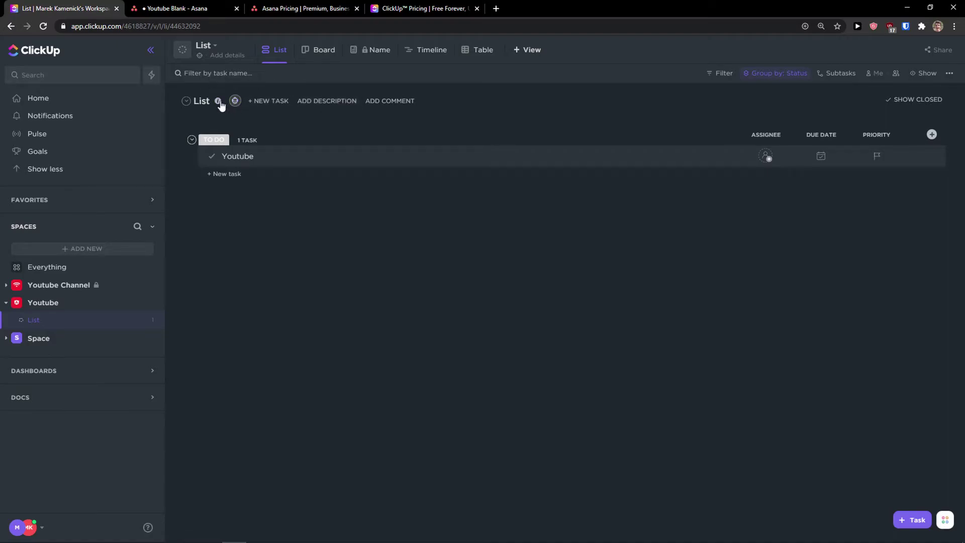
# On the board, add a PROGRESS status applied to this list only.
pyautogui.click(326, 50)
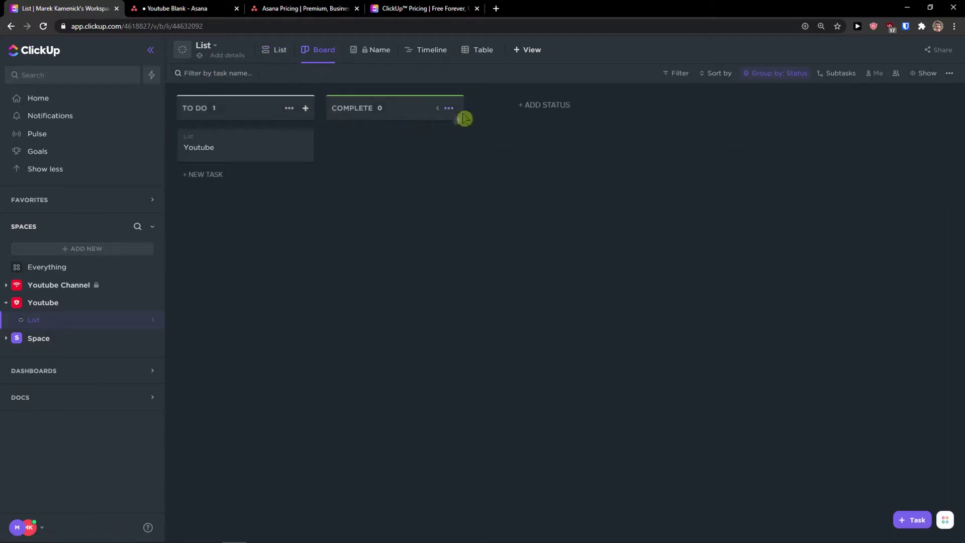
pyautogui.click(538, 117)
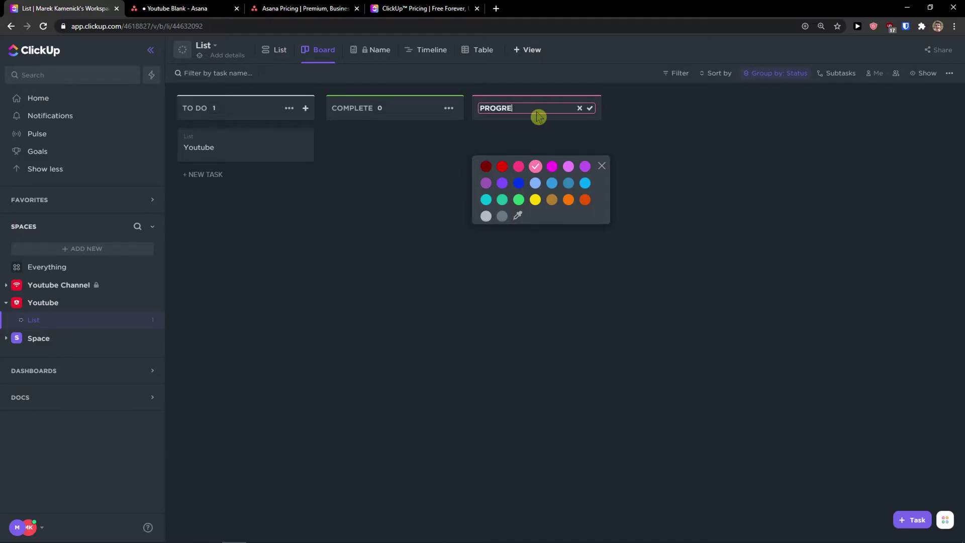
pyautogui.write('PROGRESS')
pyautogui.press('Return')
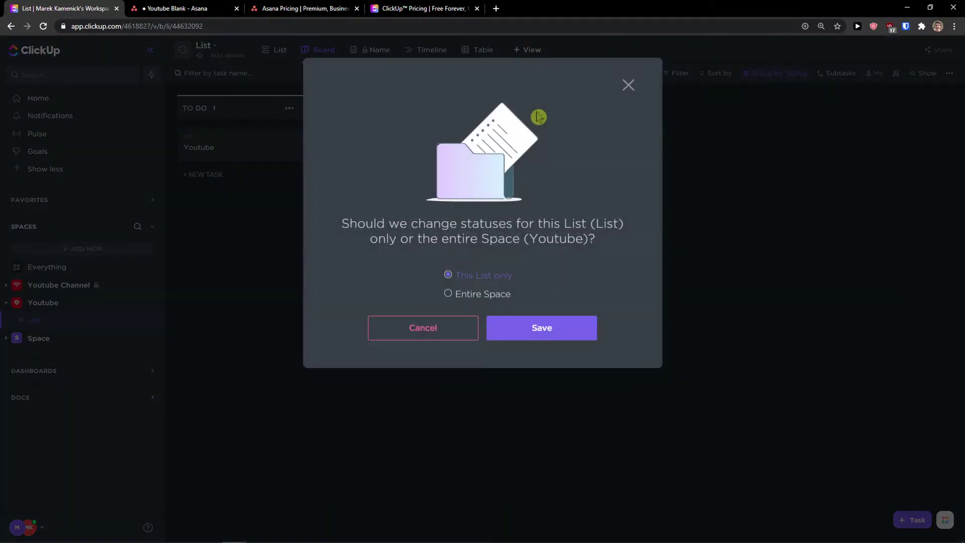
pyautogui.click(528, 325)
# Back in List view, open the Youtube task's details and its priority choices.
pyautogui.click(276, 52)
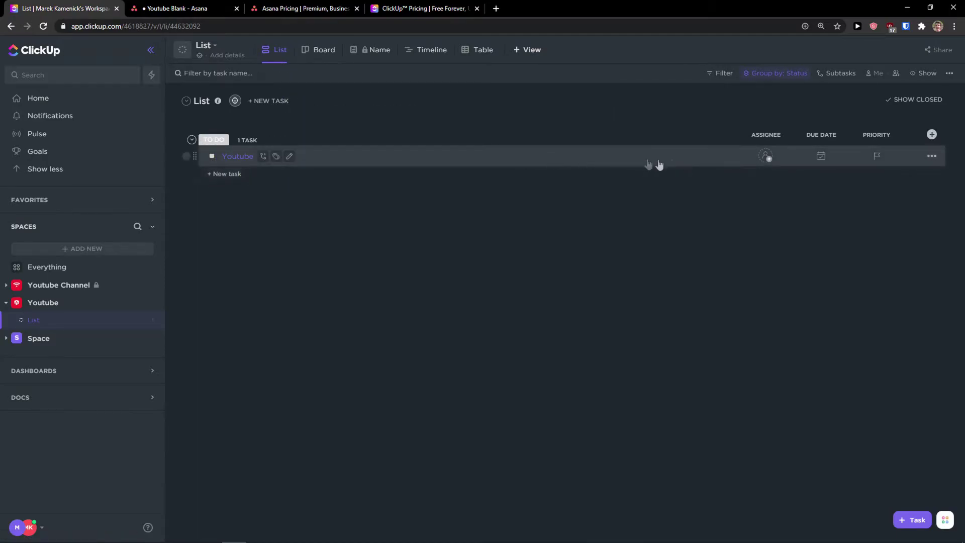
pyautogui.click(932, 135)
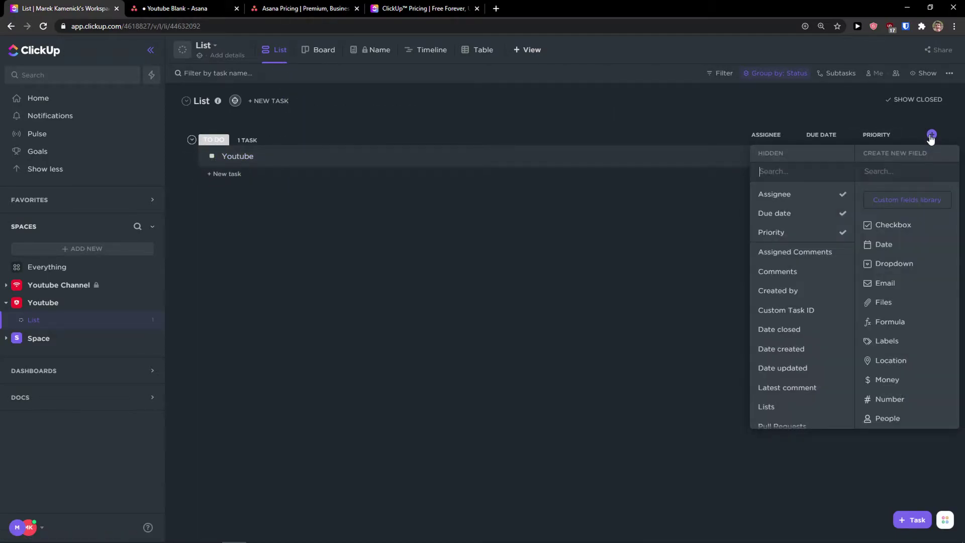
pyautogui.click(558, 231)
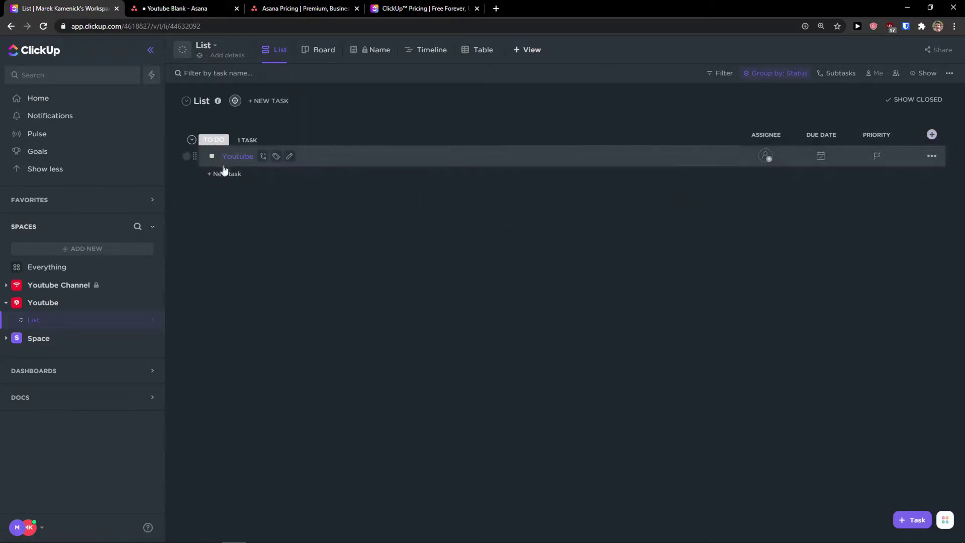
pyautogui.click(331, 164)
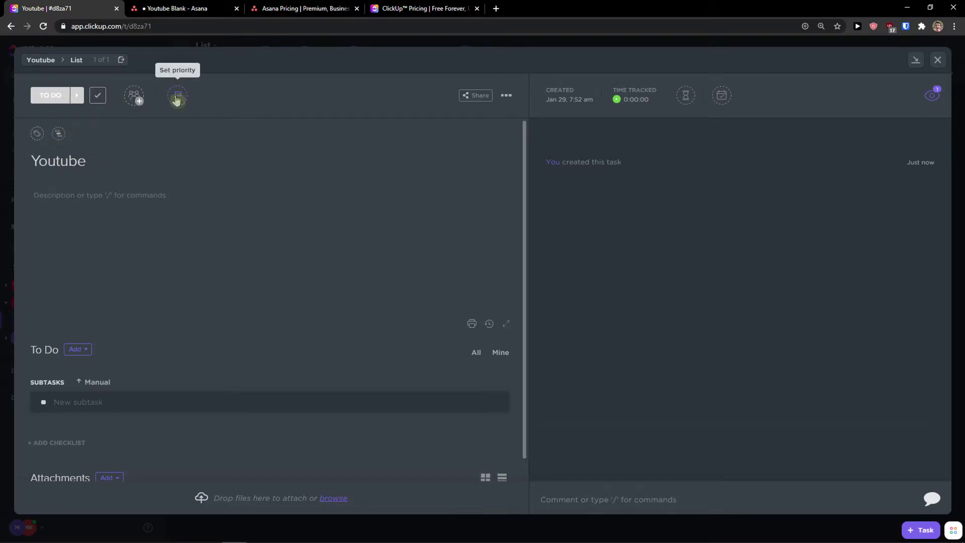
pyautogui.click(177, 96)
# Set the Youtube task's priority to Urgent and edit its title and description.
pyautogui.click(189, 128)
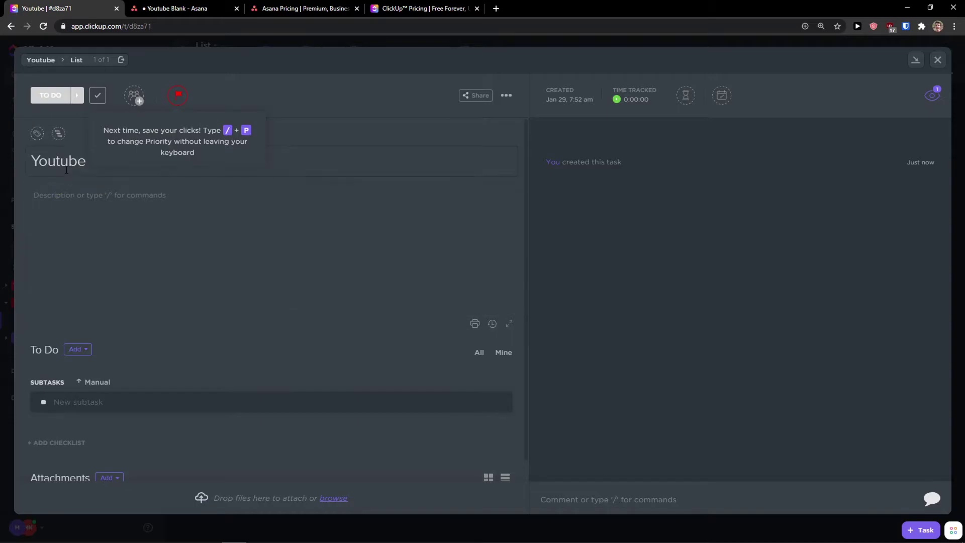
pyautogui.doubleClick(64, 160)
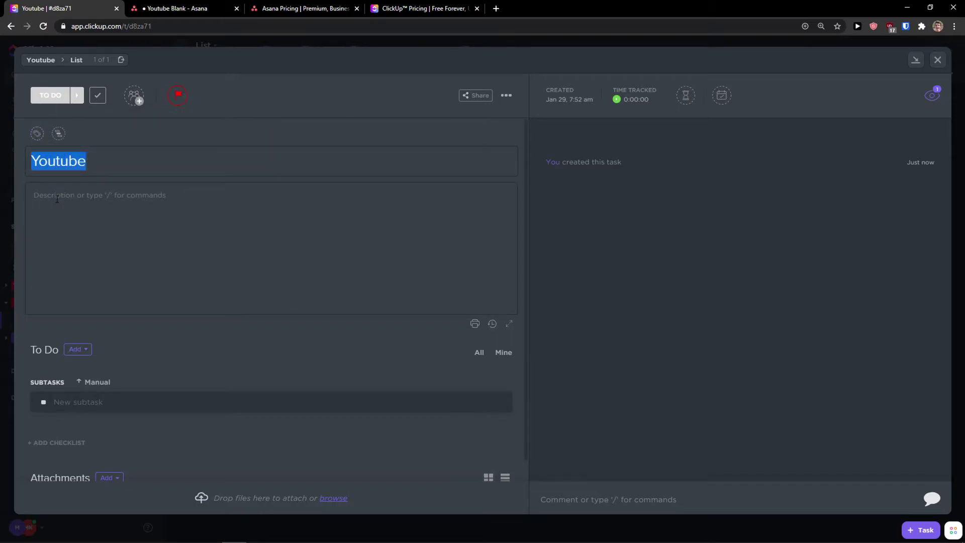
pyautogui.click(57, 199)
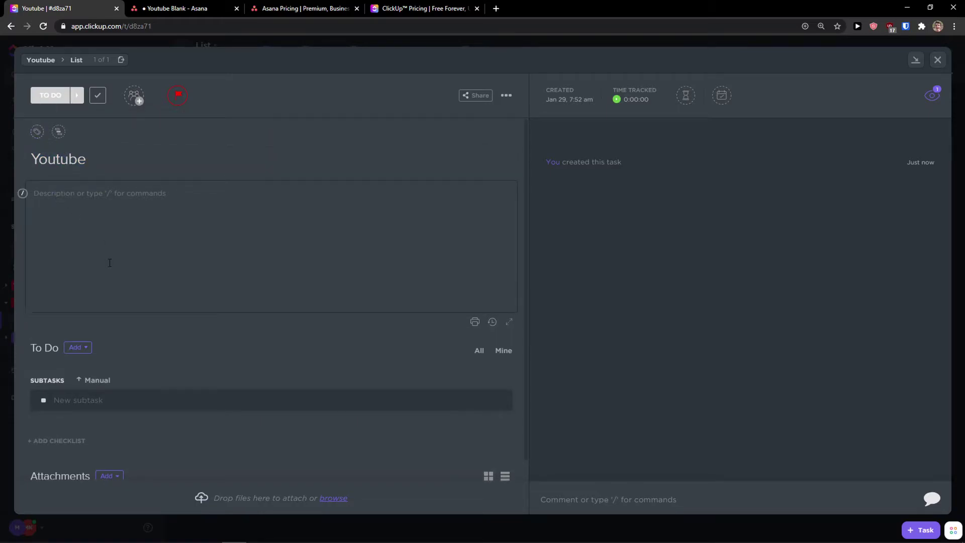
pyautogui.scroll(-1, 75, 326)
# Add a subtask named 'Subtask 1' to the Youtube task.
pyautogui.click(46, 393)
pyautogui.click(39, 393)
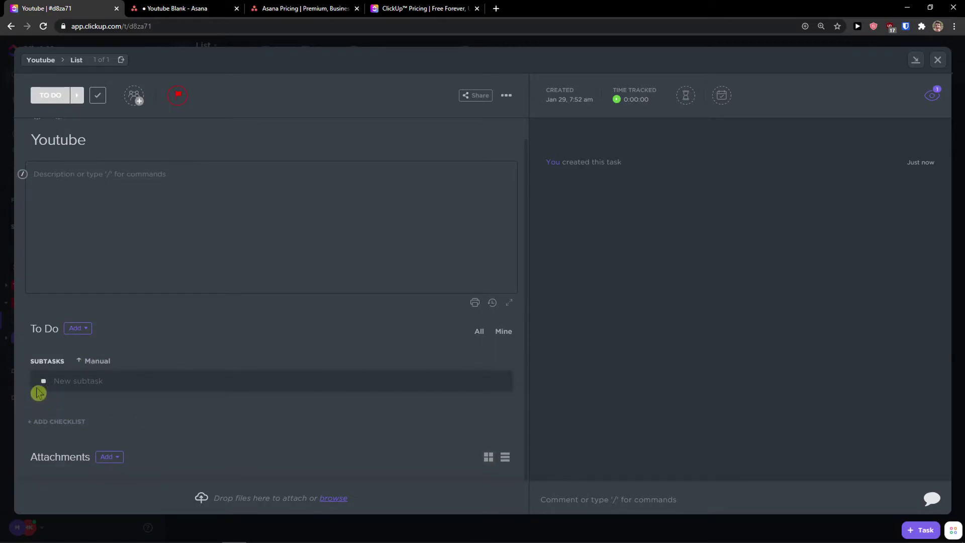
pyautogui.click(76, 331)
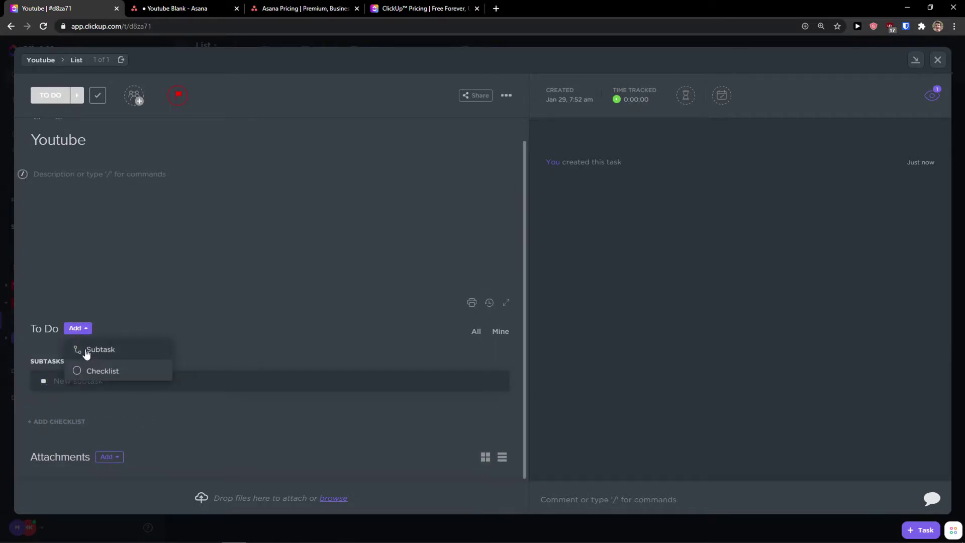
pyautogui.click(85, 352)
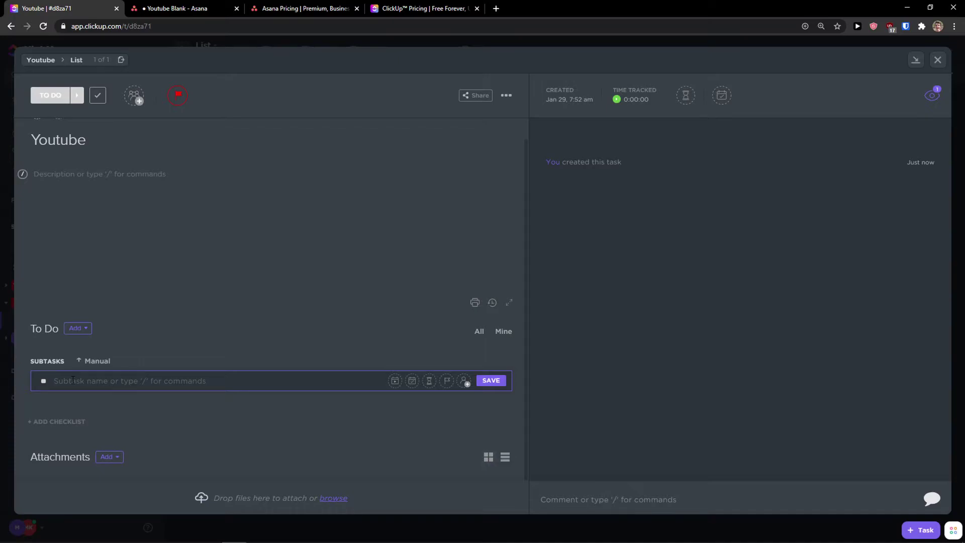
pyautogui.write('Subtask 1')
pyautogui.press('Return')
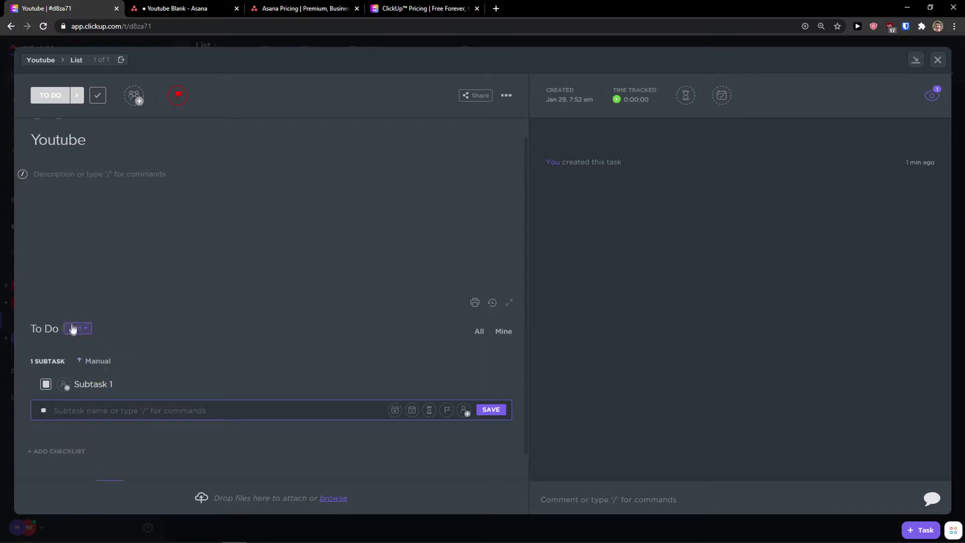
# Add a second subtask, 'Youbue description', below Subtask 1 after dismissing a checklist draft.
pyautogui.click(74, 329)
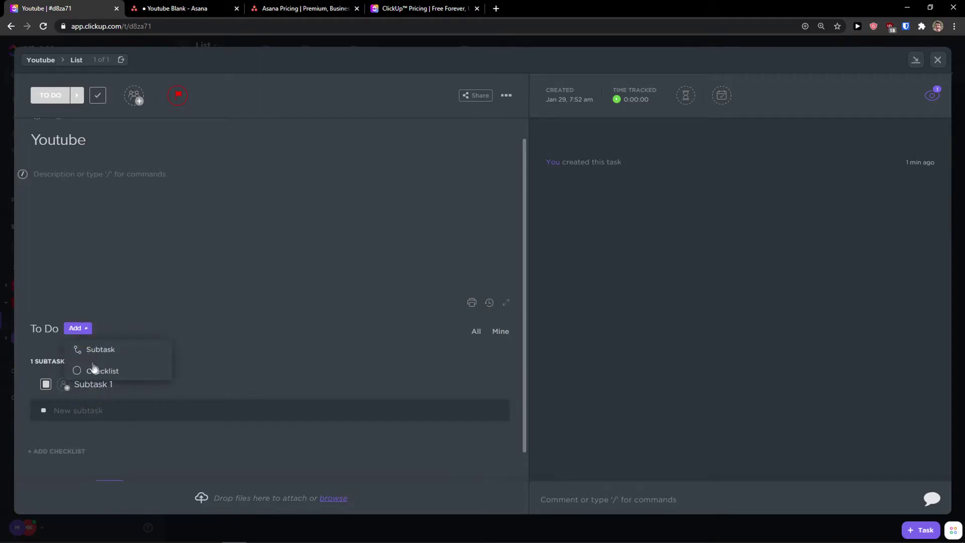
pyautogui.click(100, 378)
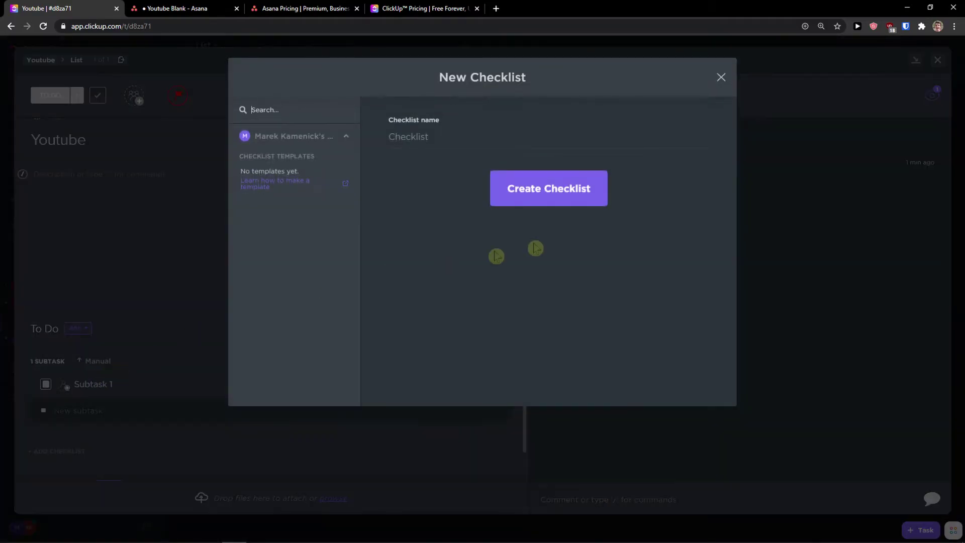
pyautogui.click(722, 78)
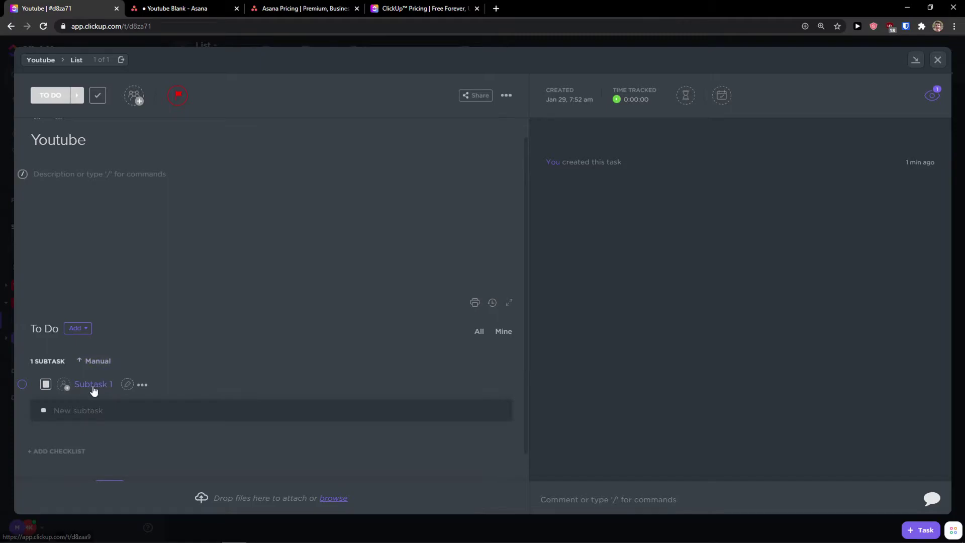
pyautogui.click(142, 385)
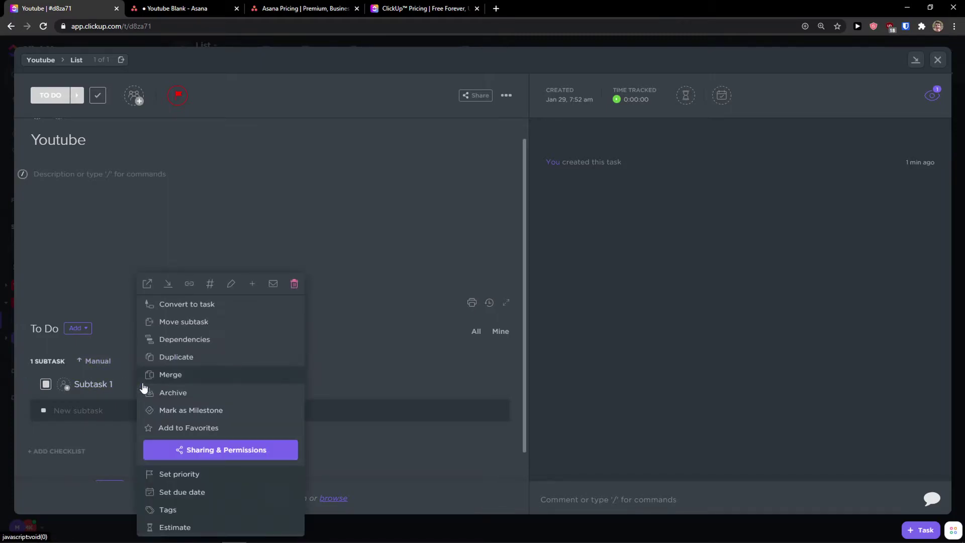
pyautogui.click(84, 410)
pyautogui.write('Y')
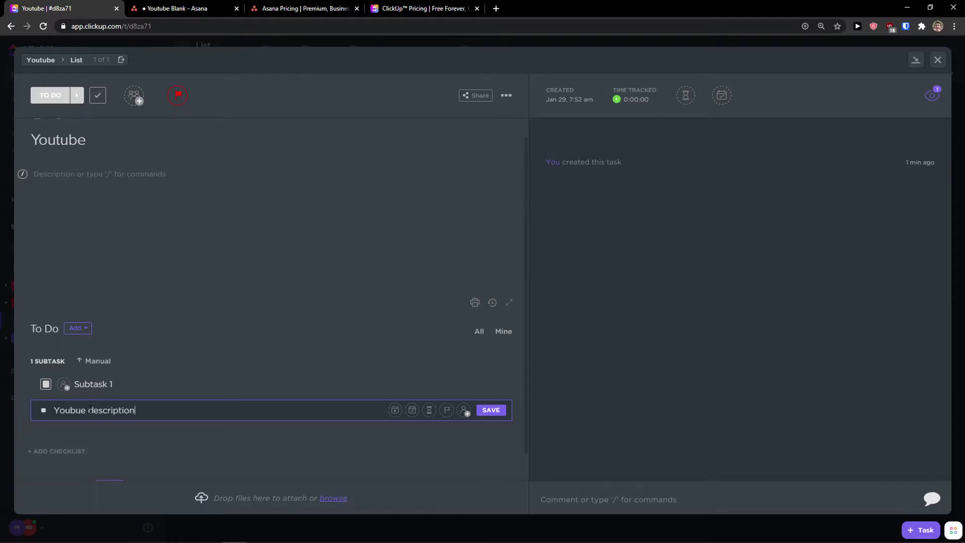
pyautogui.write('oubue description')
pyautogui.press('Return')
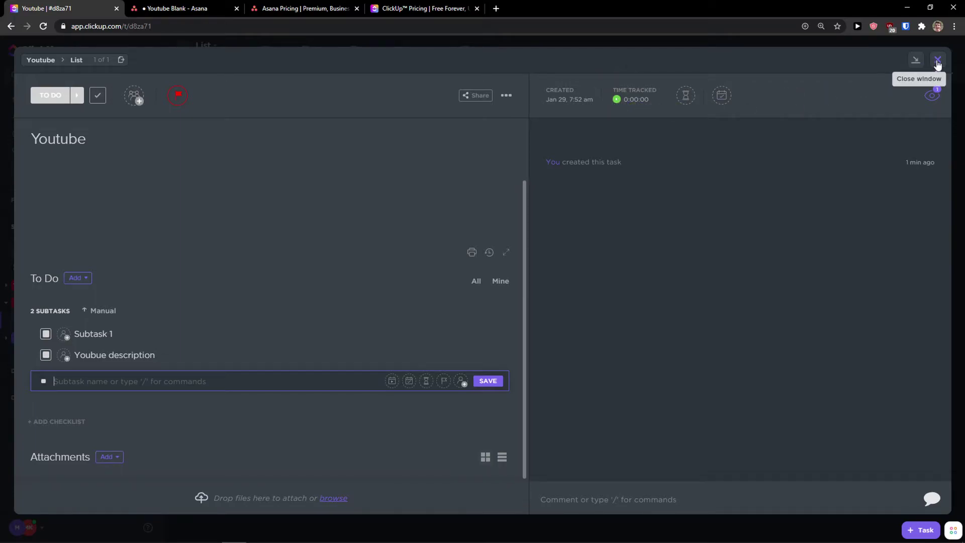
# Close the task, expand Youtube to show both subtasks, then open Asana's Youtube video task.
pyautogui.click(938, 61)
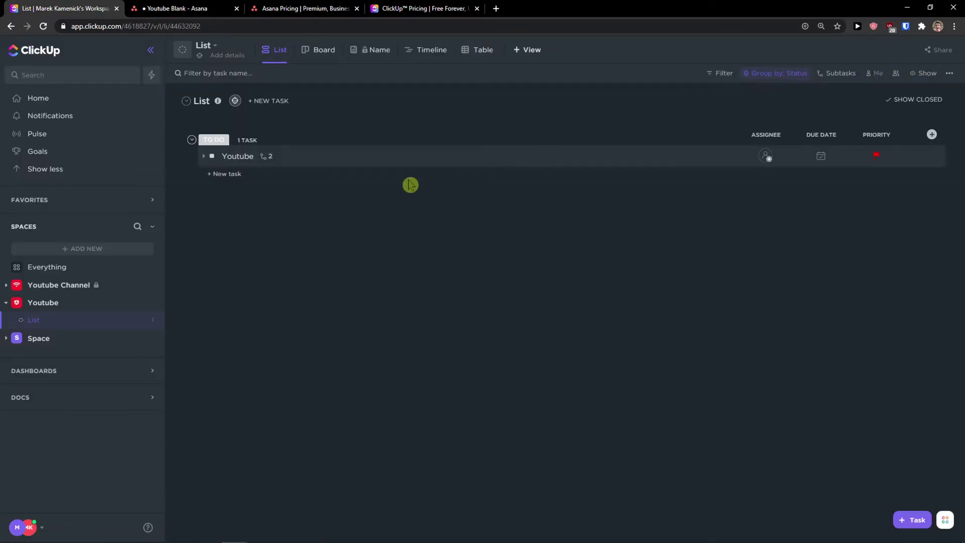
pyautogui.click(267, 158)
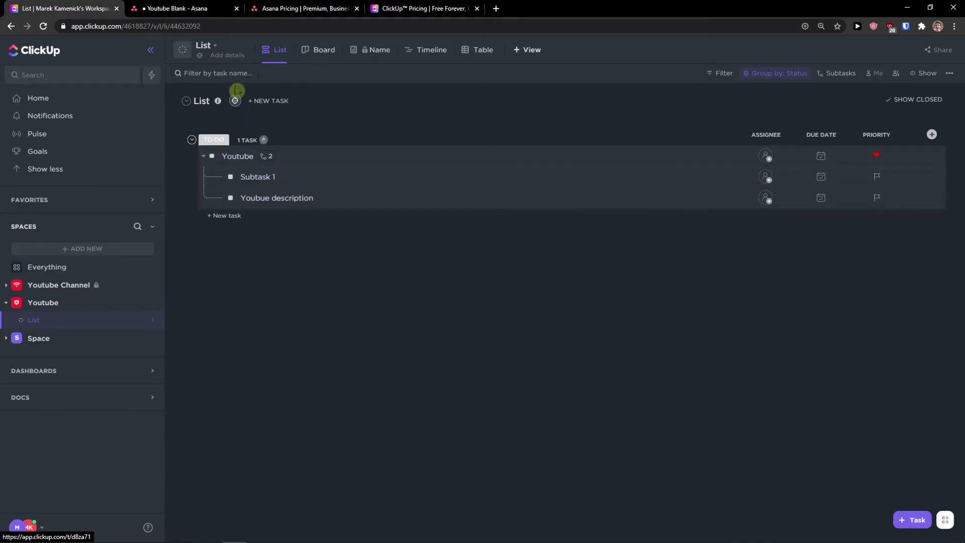
pyautogui.click(179, 9)
pyautogui.click(235, 171)
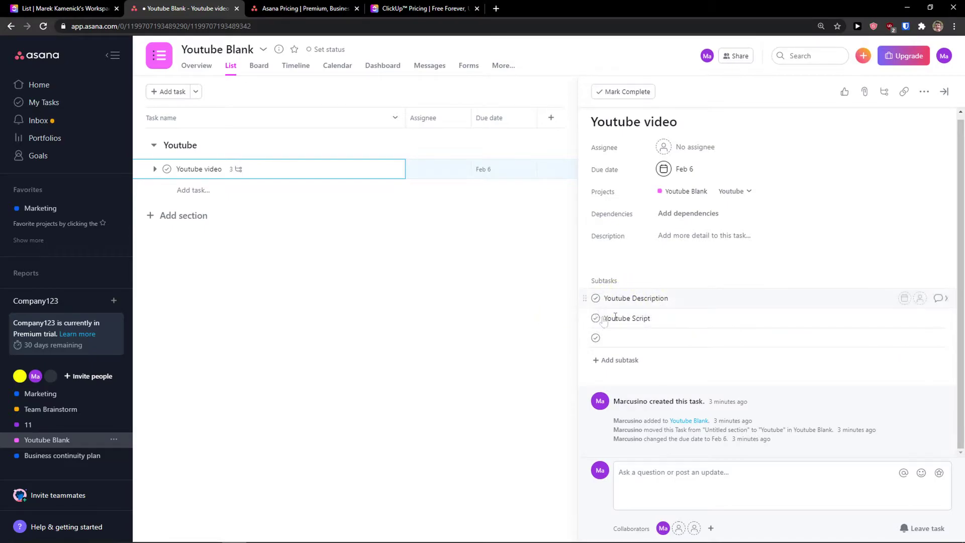
# Close the Youtube video task's detail pane in Asana.
pyautogui.click(471, 254)
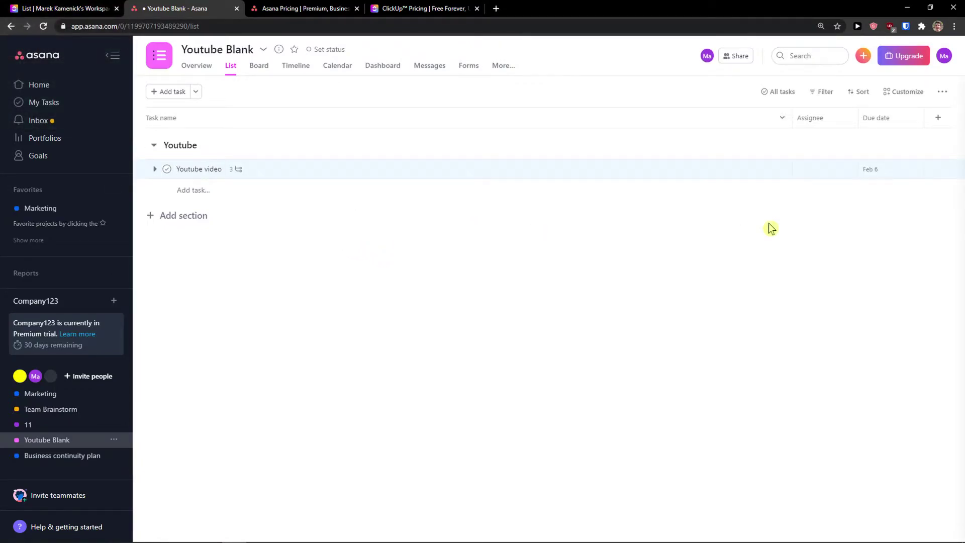
# Back in ClickUp, toggle the TO DO group, glance at Board view, and return to List view.
pyautogui.click(100, 8)
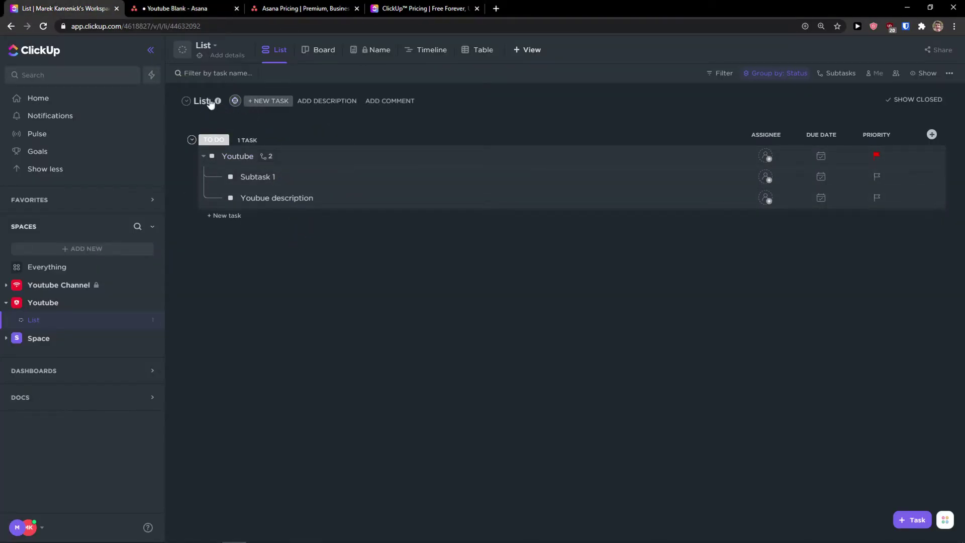
pyautogui.click(186, 100)
pyautogui.click(186, 101)
pyautogui.rightClick(193, 211)
pyautogui.press('Escape')
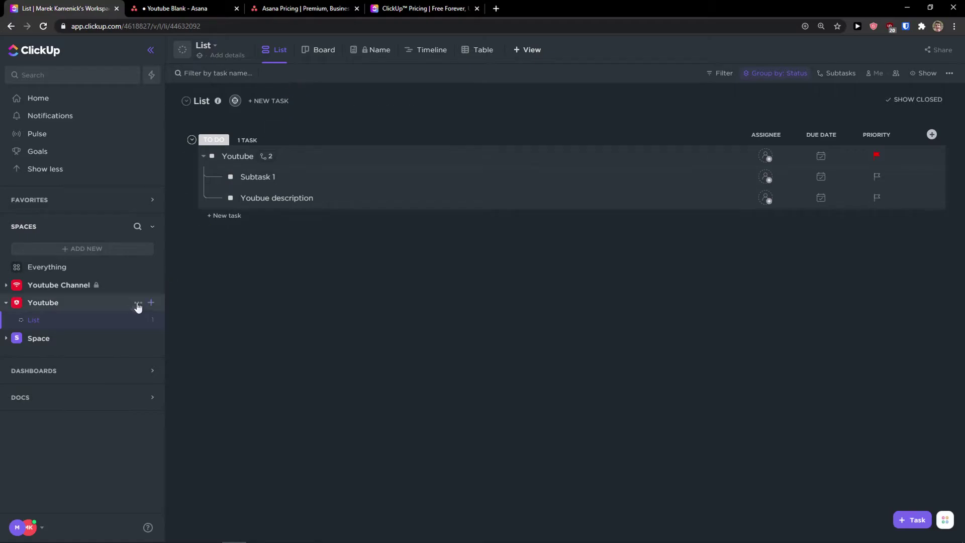
pyautogui.click(151, 303)
pyautogui.press('Escape')
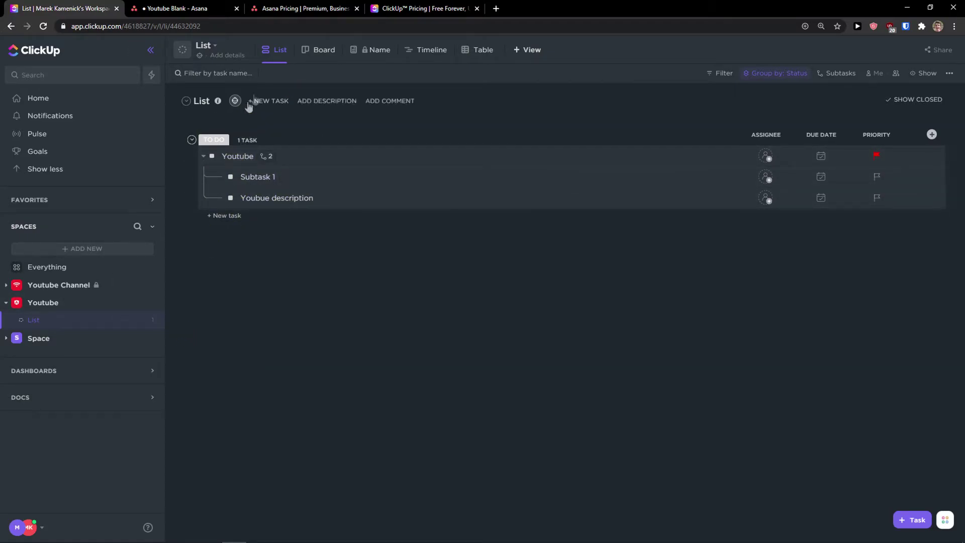
pyautogui.click(326, 51)
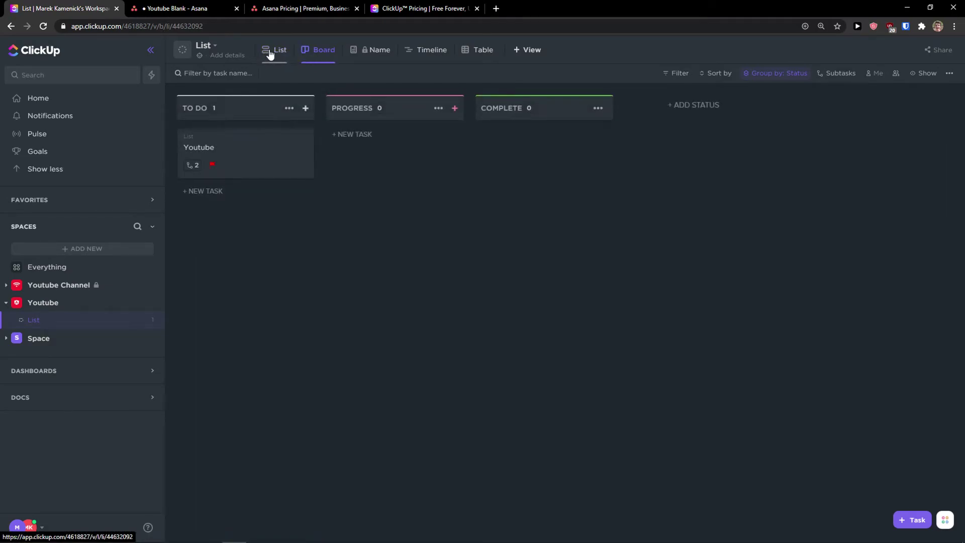
pyautogui.click(275, 53)
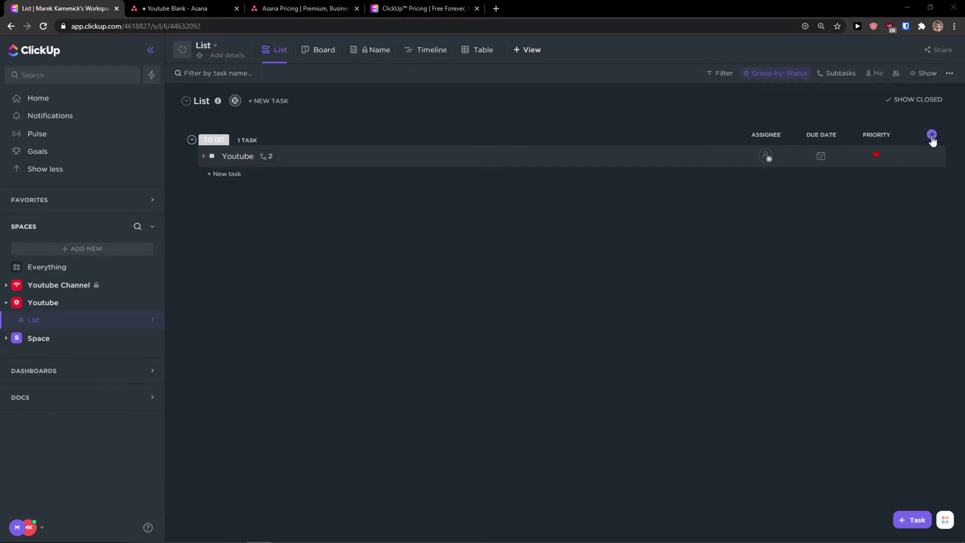
# Add a Progress (Manual) column named 'YY' to the list.
pyautogui.click(932, 135)
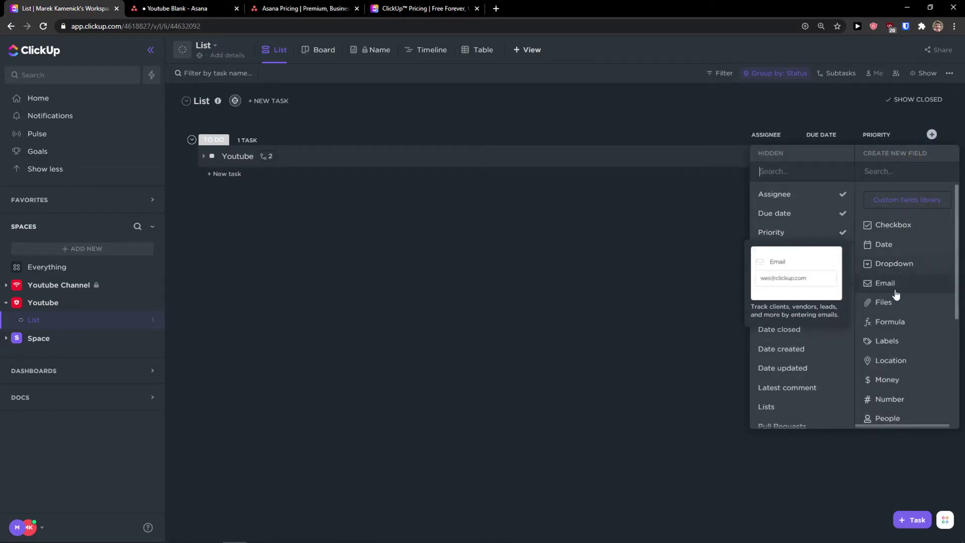
pyautogui.scroll(-1, 900, 279)
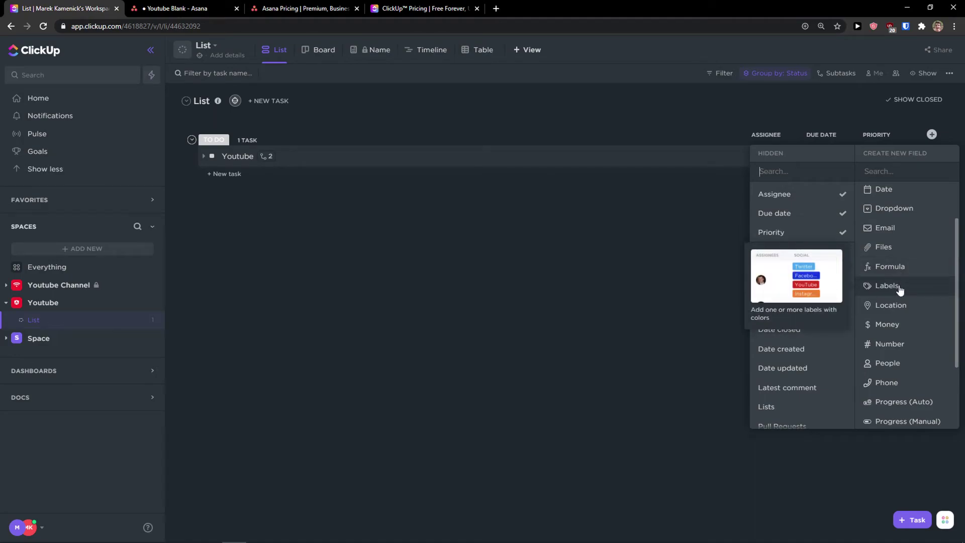
pyautogui.scroll(-2, 905, 279)
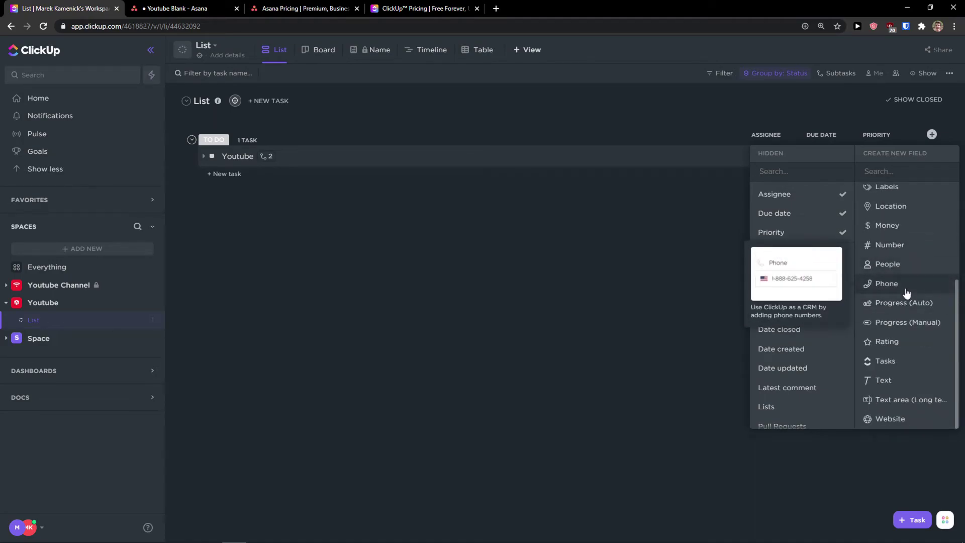
pyautogui.click(910, 324)
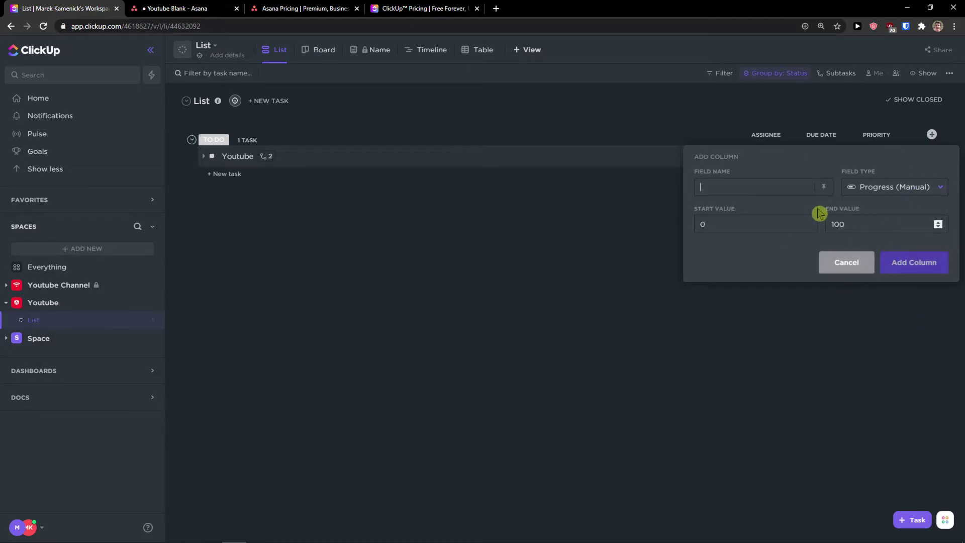
pyautogui.write('YY')
pyautogui.click(907, 266)
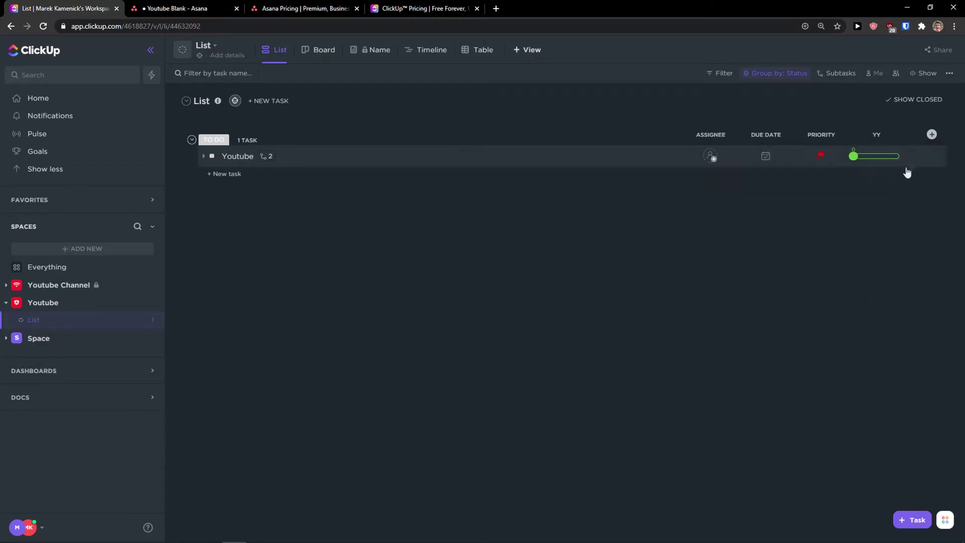
# Add a Website column named 'website' to the list.
pyautogui.click(932, 134)
pyautogui.scroll(-2, 910, 313)
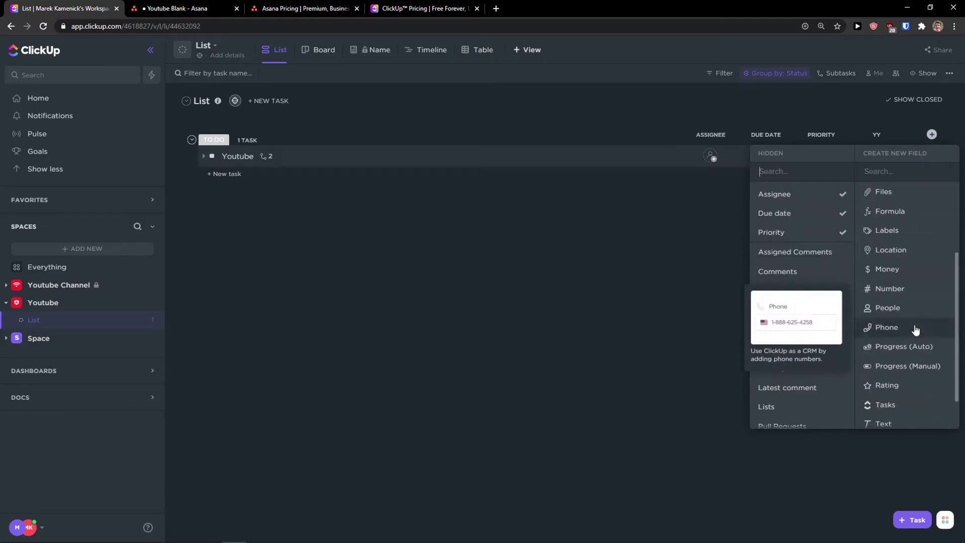
pyautogui.scroll(-1, 903, 332)
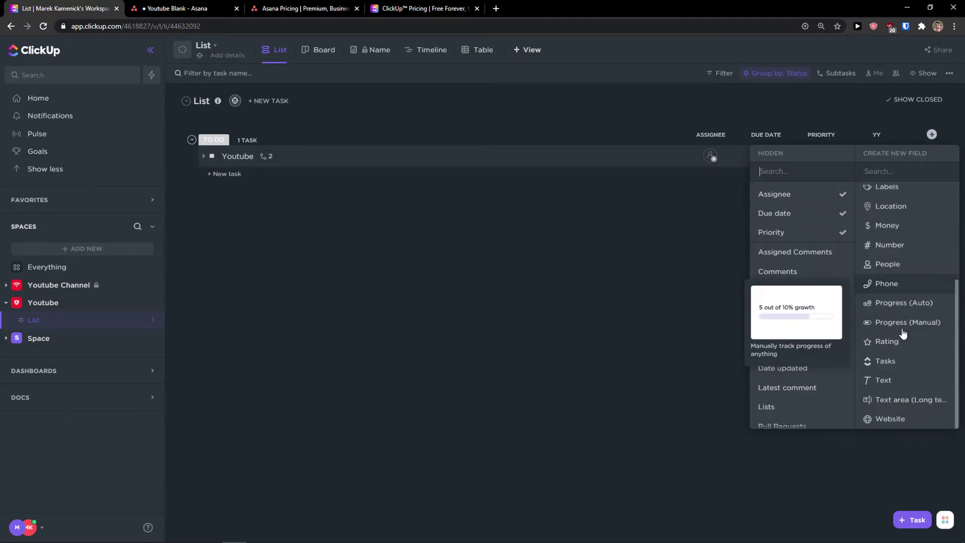
pyautogui.click(882, 426)
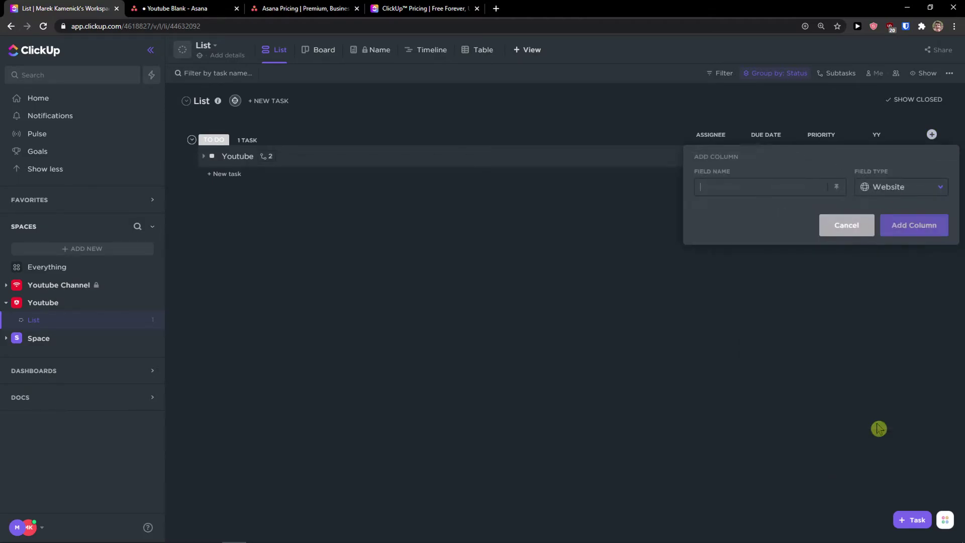
pyautogui.write('webs')
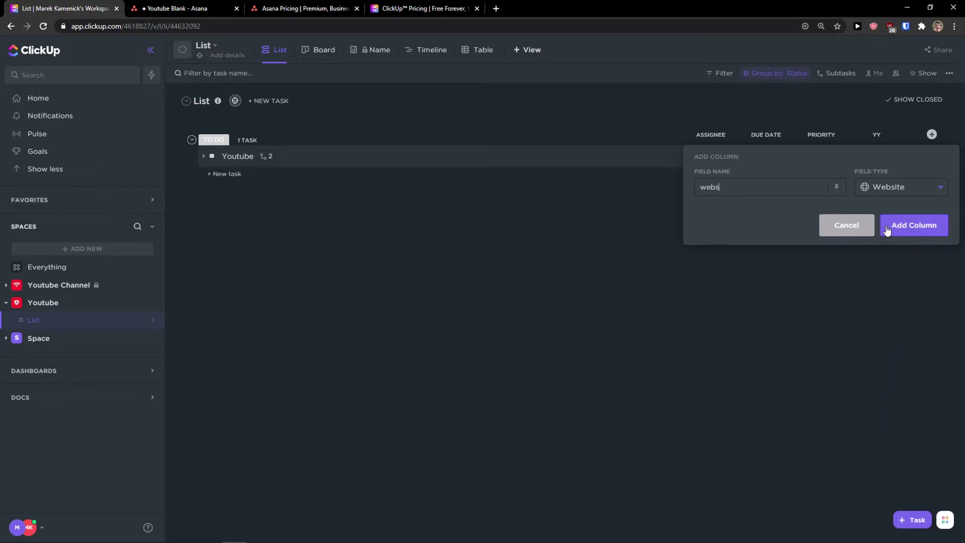
pyautogui.write('ite')
pyautogui.click(887, 228)
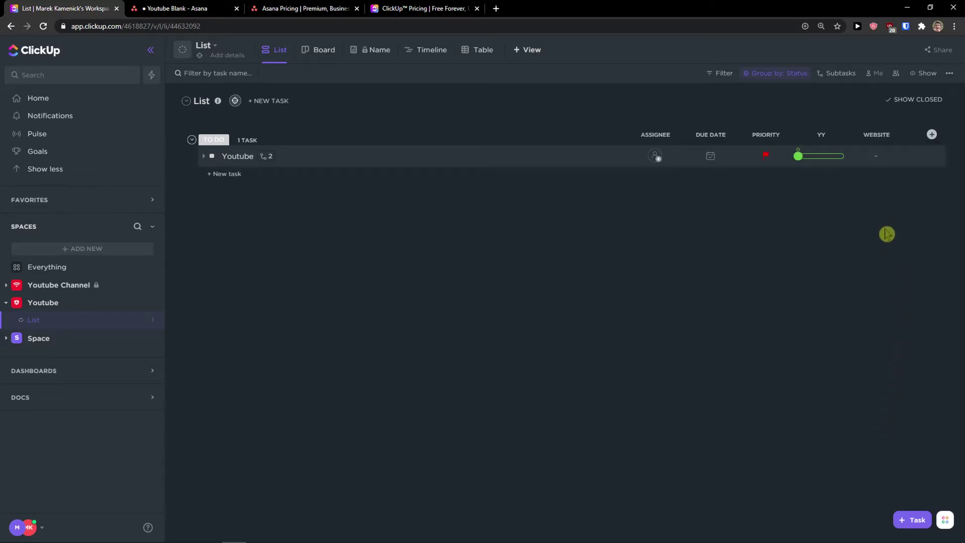
pyautogui.click(932, 134)
# Add a Formula column named 'formula' to the list.
pyautogui.scroll(-1, 905, 235)
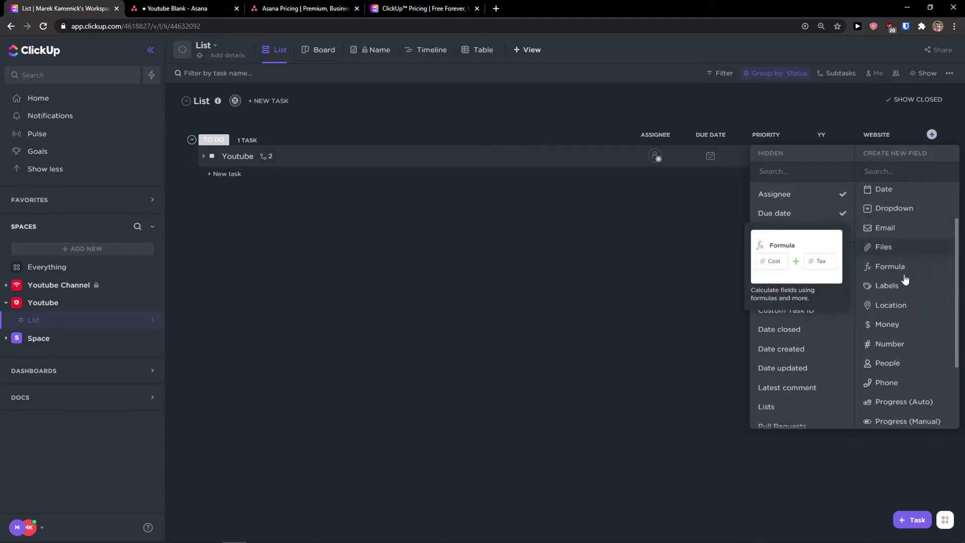
pyautogui.click(899, 268)
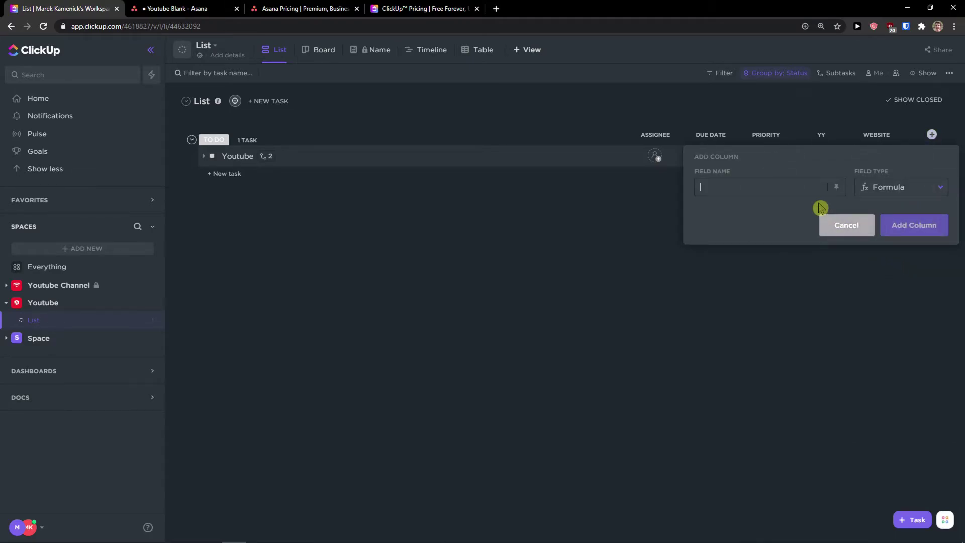
pyautogui.write('fo')
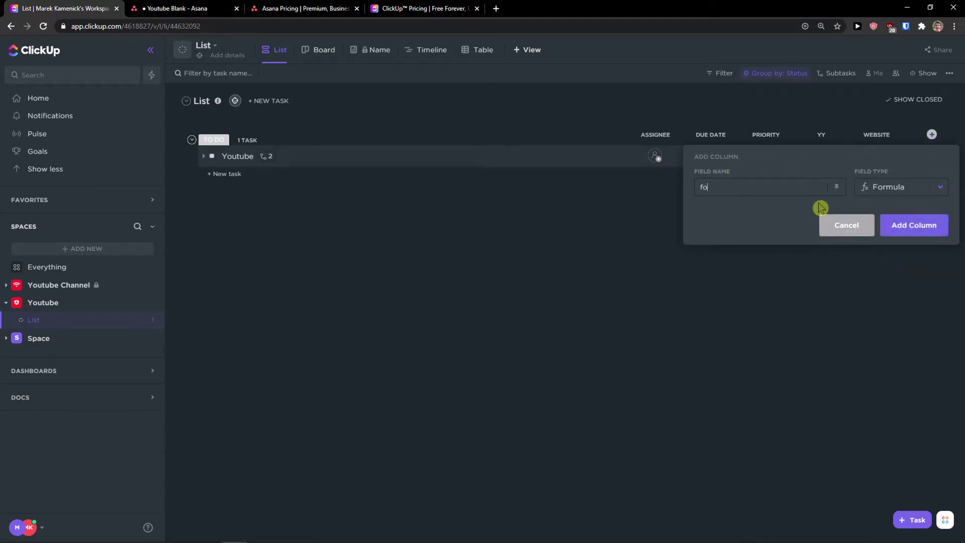
pyautogui.write('rmula')
pyautogui.click(910, 190)
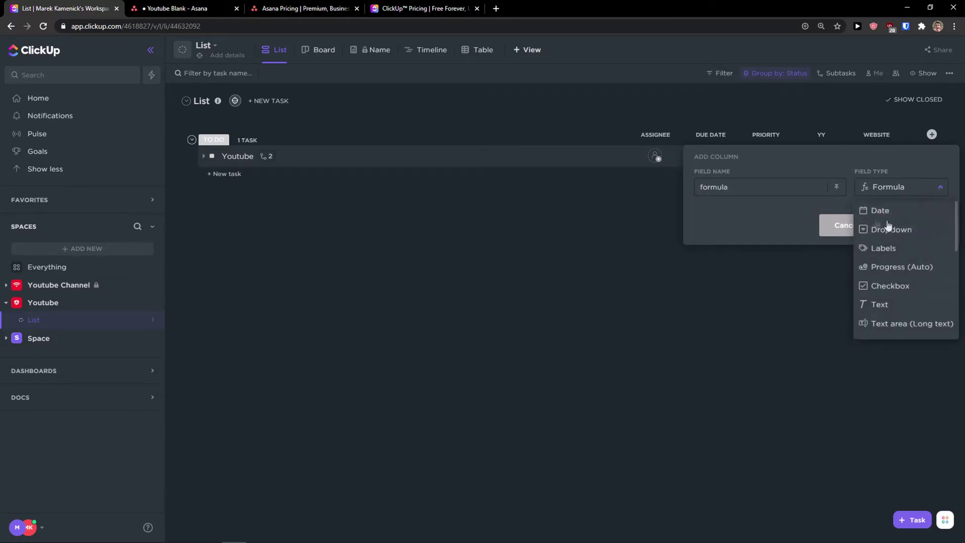
pyautogui.click(932, 227)
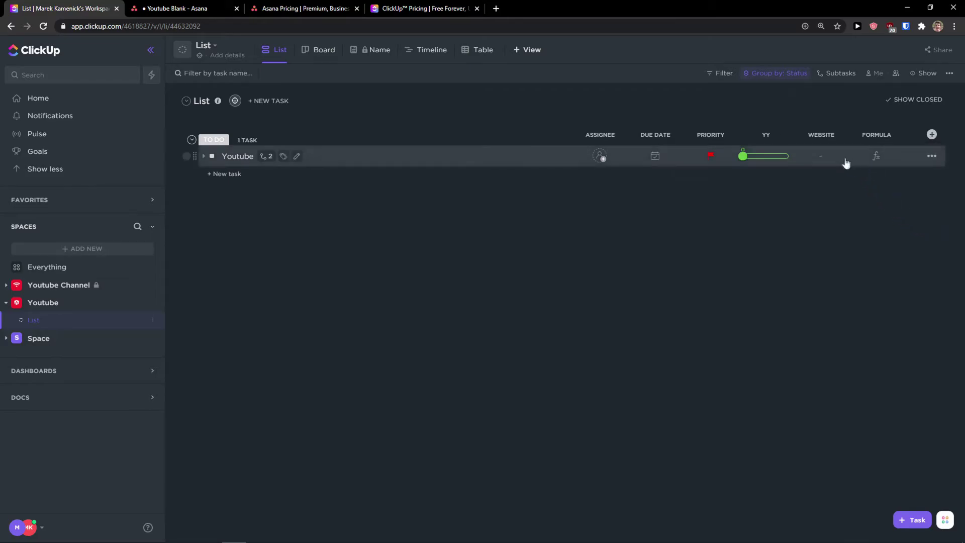
# Browse the Youtube task's formula editor operators and advanced functions, then close it.
pyautogui.click(878, 158)
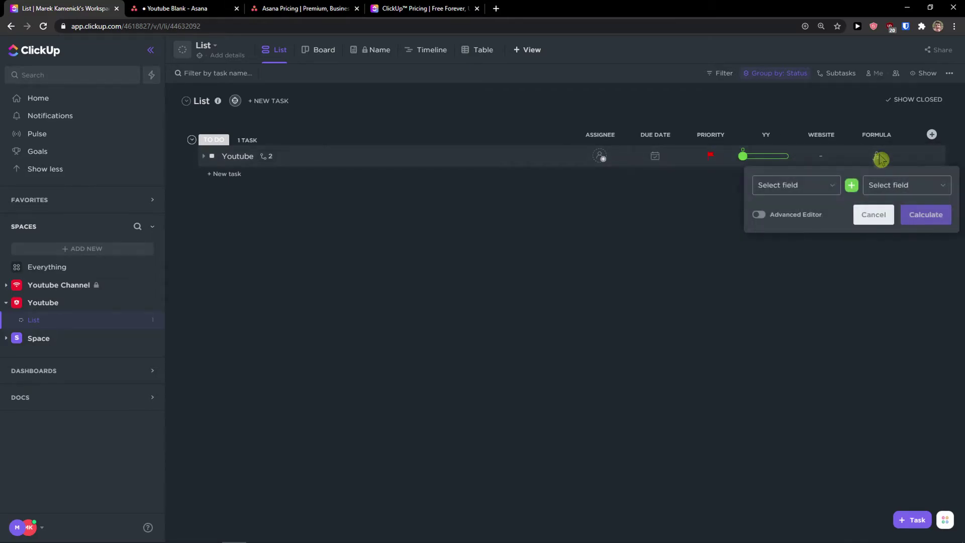
pyautogui.click(851, 185)
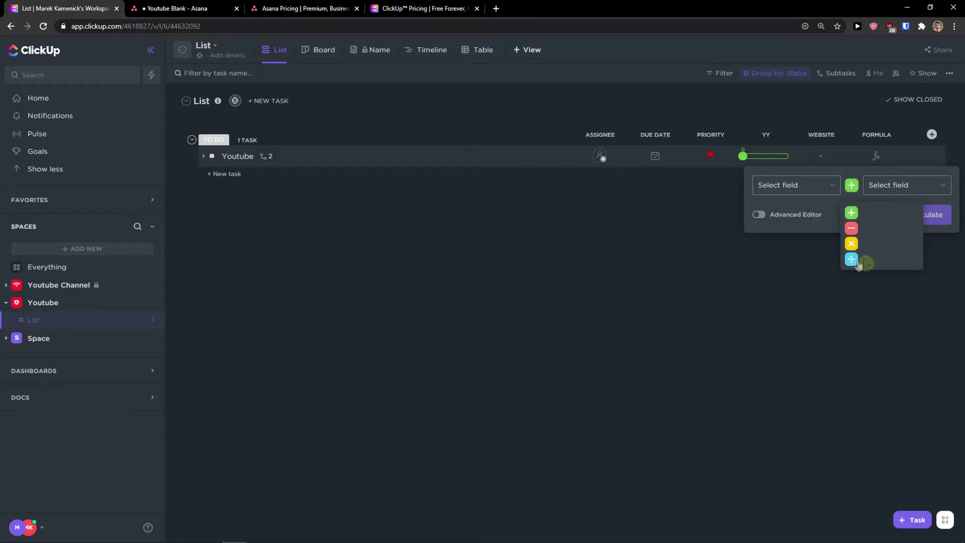
pyautogui.click(763, 222)
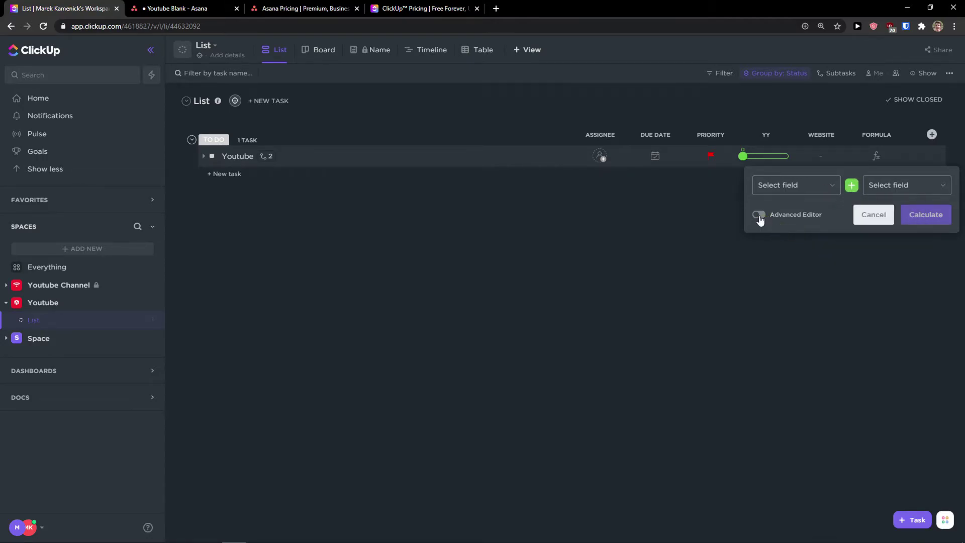
pyautogui.scroll(-5, 741, 262)
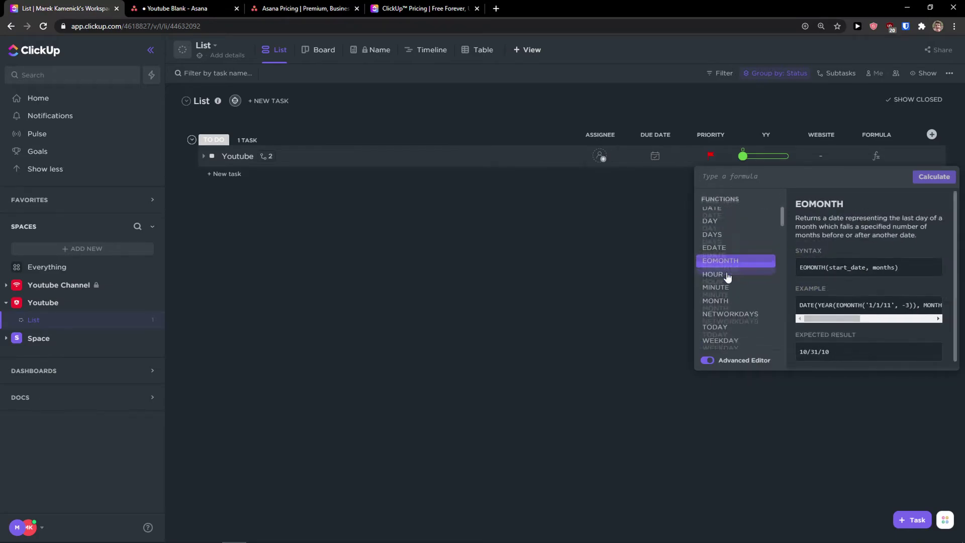
pyautogui.click(619, 274)
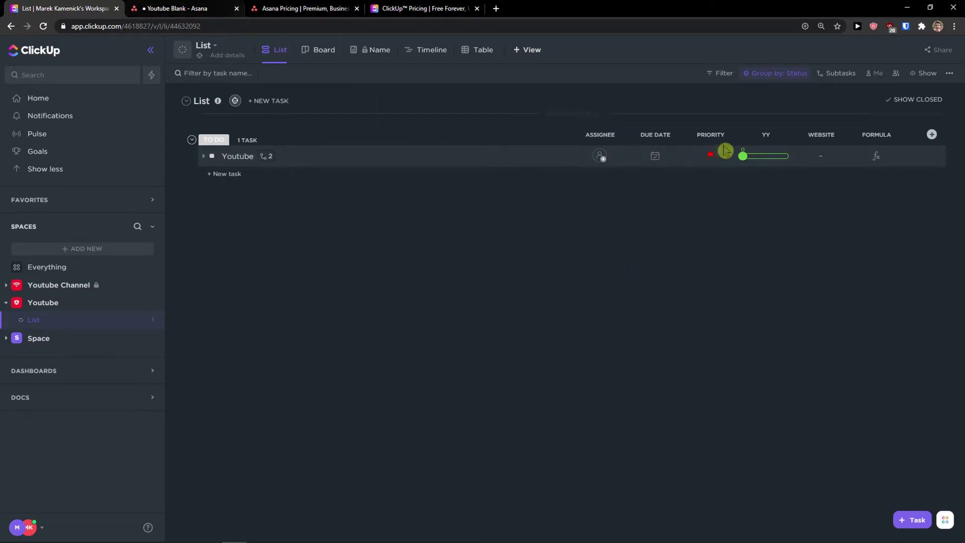
# In Asana, add the library field 'Idea Status' as a column in Youtube Blank.
pyautogui.click(174, 8)
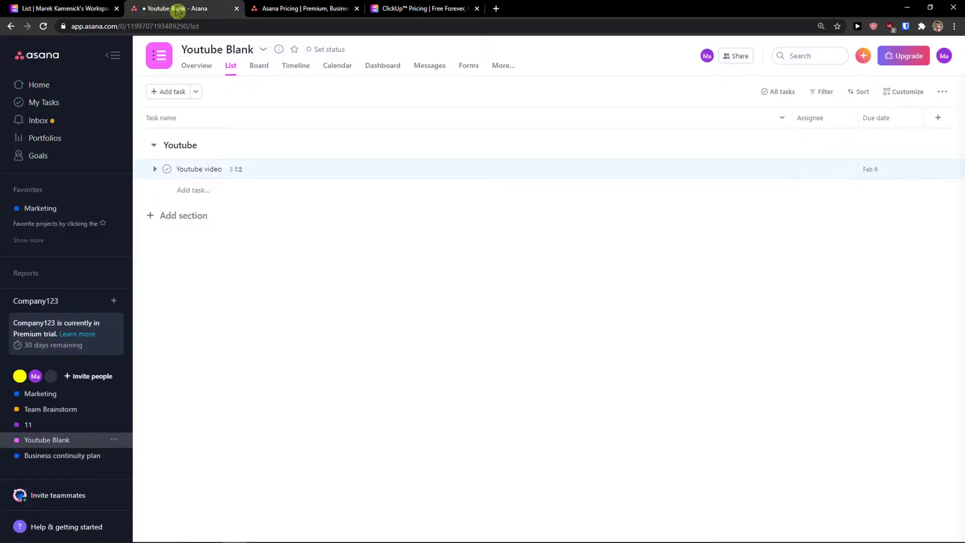
pyautogui.click(940, 120)
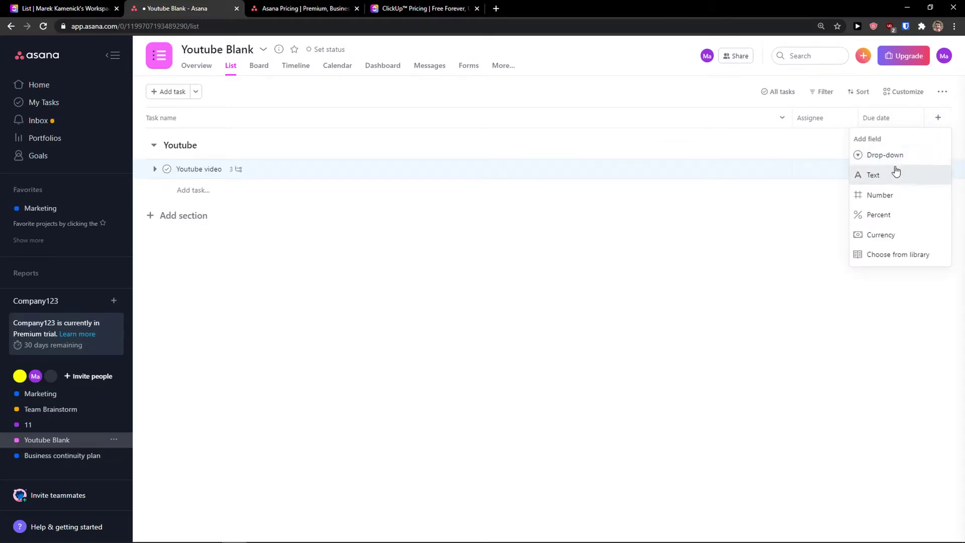
pyautogui.click(885, 256)
pyautogui.click(358, 113)
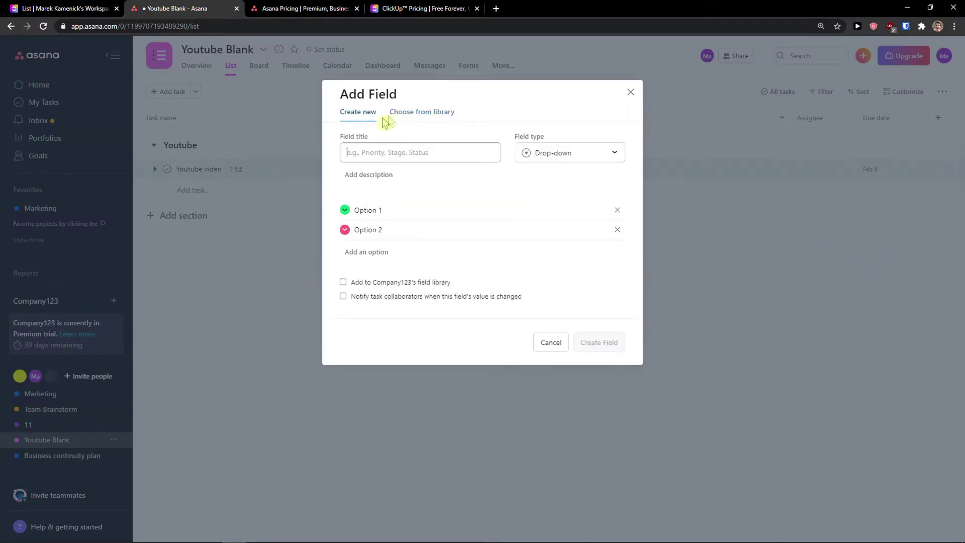
pyautogui.click(421, 112)
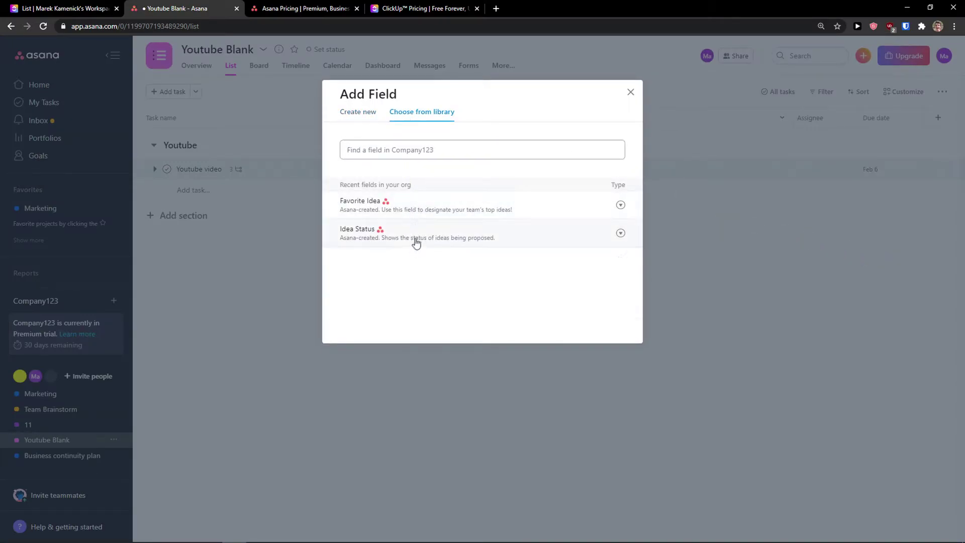
pyautogui.click(620, 233)
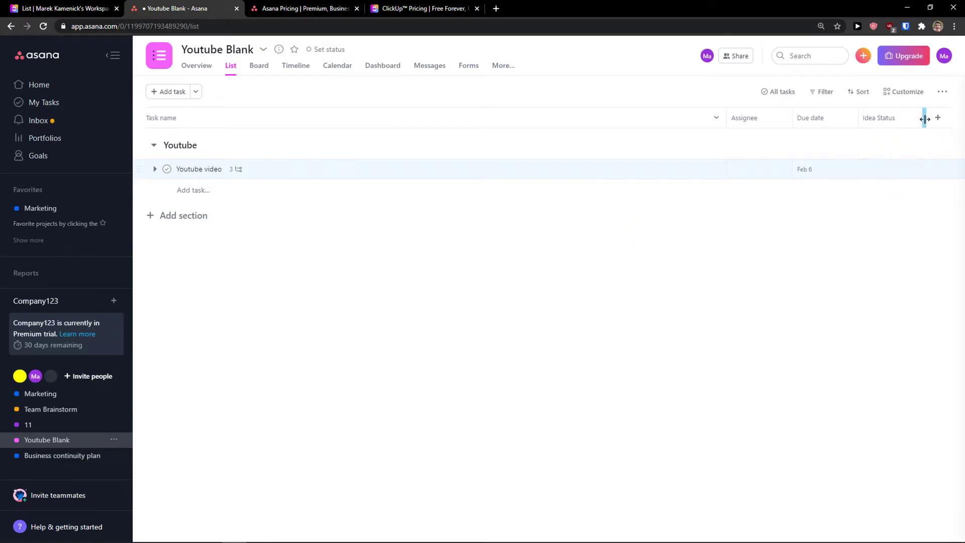
pyautogui.click(938, 119)
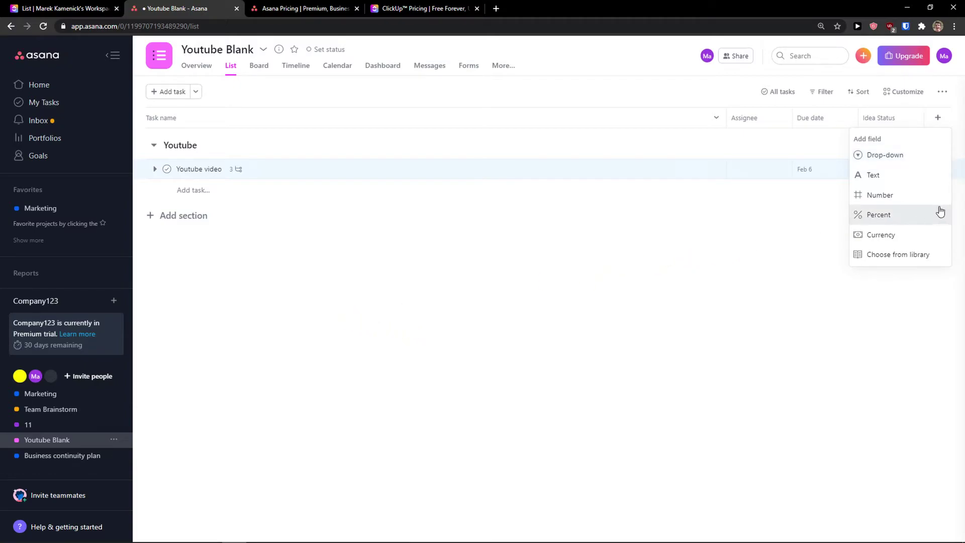
pyautogui.click(788, 249)
pyautogui.click(936, 120)
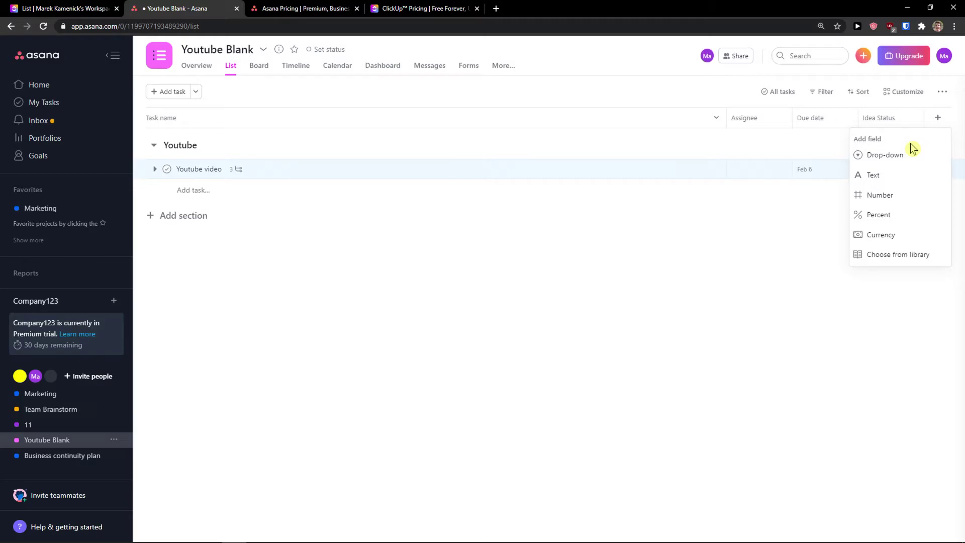
pyautogui.click(879, 244)
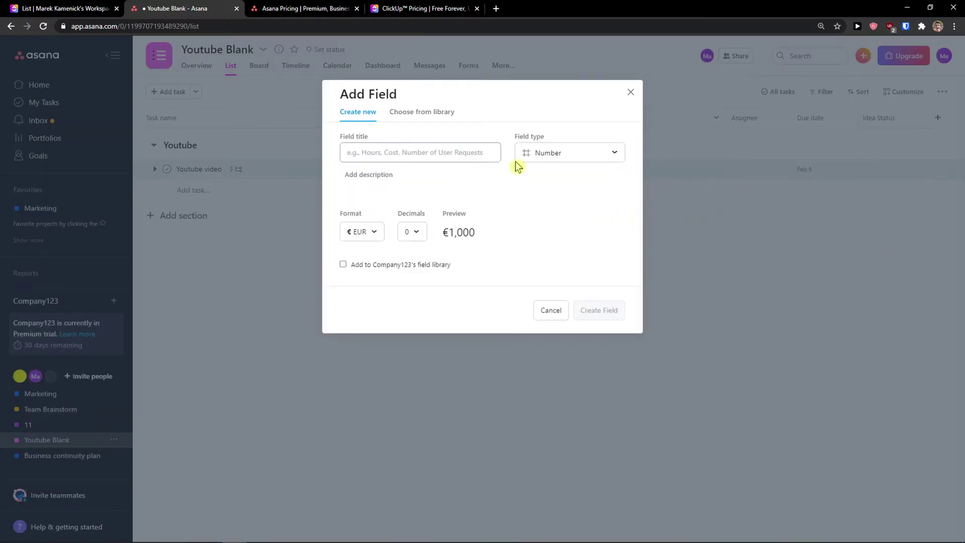
pyautogui.click(553, 311)
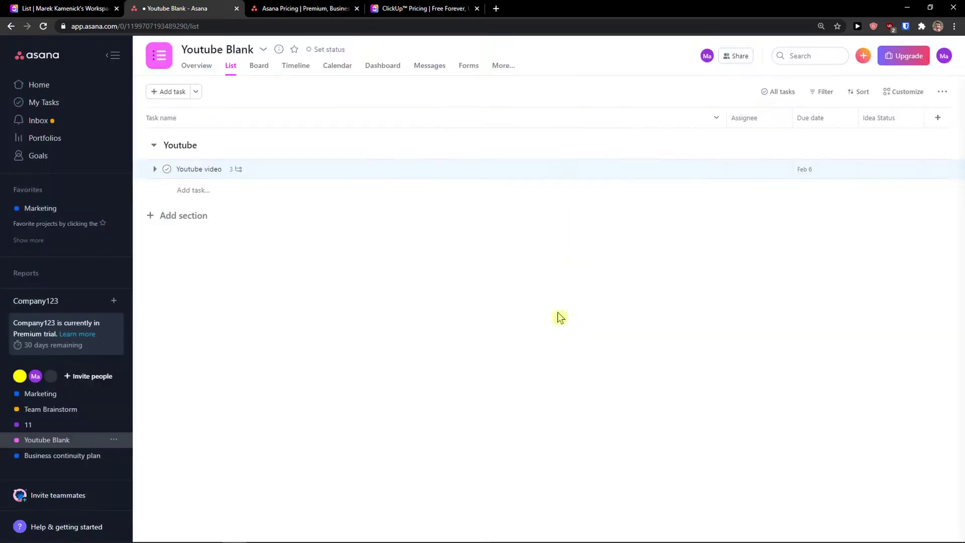
pyautogui.click(939, 120)
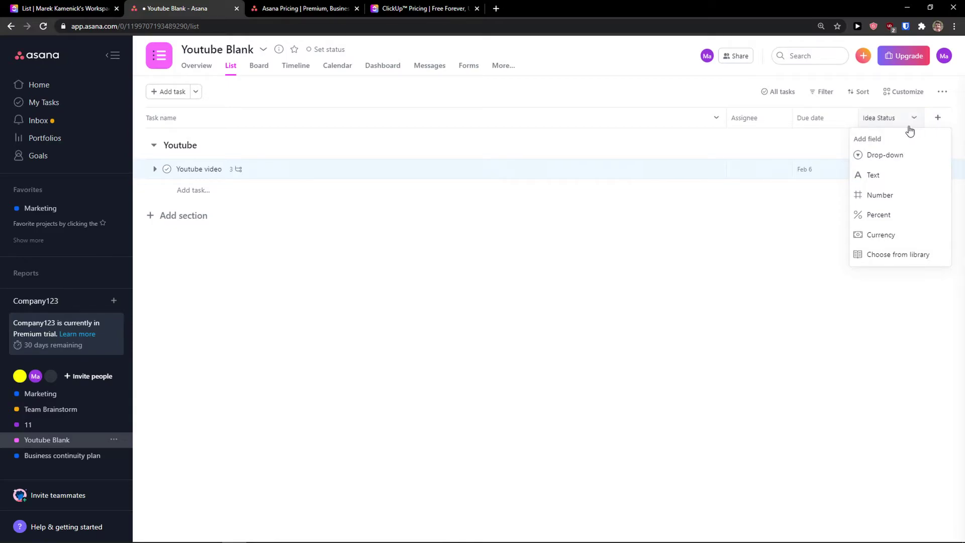
pyautogui.click(682, 276)
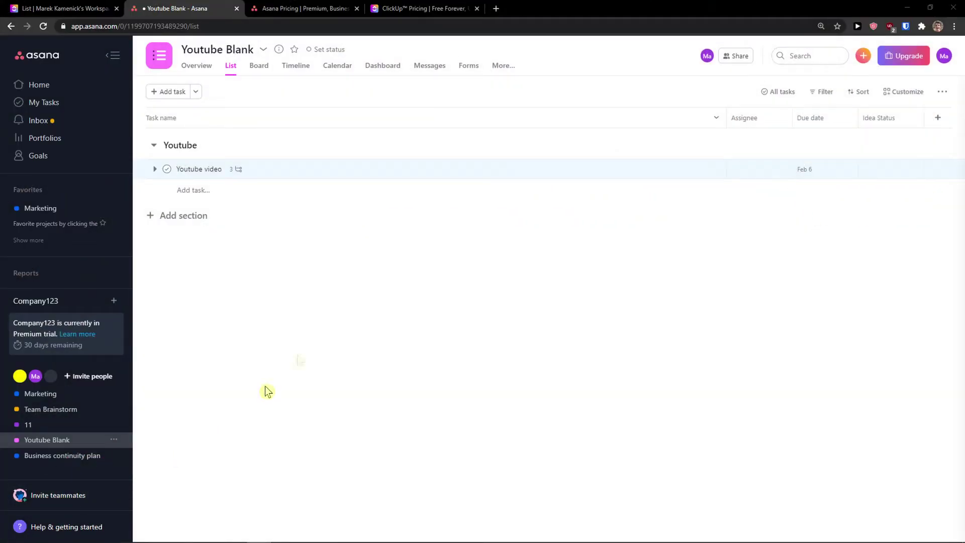
# View the Asana project as Board, Timeline, Calendar, Dashboard and Messages, then check More pages.
pyautogui.click(254, 71)
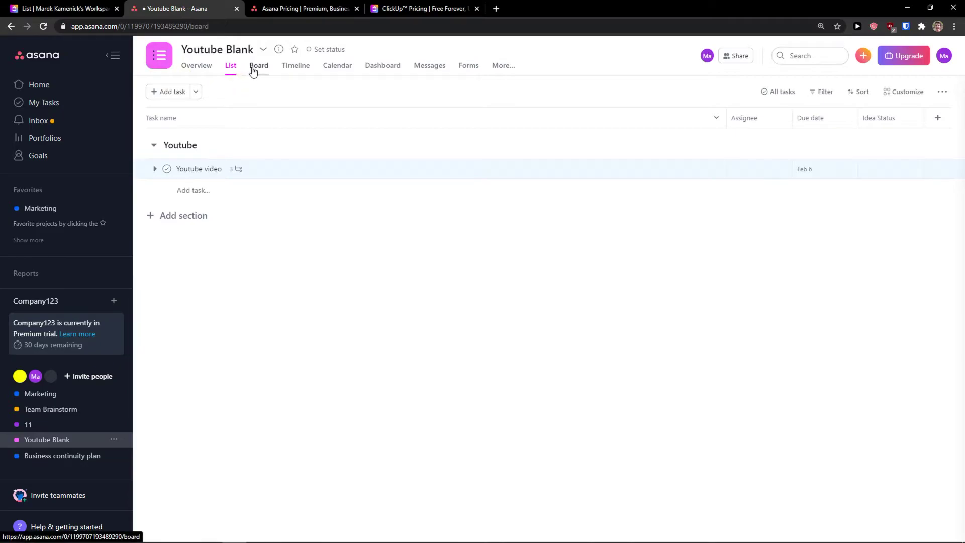
pyautogui.click(295, 77)
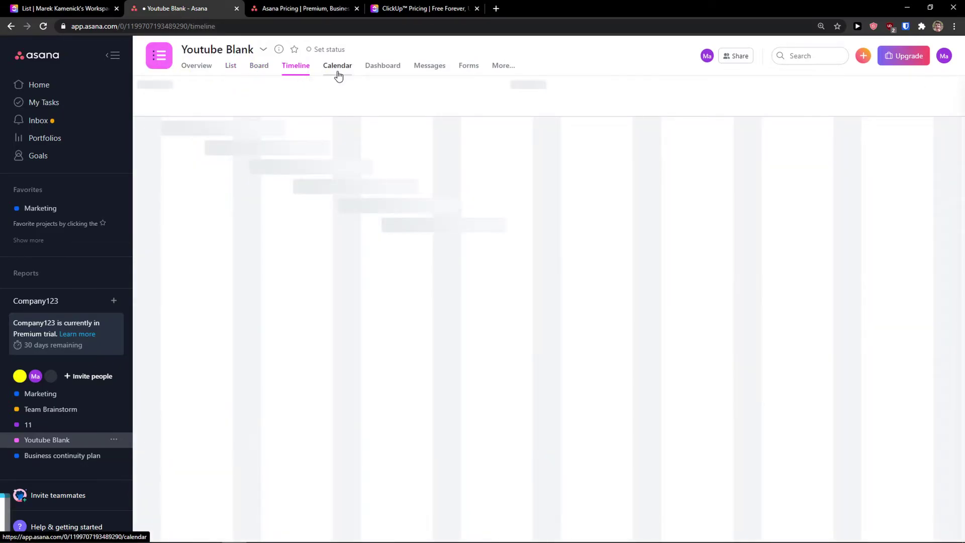
pyautogui.click(336, 75)
pyautogui.click(391, 71)
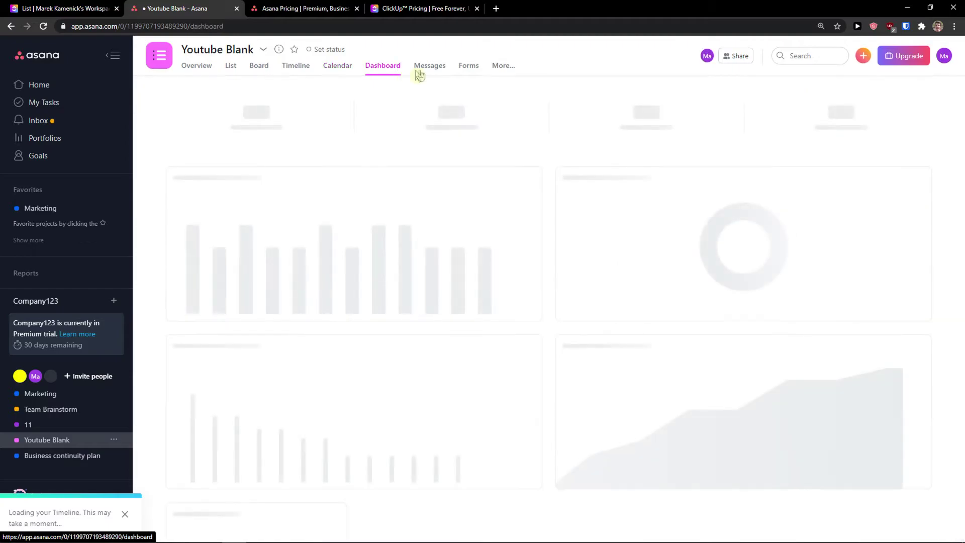
pyautogui.click(430, 72)
pyautogui.click(505, 68)
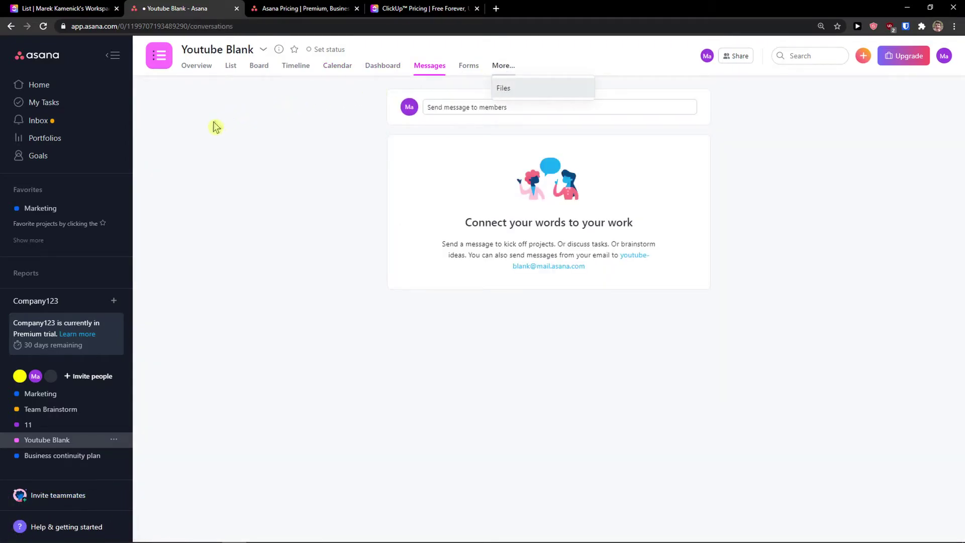
pyautogui.click(68, 8)
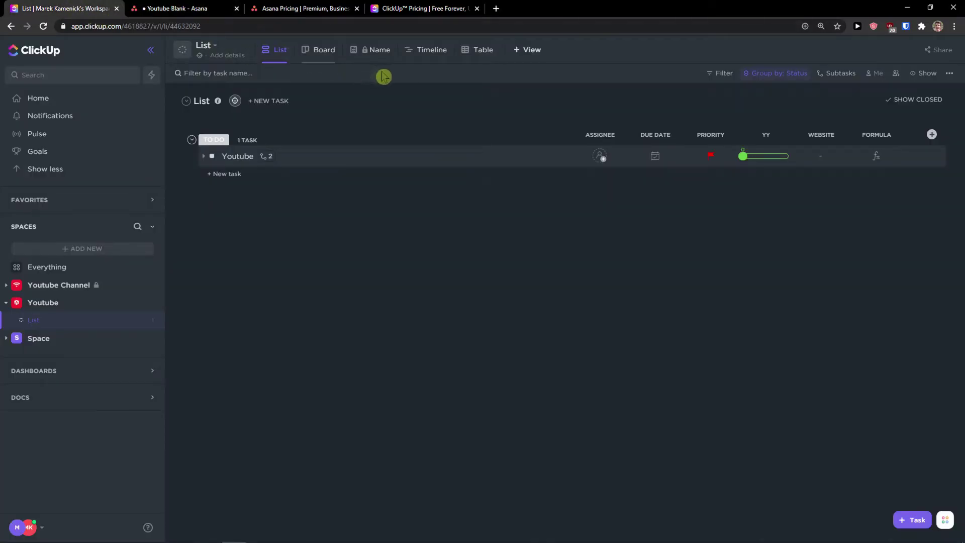
# Show the ClickUp list as Board then Table, and preview the Box, Gantt and Mind Map views.
pyautogui.click(311, 51)
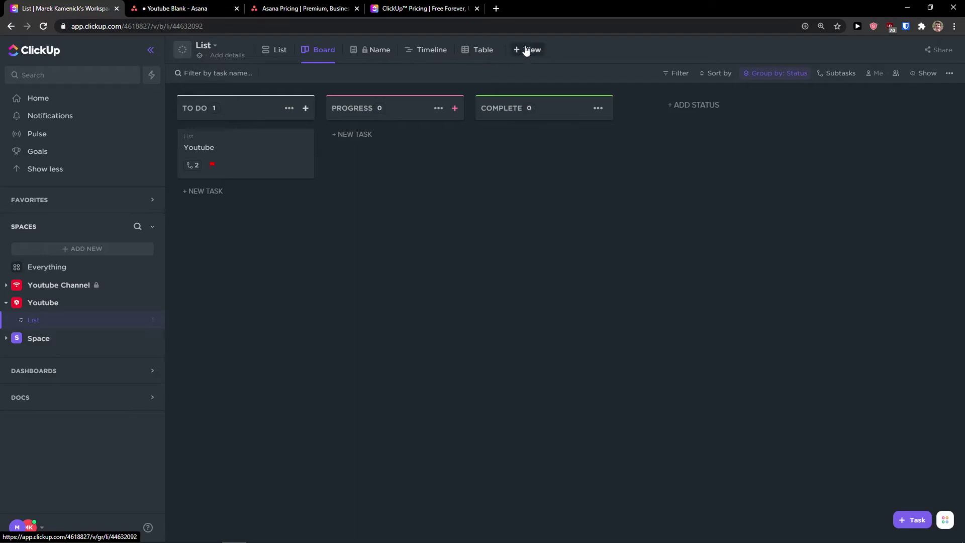
pyautogui.click(484, 51)
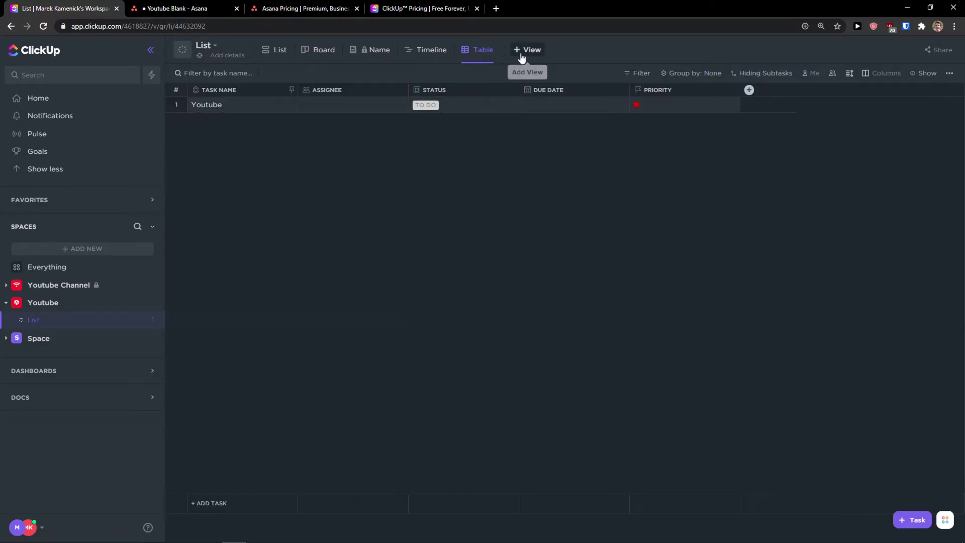
pyautogui.click(523, 55)
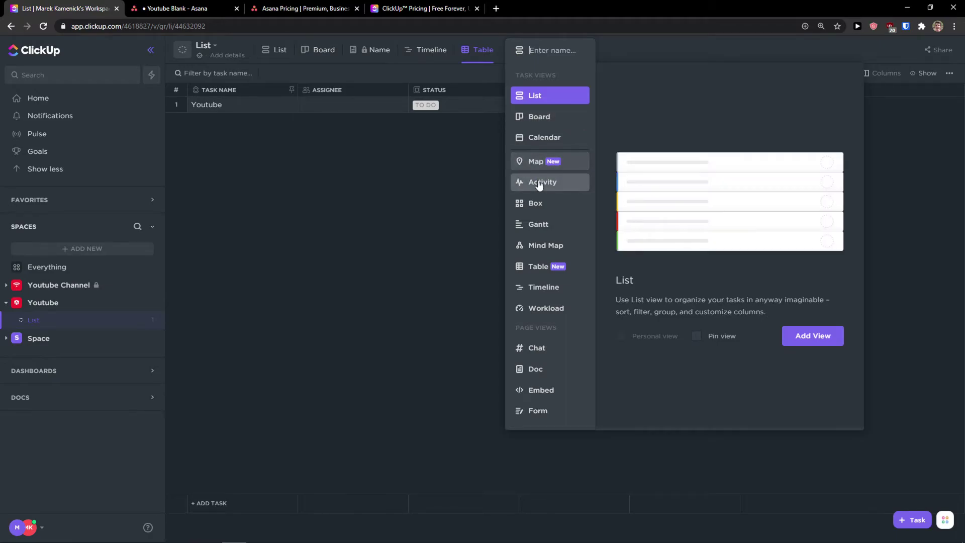
pyautogui.click(537, 203)
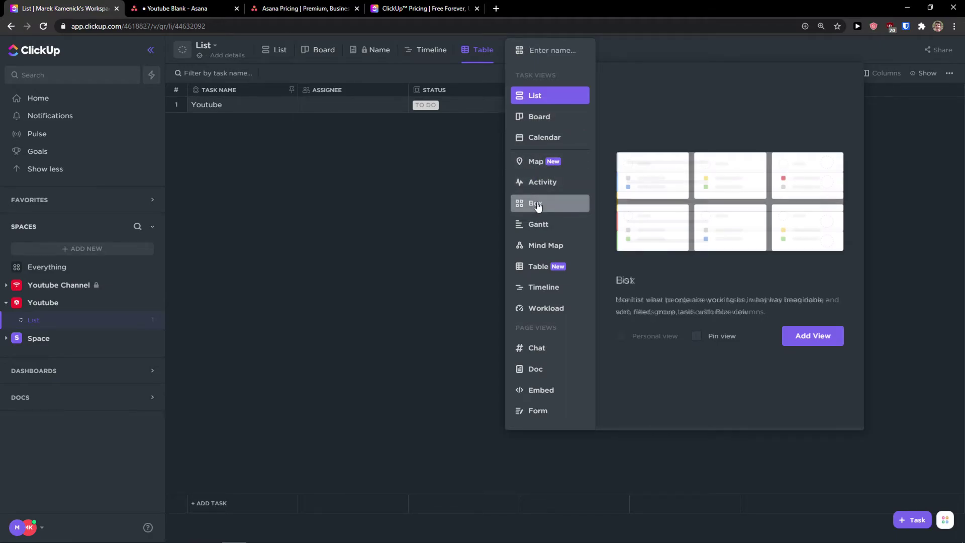
pyautogui.click(534, 224)
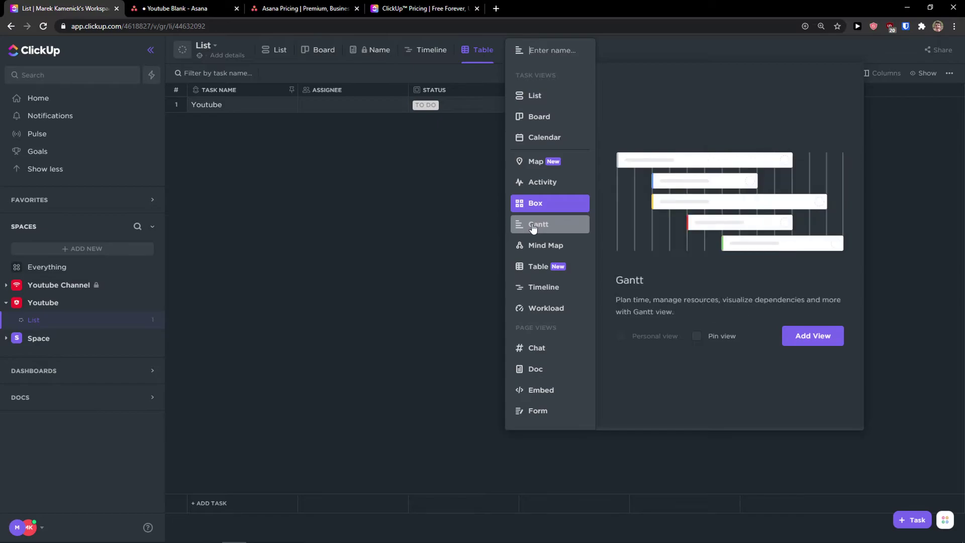
pyautogui.click(545, 248)
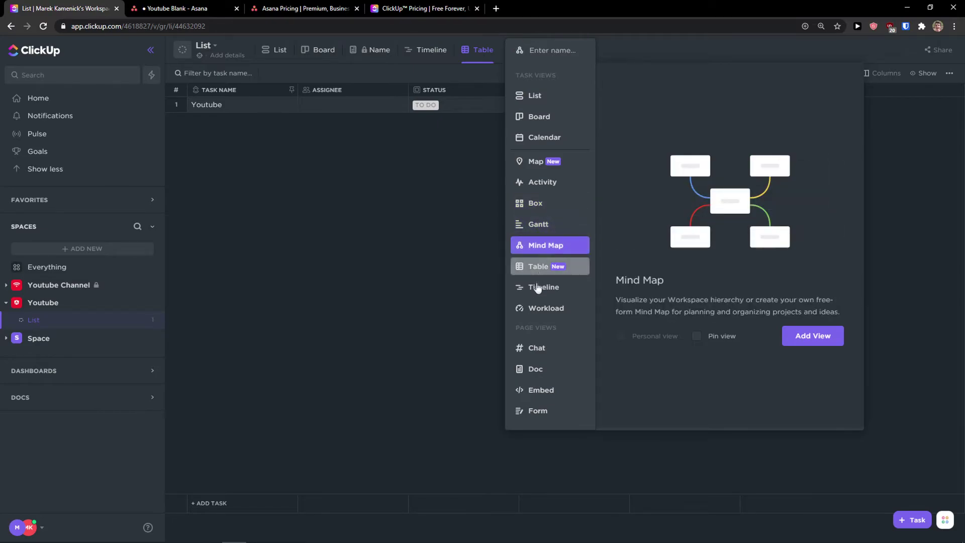
# Preview the Workload, Chat, Doc, Embed and Form views, then close the chooser without adding one.
pyautogui.click(538, 312)
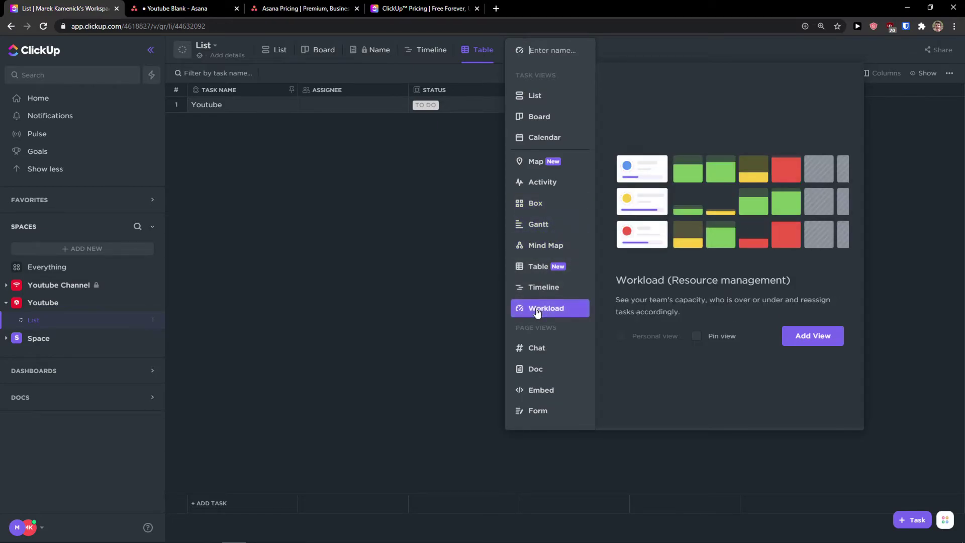
pyautogui.click(553, 350)
pyautogui.click(552, 375)
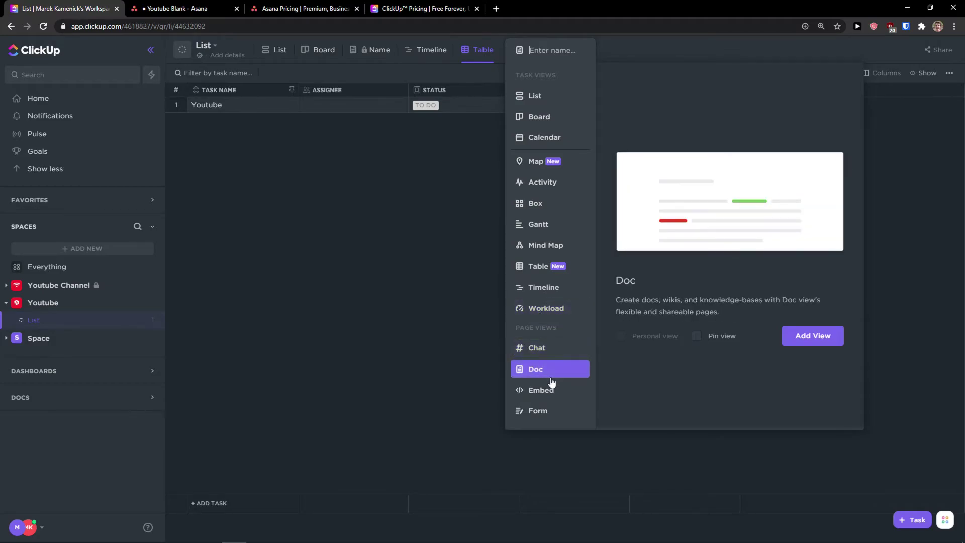
pyautogui.click(552, 392)
pyautogui.click(551, 414)
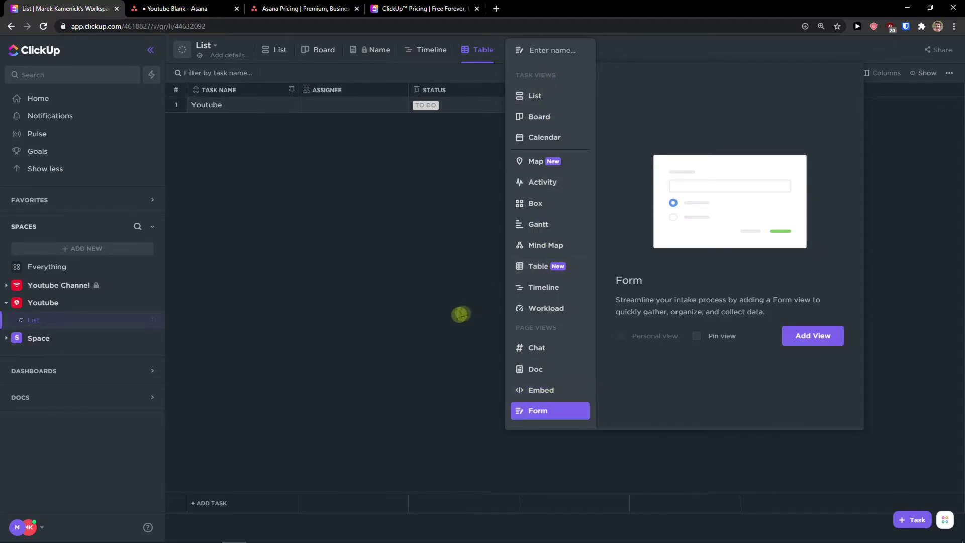
pyautogui.click(367, 356)
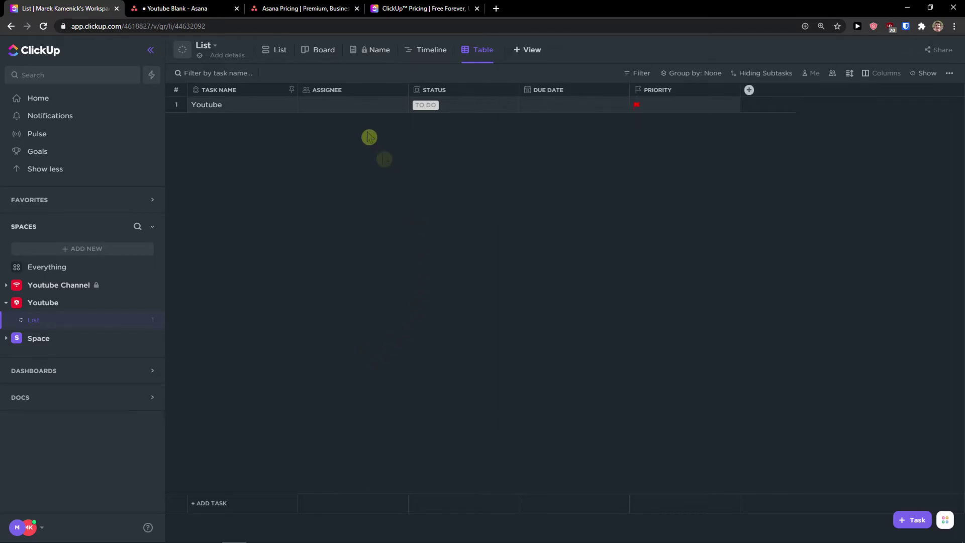
pyautogui.click(317, 50)
# On the Asana board, add sections named FINISH and PROGRESS.
pyautogui.click(153, 8)
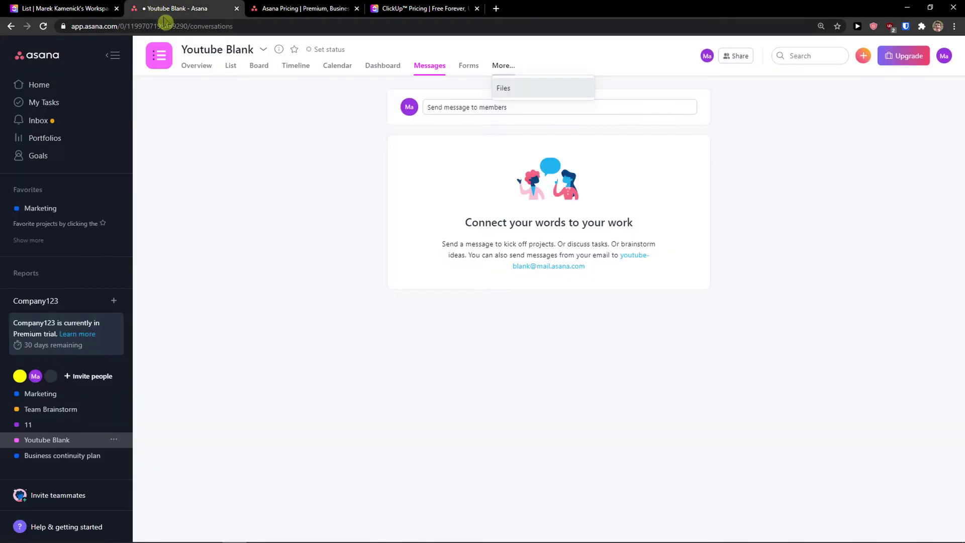
pyautogui.click(258, 69)
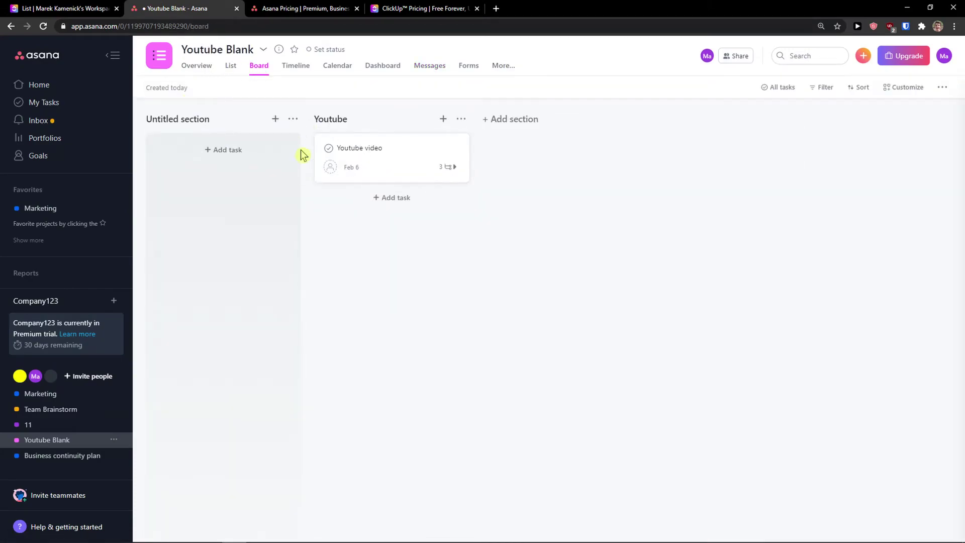
pyautogui.moveTo(344, 153); pyautogui.dragTo(390, 153)
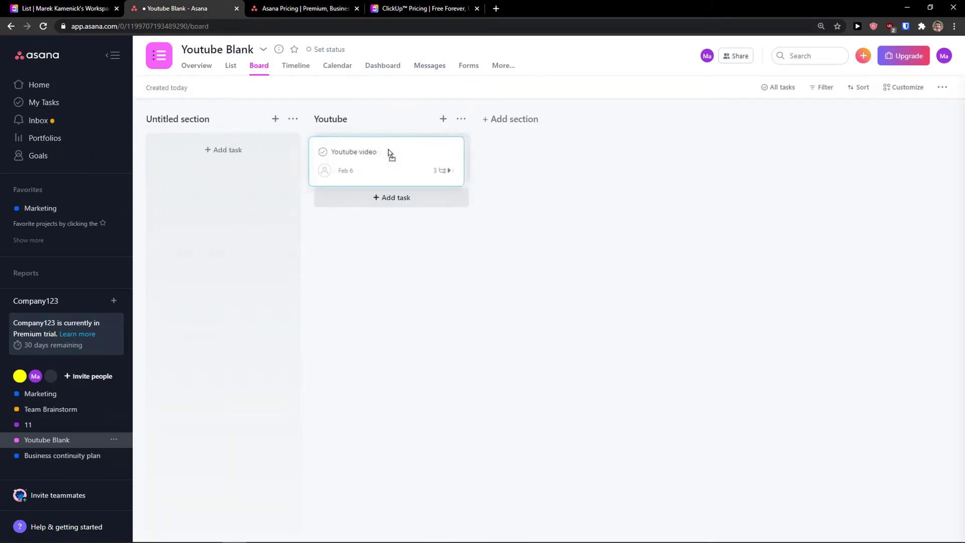
pyautogui.click(510, 119)
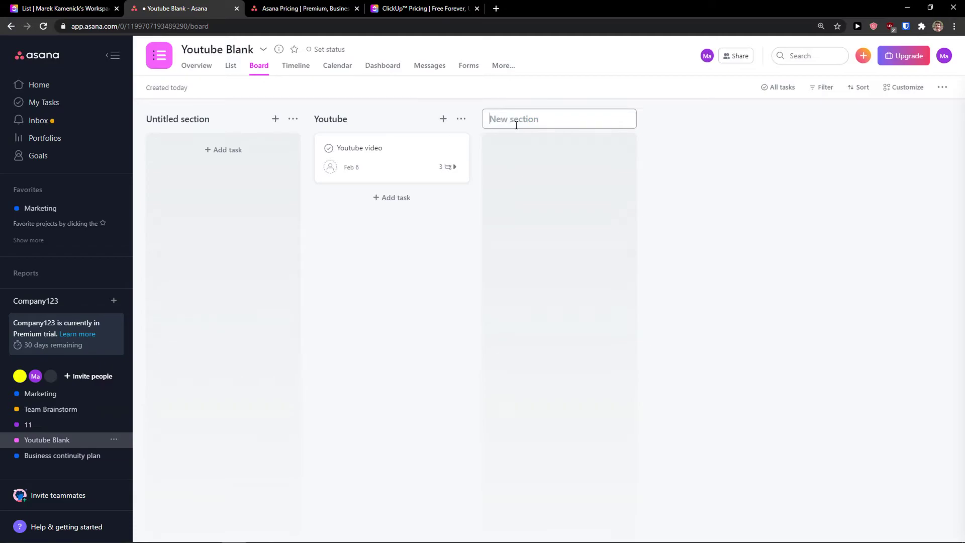
pyautogui.write('FINISH')
pyautogui.press('Return')
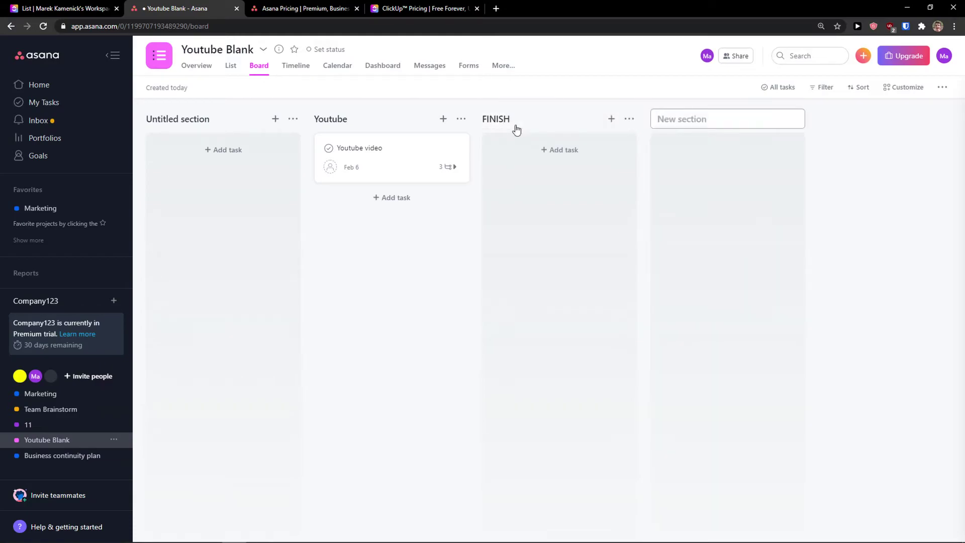
pyautogui.write('PROGRESS')
pyautogui.press('Return')
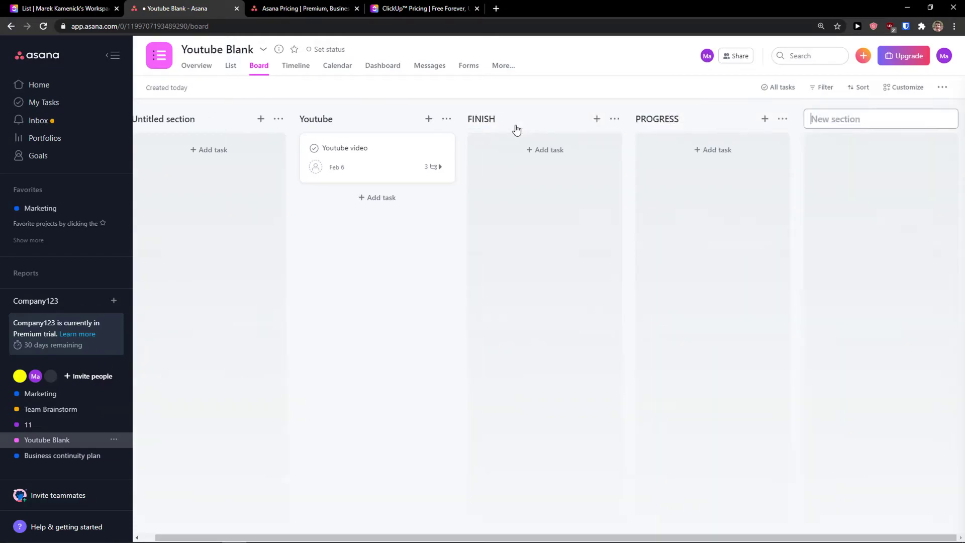
# Create a 'Youtube Video Yoga' task in the FINISH section and view its details.
pyautogui.moveTo(380, 170); pyautogui.dragTo(544, 170)
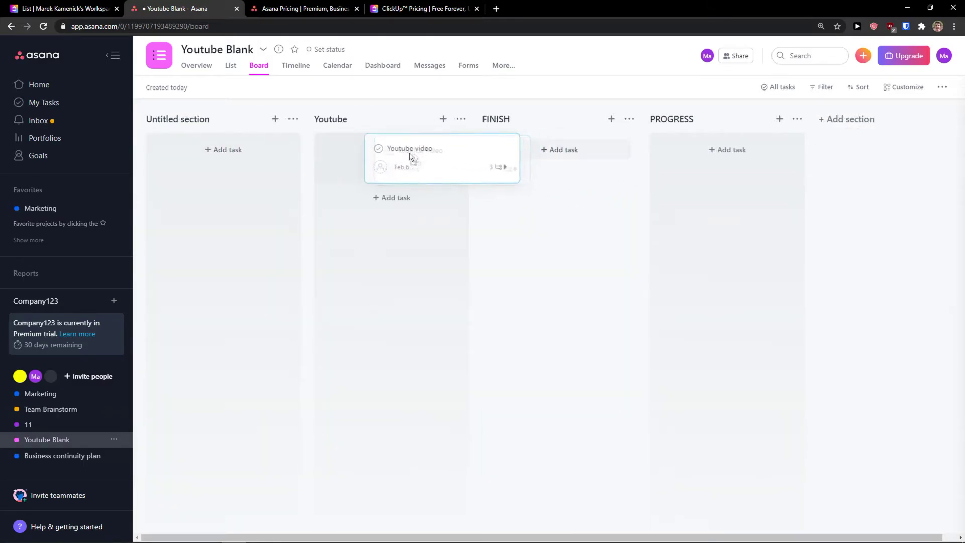
pyautogui.moveTo(413, 157); pyautogui.dragTo(415, 158)
pyautogui.click(557, 149)
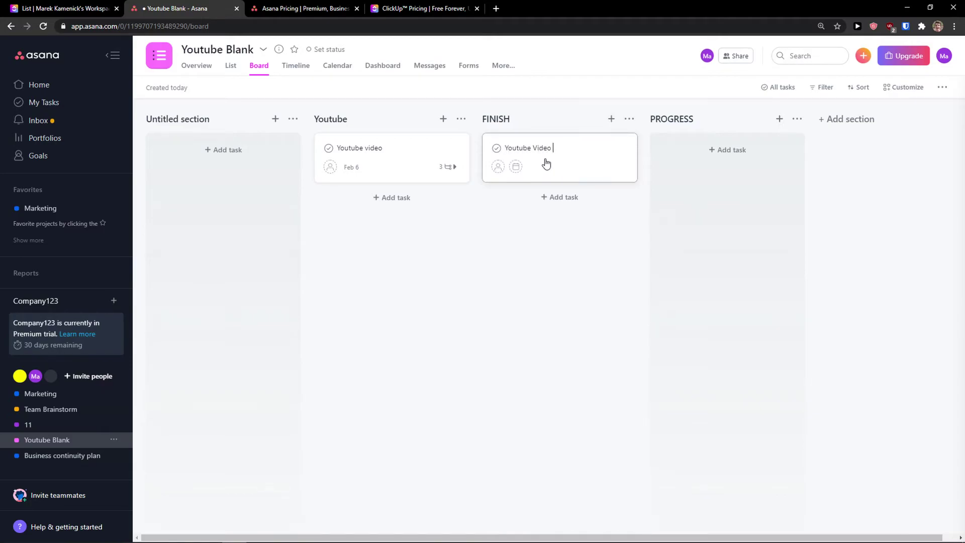
pyautogui.press('Return')
pyautogui.click(455, 272)
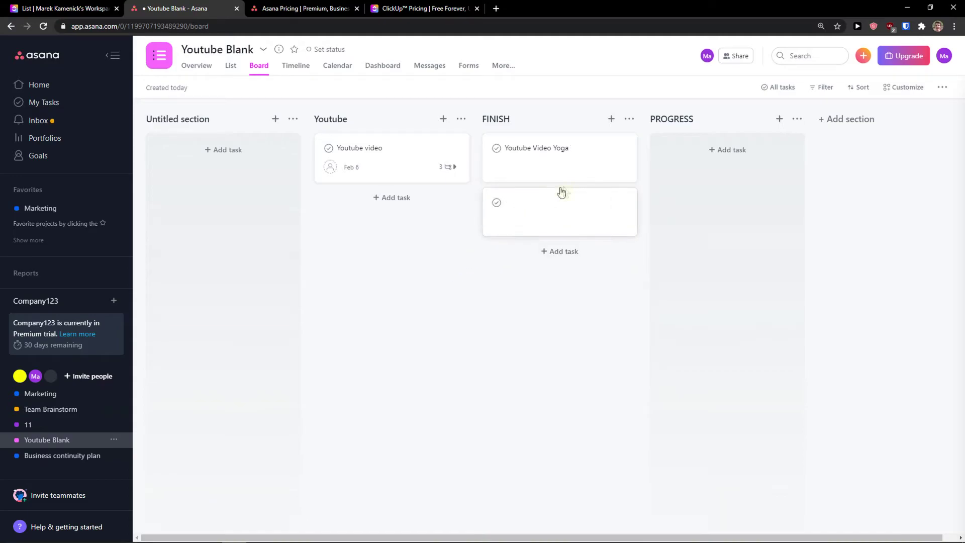
pyautogui.click(577, 171)
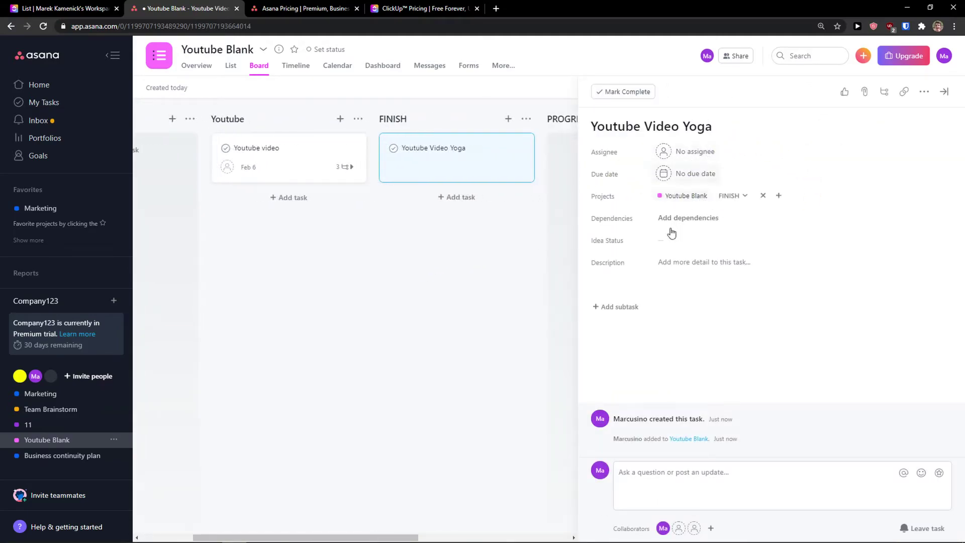
pyautogui.click(456, 230)
# Create a 'Youtube Video2' task under TO DO on the ClickUp board and drag it to PROGRESS.
pyautogui.click(66, 8)
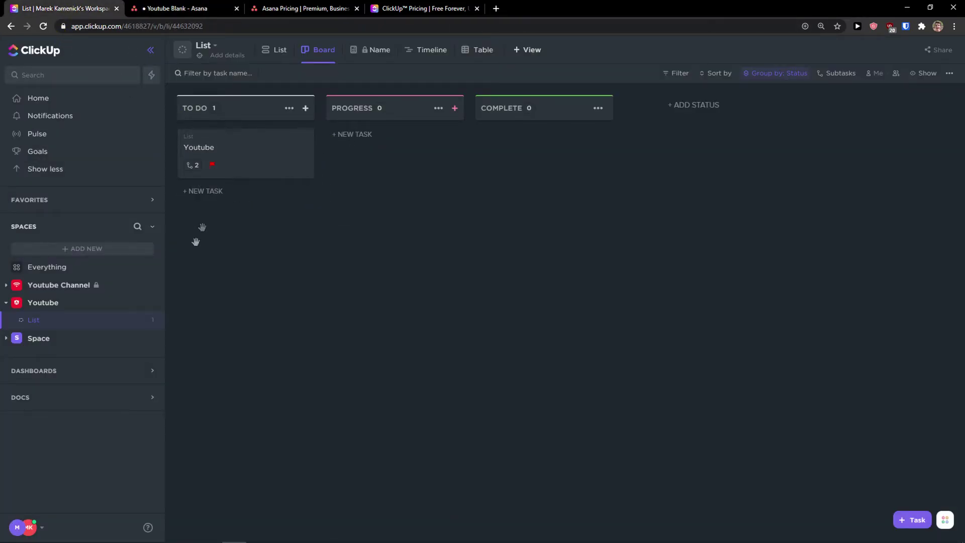
pyautogui.click(206, 192)
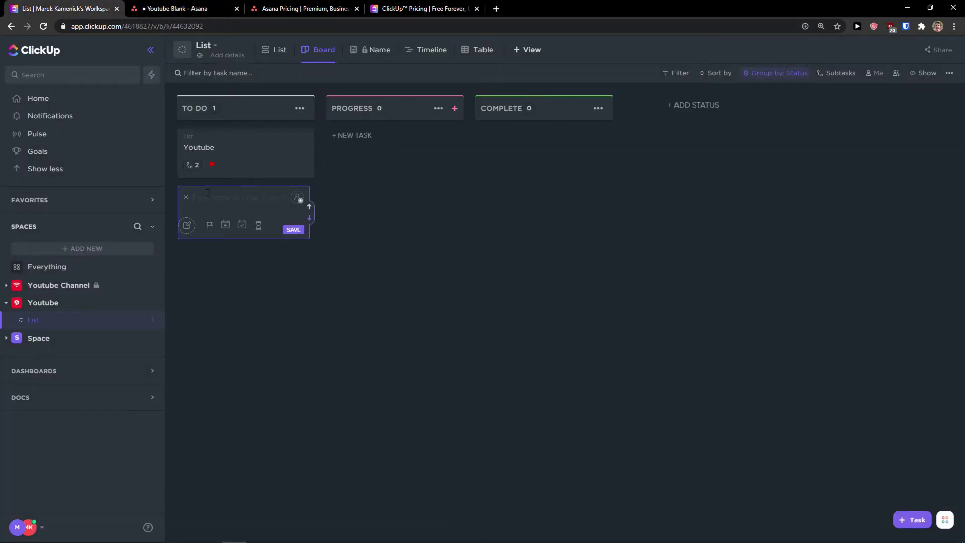
pyautogui.write('Youtube Video2')
pyautogui.press('Return')
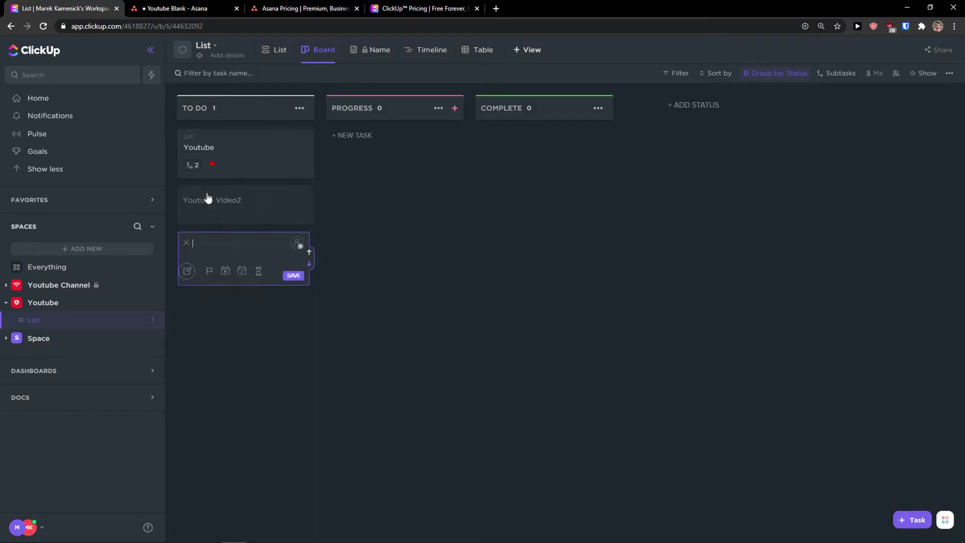
pyautogui.moveTo(206, 197); pyautogui.dragTo(397, 147)
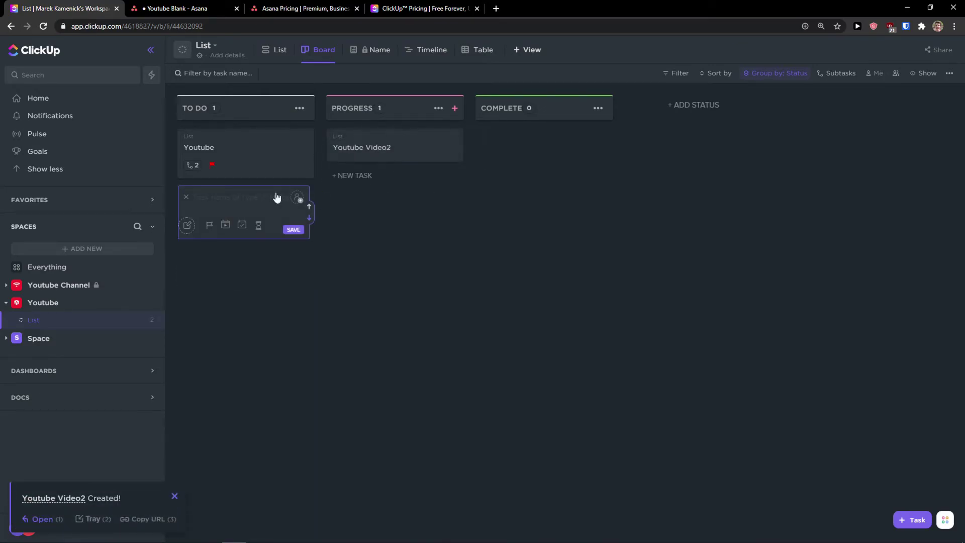
pyautogui.click(405, 158)
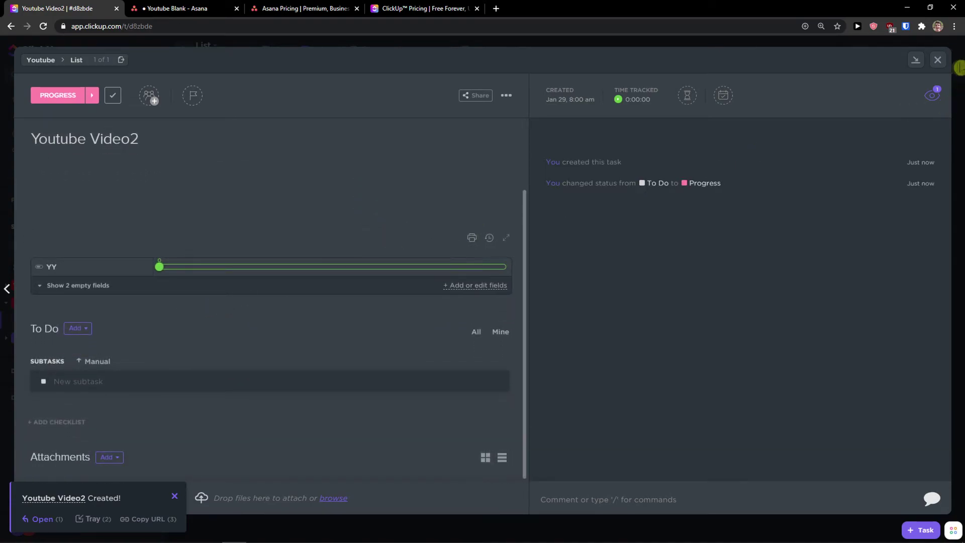
pyautogui.click(938, 59)
# View the Asana Youtube Blank project as a calendar, scrolling between months.
pyautogui.click(216, 8)
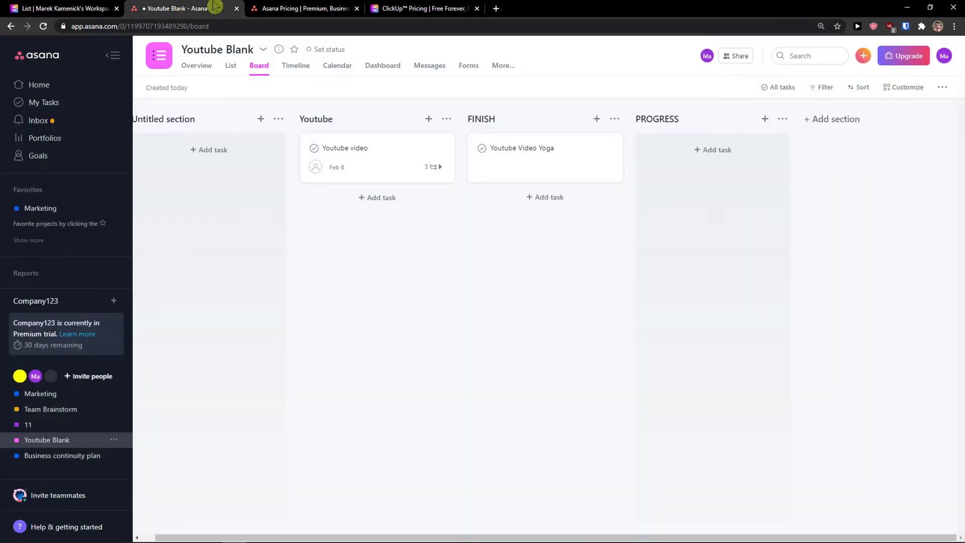
pyautogui.click(325, 72)
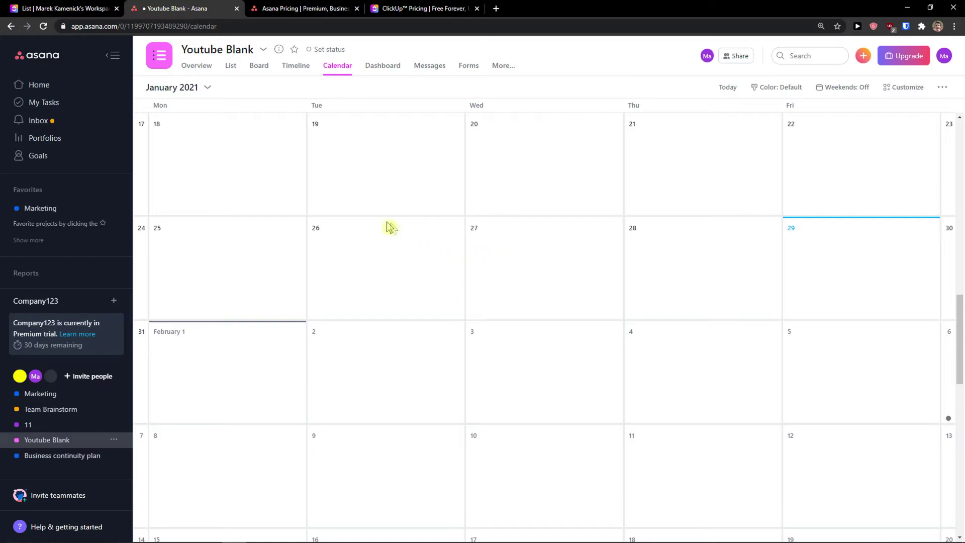
pyautogui.scroll(3, 344, 151)
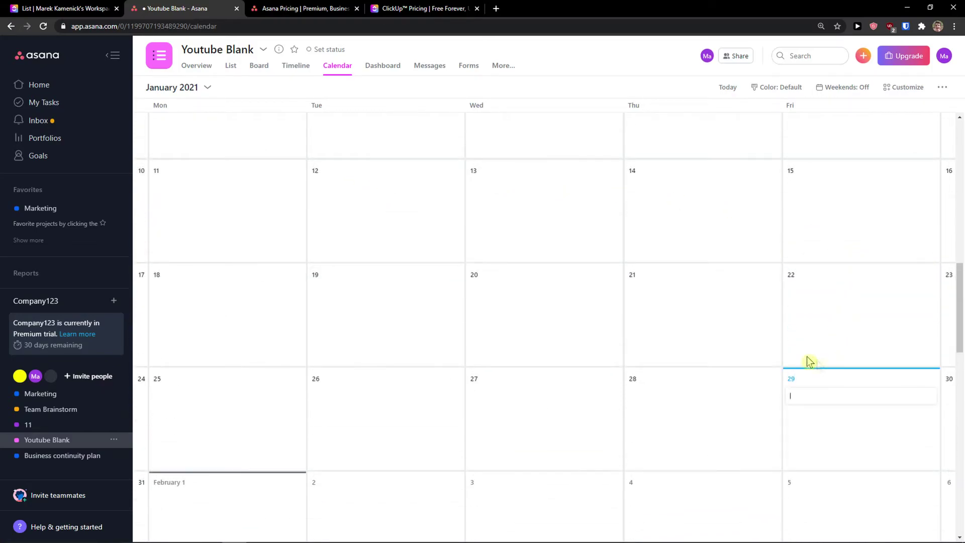
pyautogui.scroll(5, 805, 360)
pyautogui.scroll(-10, 759, 189)
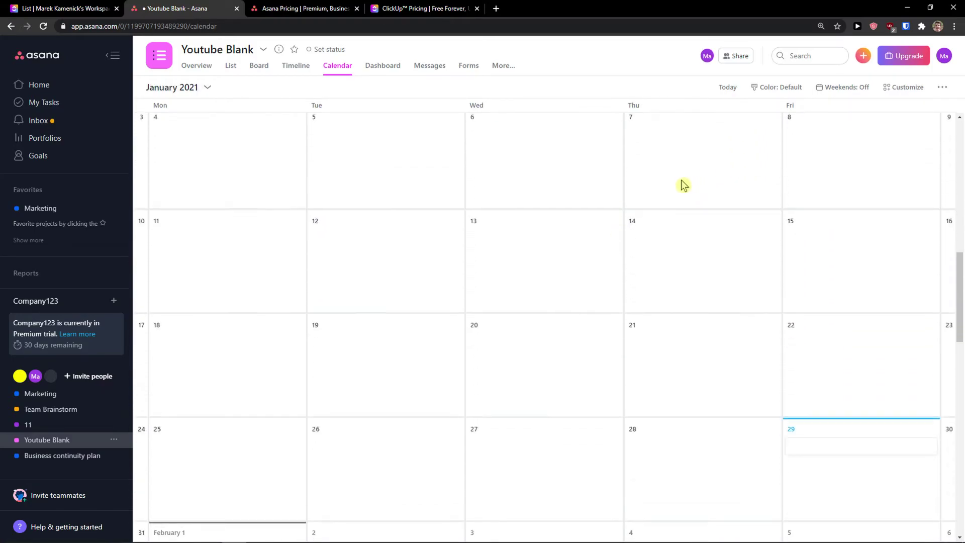
pyautogui.scroll(-20, 345, 244)
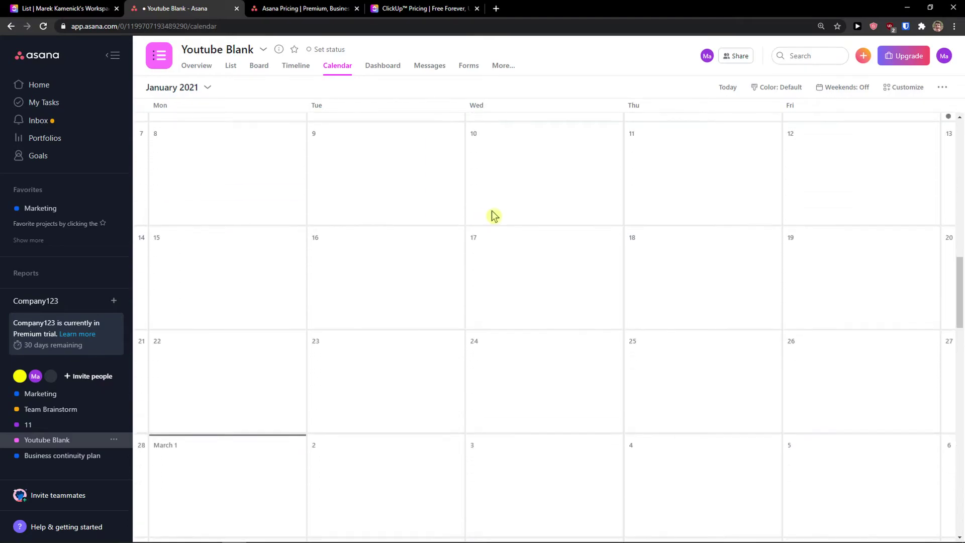
pyautogui.scroll(20, 491, 209)
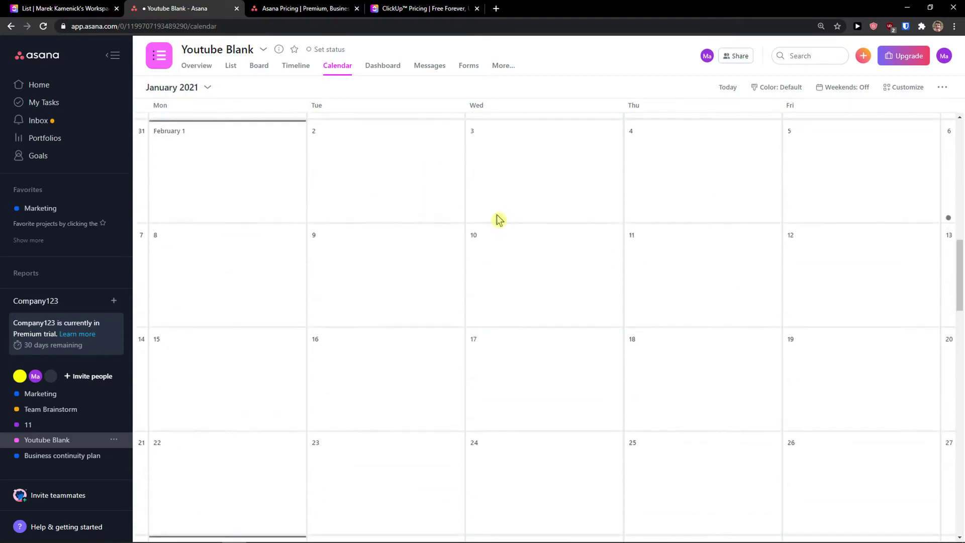
# Open the Asana project dashboard of task counts and its additional views, then return to ClickUp.
pyautogui.click(380, 76)
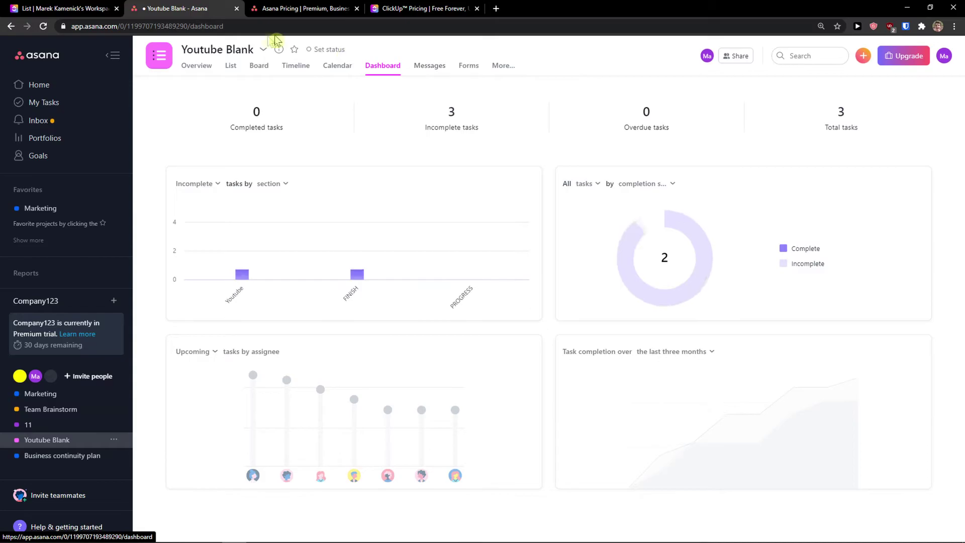
pyautogui.hotkey('ctrl', 'shift', 'Tab')
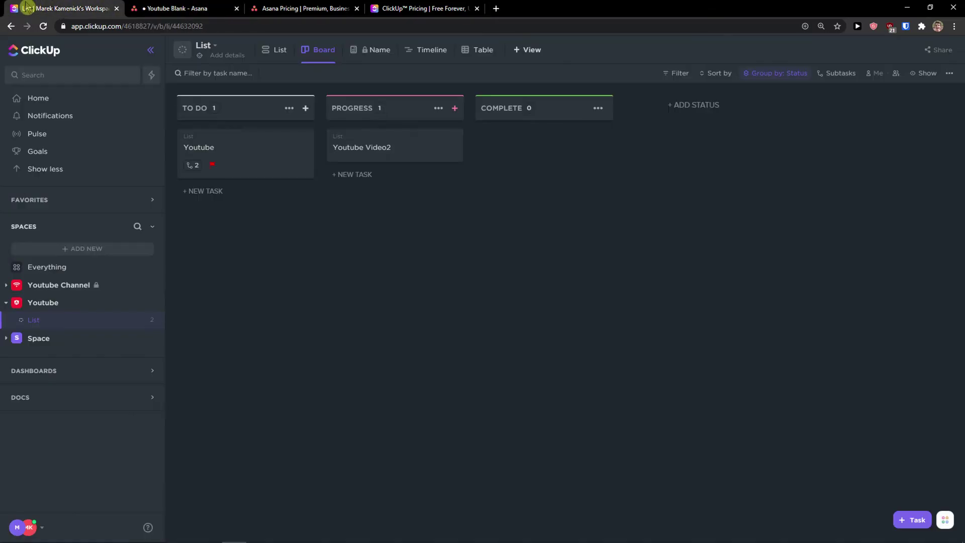
pyautogui.click(177, 8)
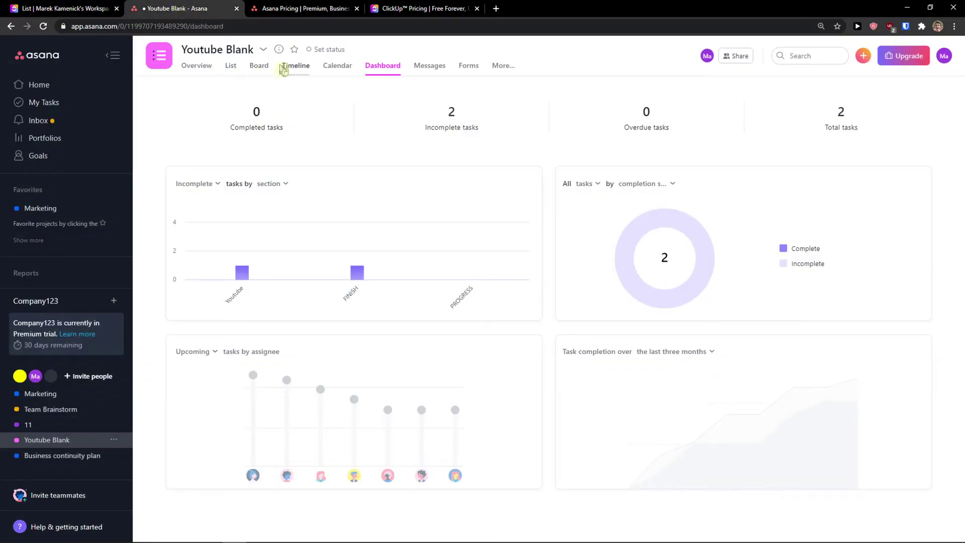
pyautogui.click(502, 66)
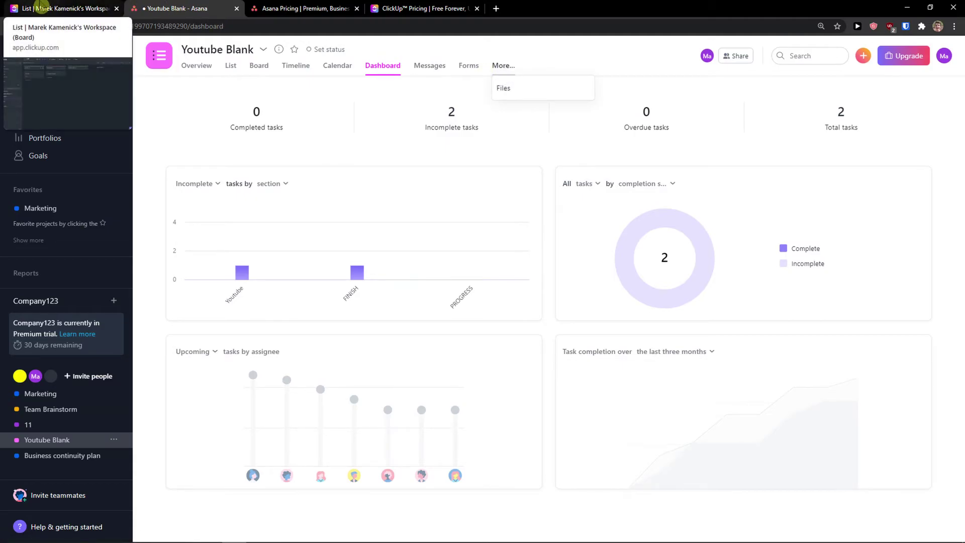
pyautogui.click(59, 6)
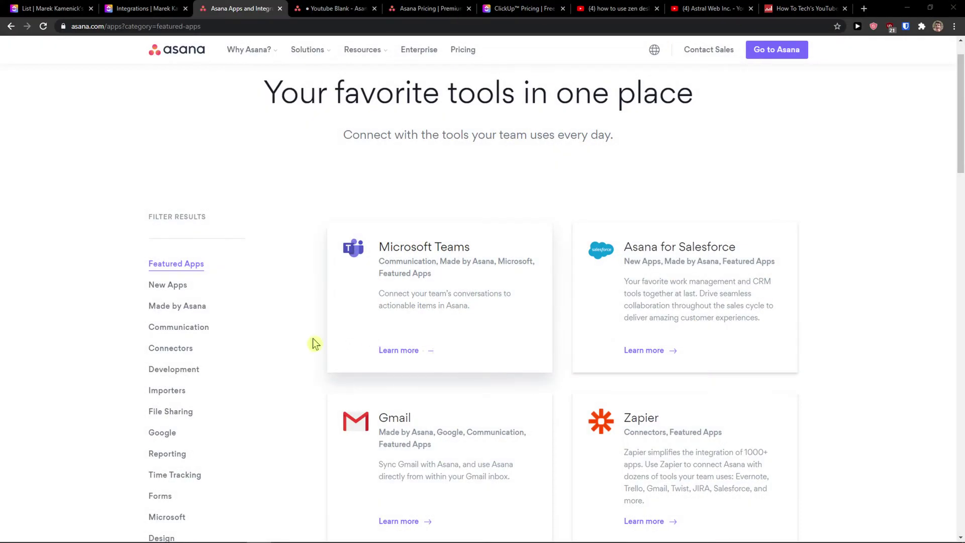
# Filter Asana's apps directory by Importers, File Sharing, then Google, and switch to ClickUp.
pyautogui.scroll(-1, 302, 345)
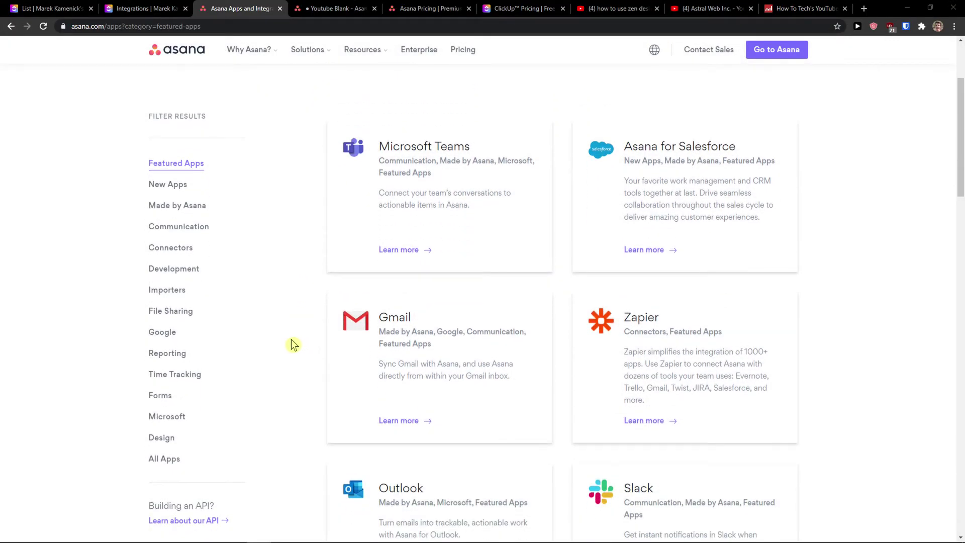
pyautogui.click(161, 292)
pyautogui.click(190, 259)
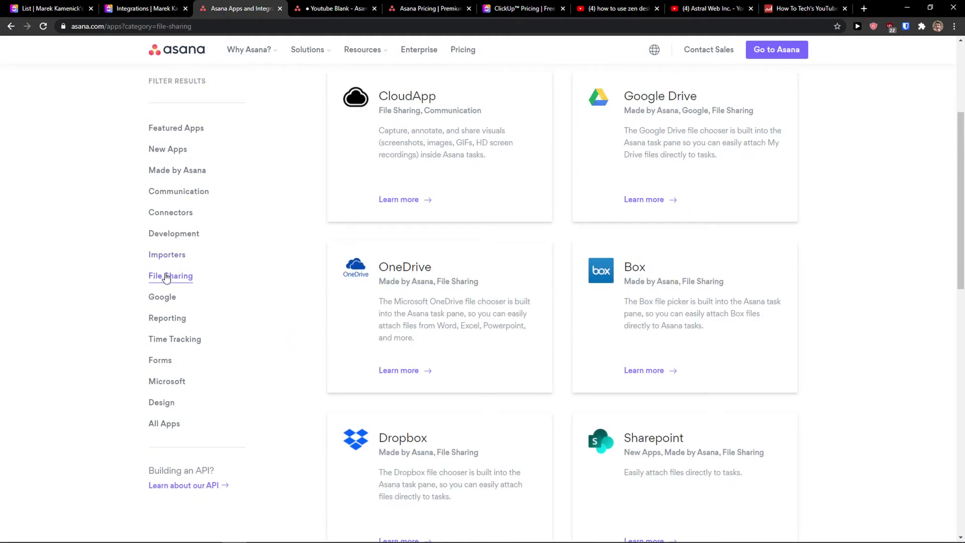
pyautogui.click(172, 298)
pyautogui.scroll(-12, 334, 322)
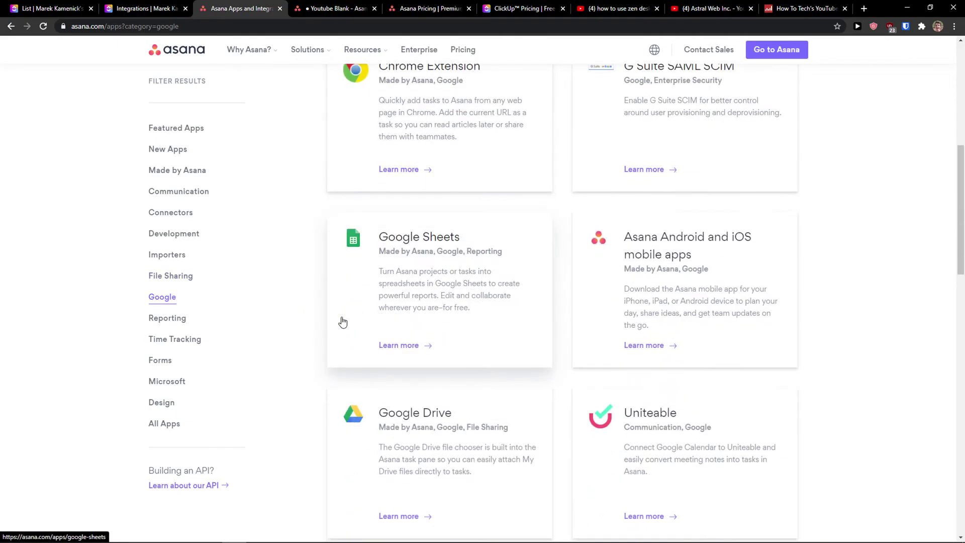
pyautogui.hotkey('ctrl', 'shift', 'Tab')
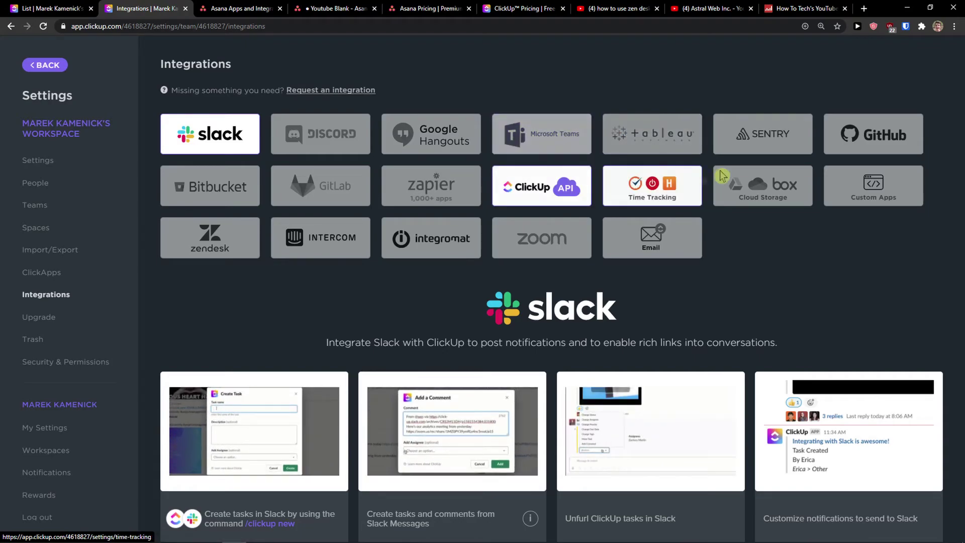
# Preview the Cloud Storage and Time Tracking integrations, then open Zapier and scroll its zap templates.
pyautogui.click(744, 203)
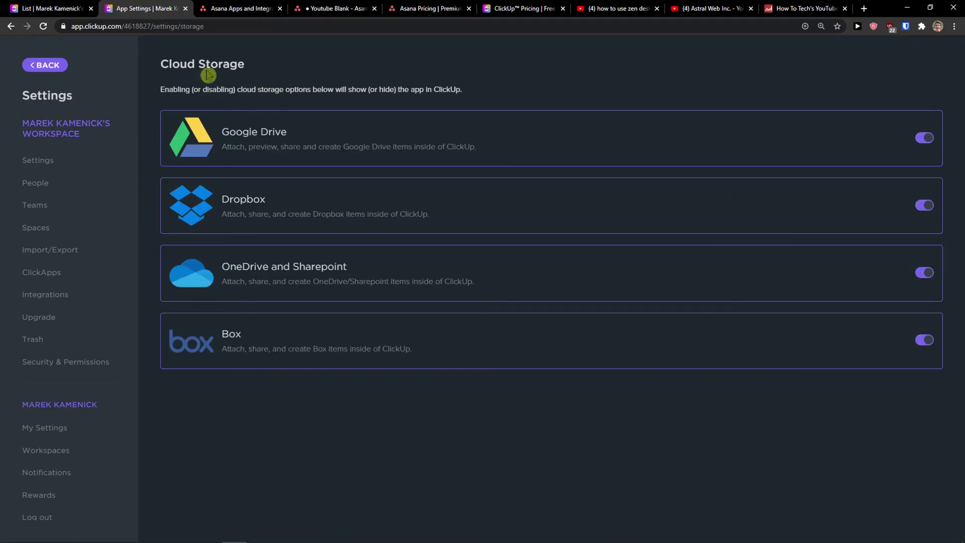
pyautogui.click(51, 296)
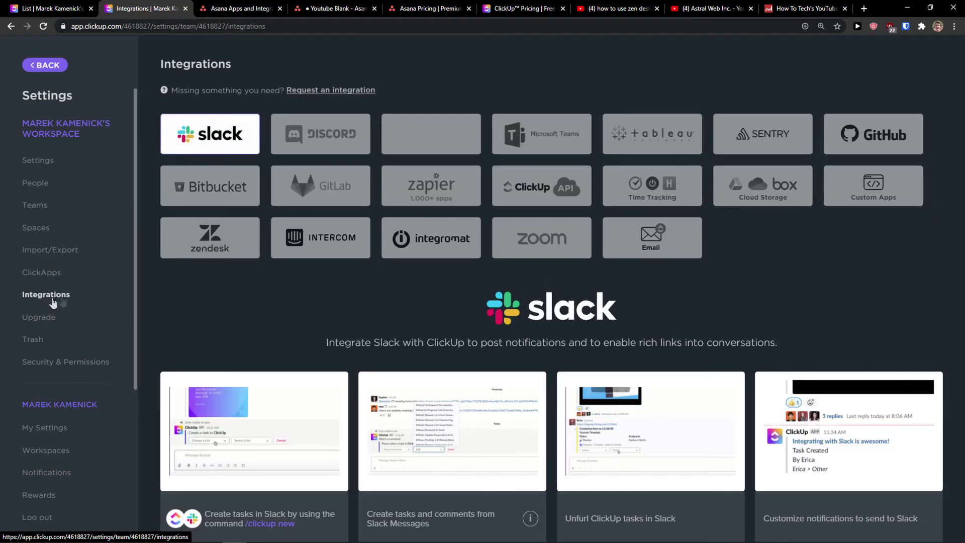
pyautogui.click(652, 186)
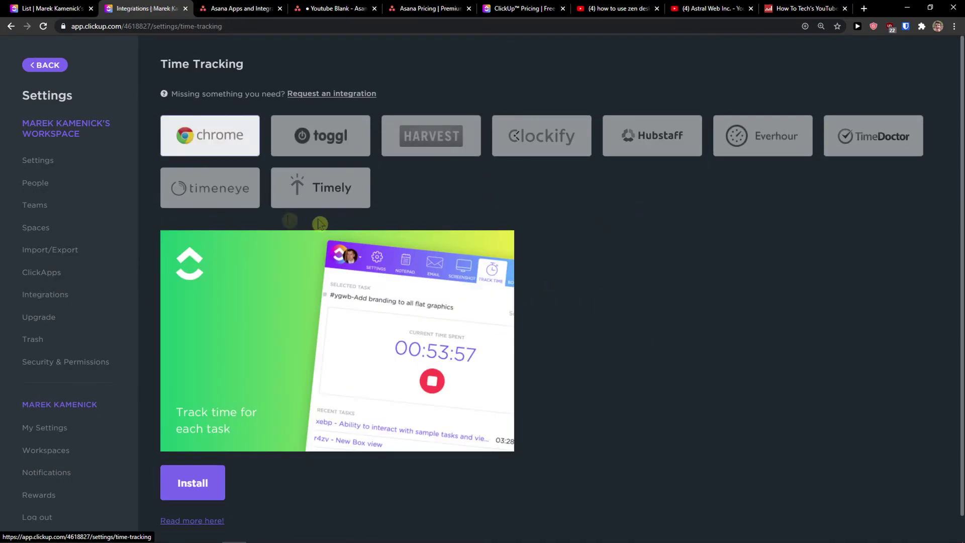
pyautogui.click(46, 298)
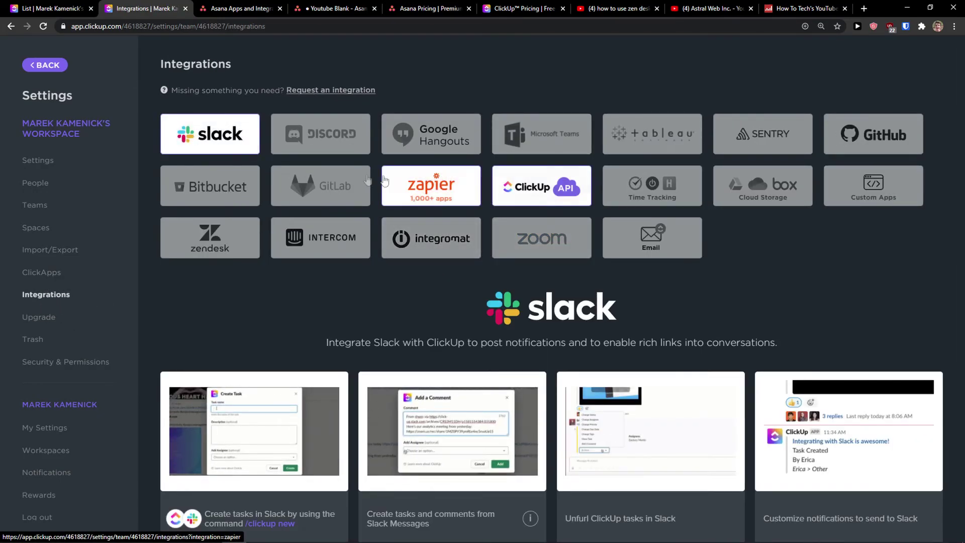
pyautogui.click(391, 196)
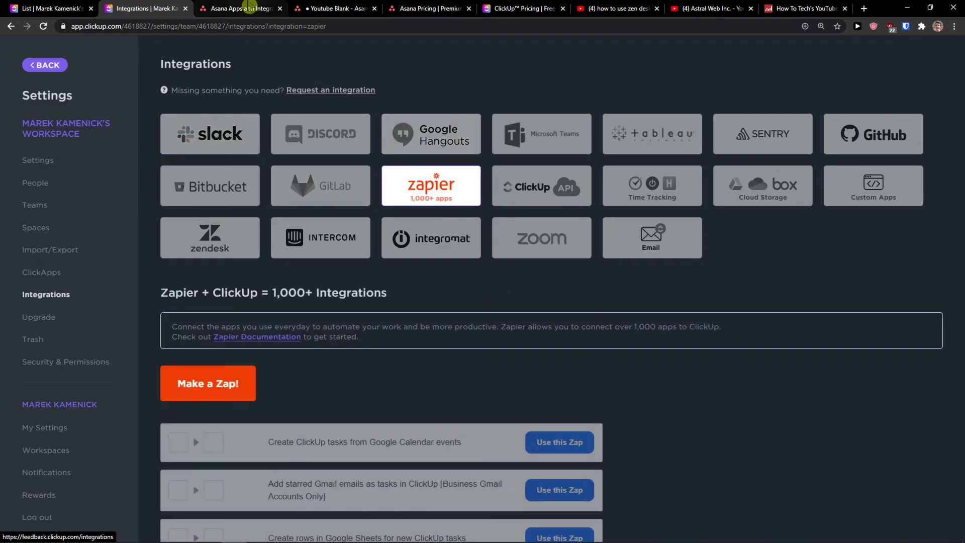
pyautogui.scroll(-10, 394, 311)
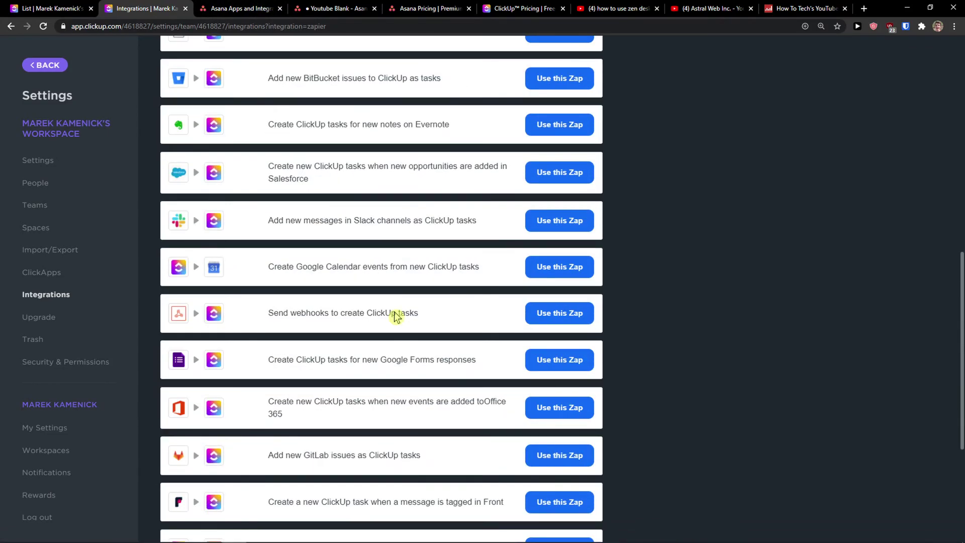
pyautogui.scroll(3, 382, 302)
# Filter the Asana apps directory to Development, then Made by Asana, and scroll through the cards.
pyautogui.click(228, 8)
pyautogui.scroll(10, 279, 246)
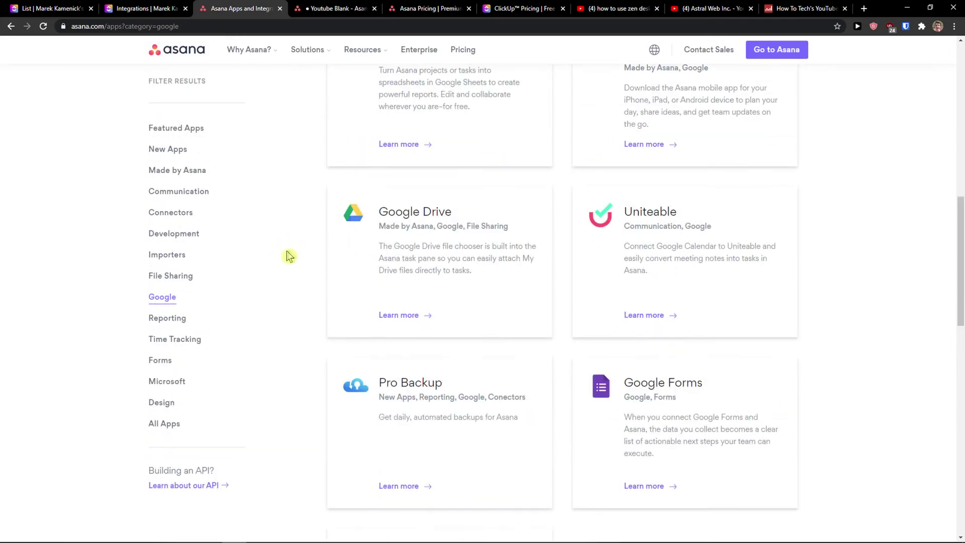
pyautogui.click(194, 234)
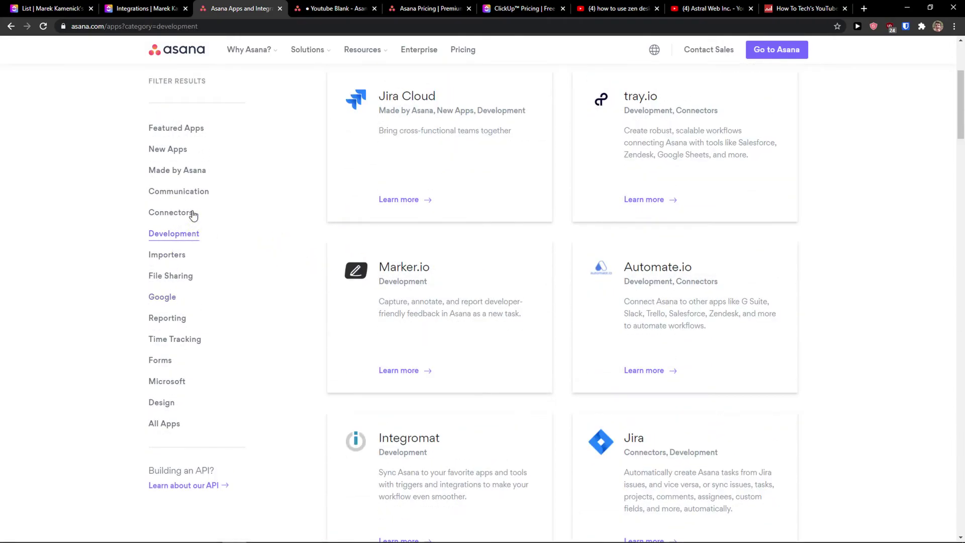
pyautogui.scroll(2, 174, 216)
pyautogui.click(178, 256)
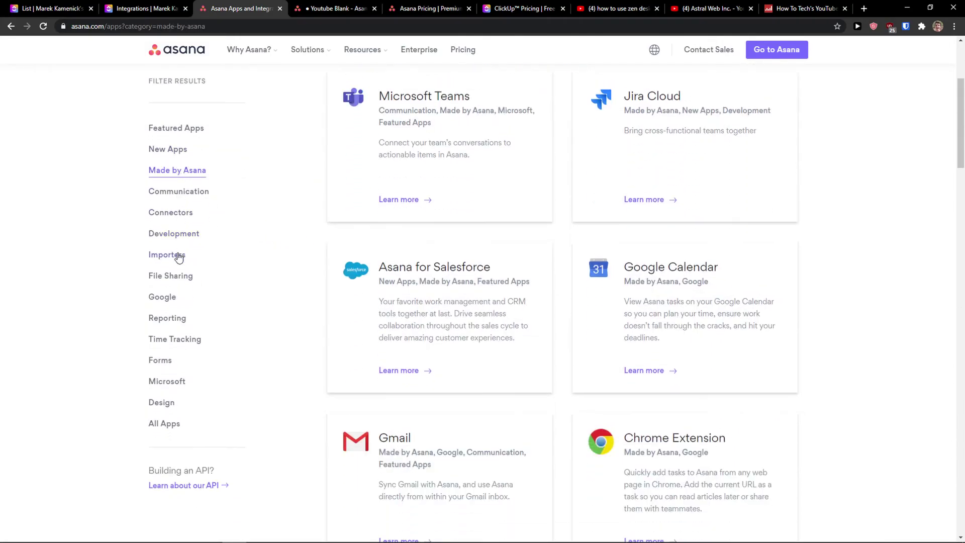
pyautogui.scroll(-15, 392, 304)
pyautogui.scroll(-15, 352, 302)
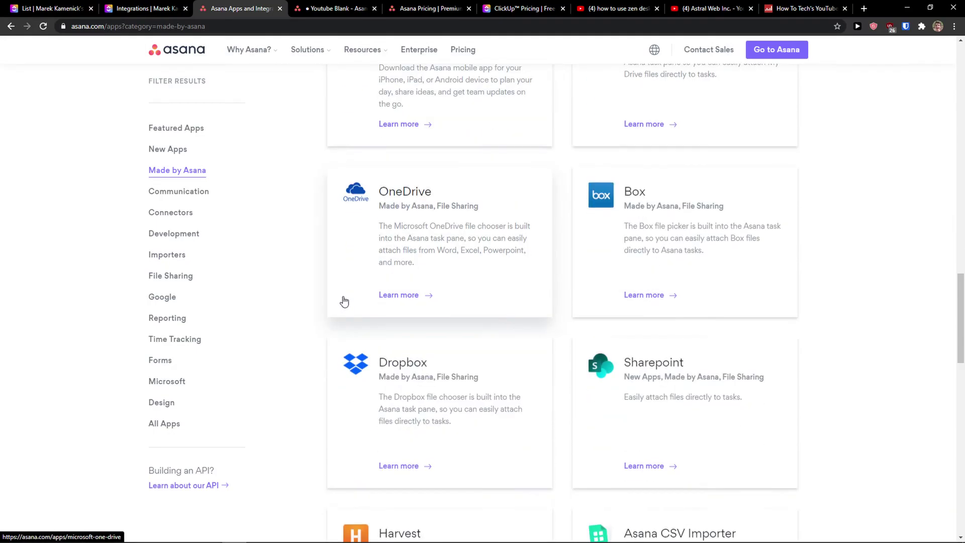
pyautogui.scroll(4, 295, 317)
pyautogui.scroll(20, 297, 317)
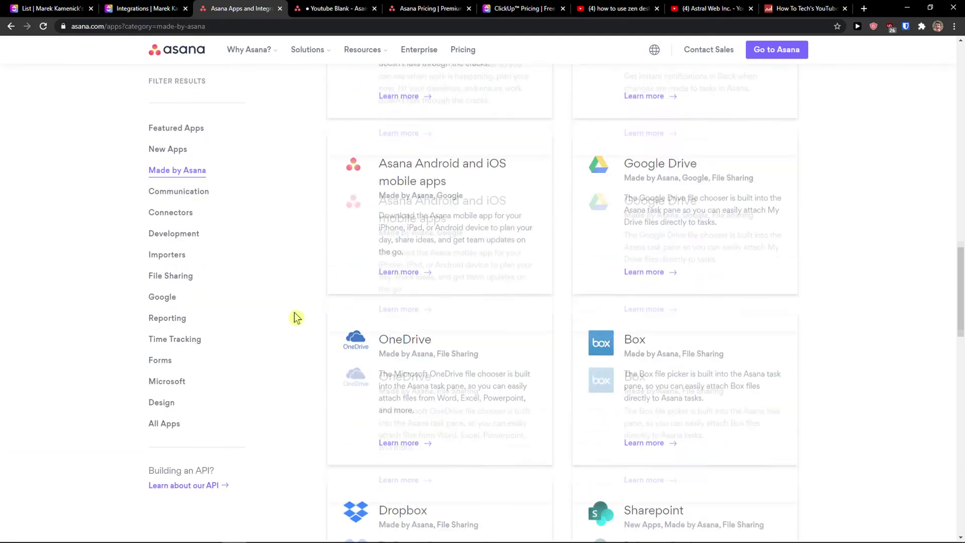
pyautogui.scroll(1, 296, 320)
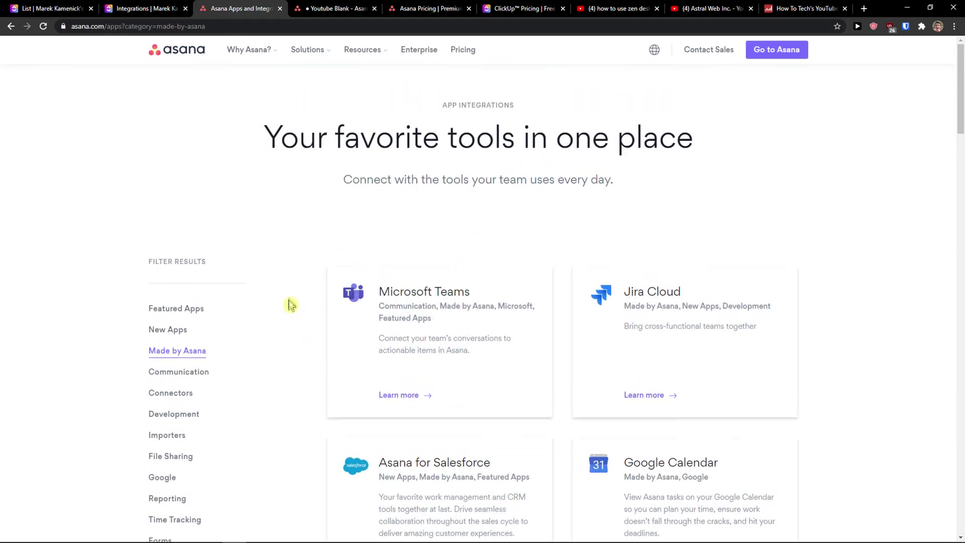
pyautogui.scroll(-1, 284, 297)
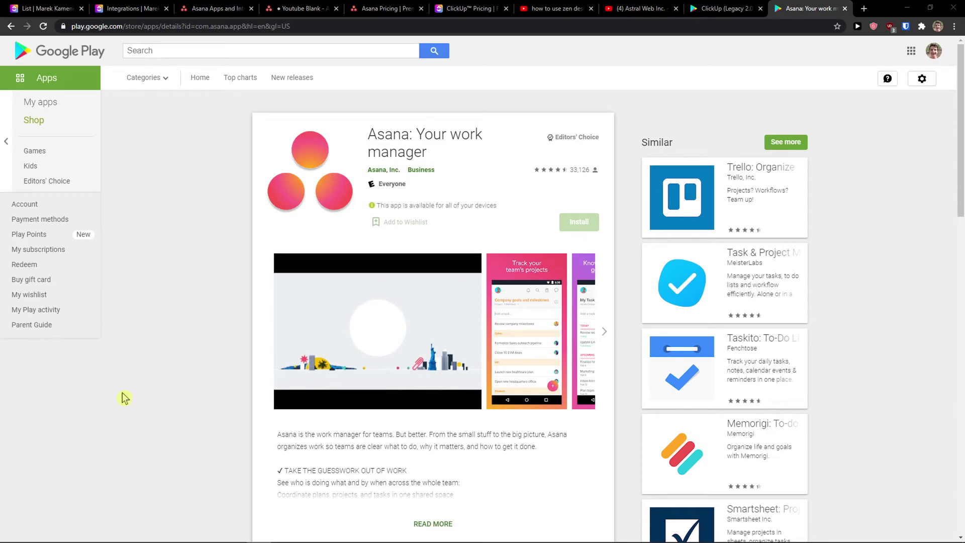
# Look over the ClickUp (Legacy 2.0) app listing on Google Play.
pyautogui.scroll(-6, 234, 309)
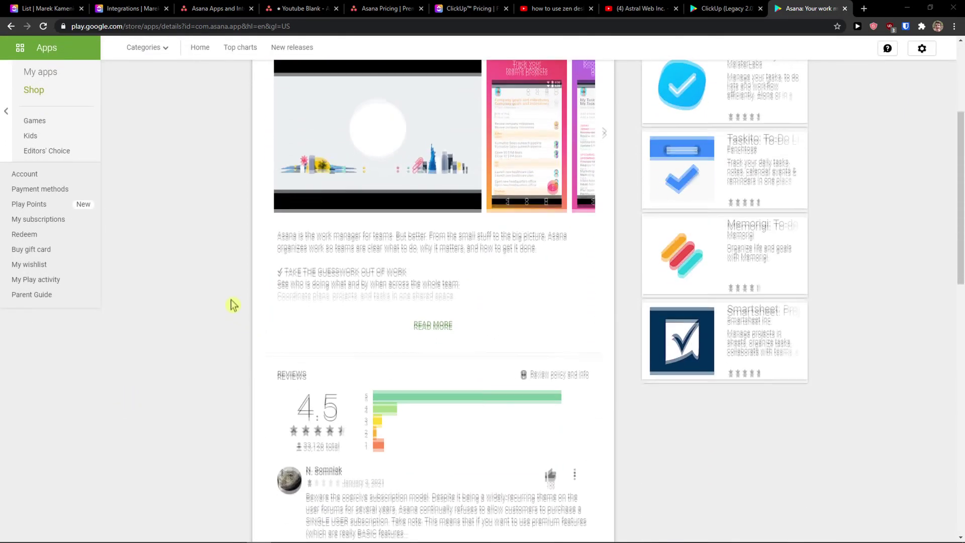
pyautogui.click(704, 10)
pyautogui.scroll(-7, 249, 209)
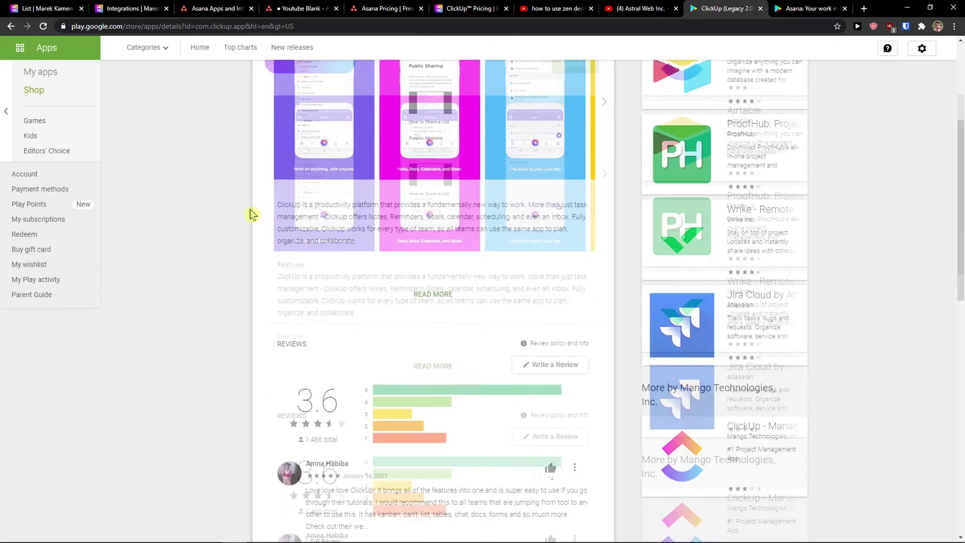
pyautogui.scroll(6, 245, 209)
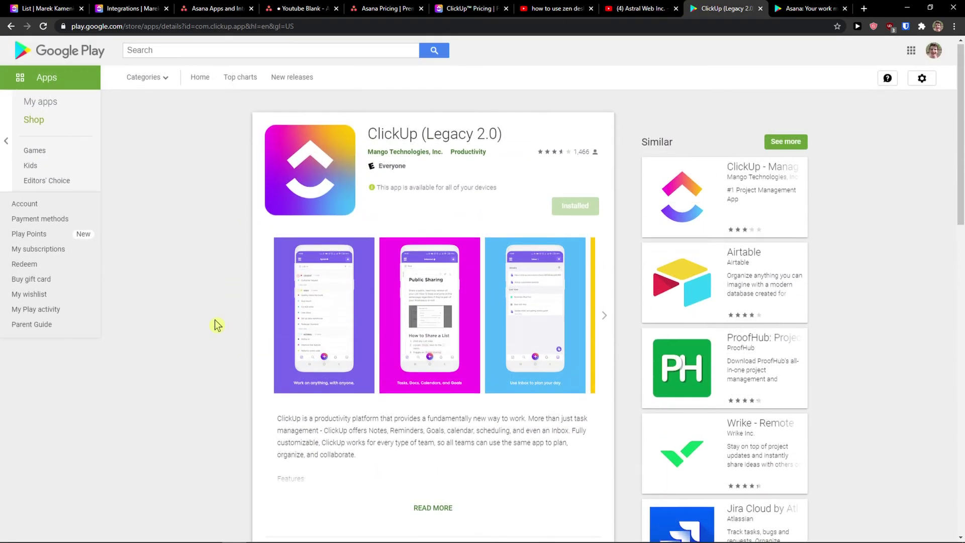
pyautogui.scroll(-5, 237, 341)
pyautogui.scroll(4, 242, 349)
pyautogui.scroll(3, 259, 88)
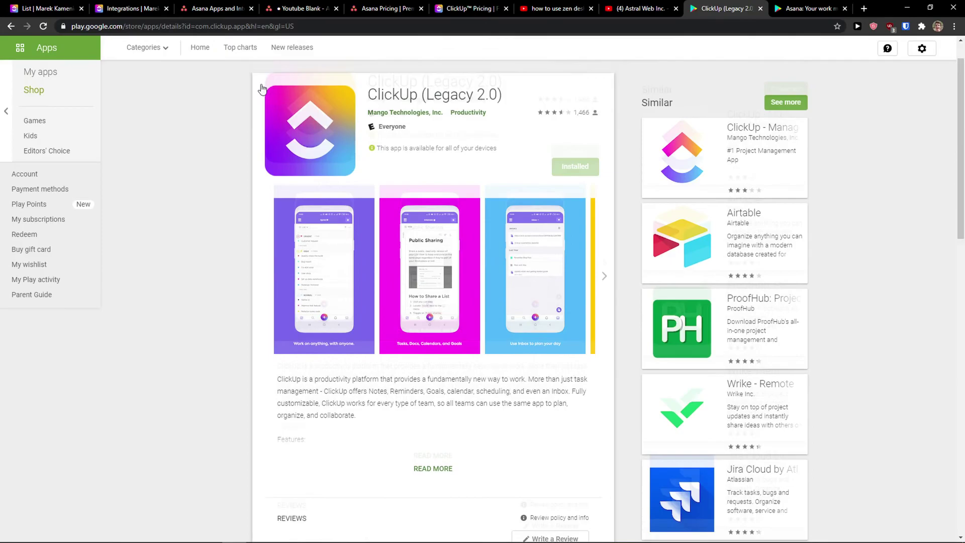
# Search Google Play for 'clickup' and open the ClickUp - Manage Teams & Tasks listing.
pyautogui.write('lickup')
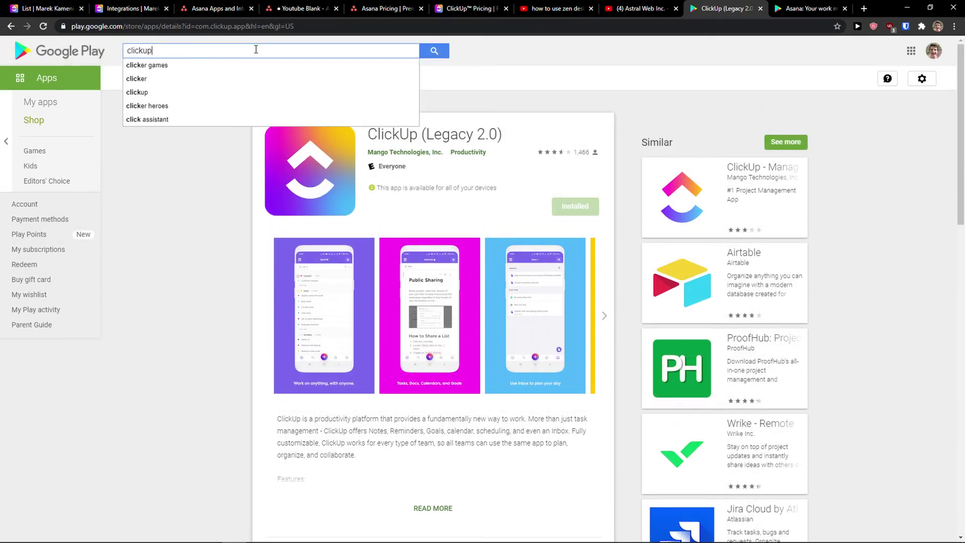
pyautogui.press('Return')
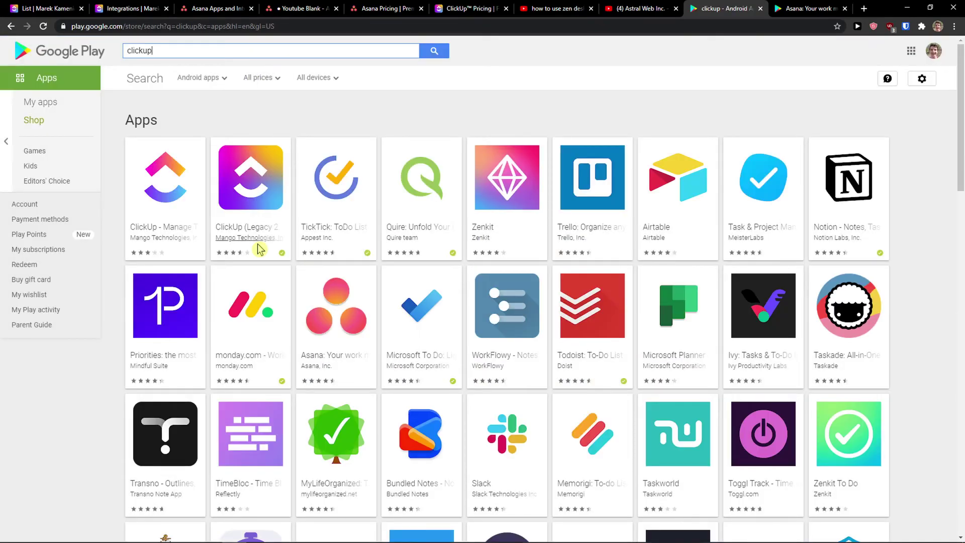
pyautogui.click(182, 230)
pyautogui.scroll(-5, 435, 242)
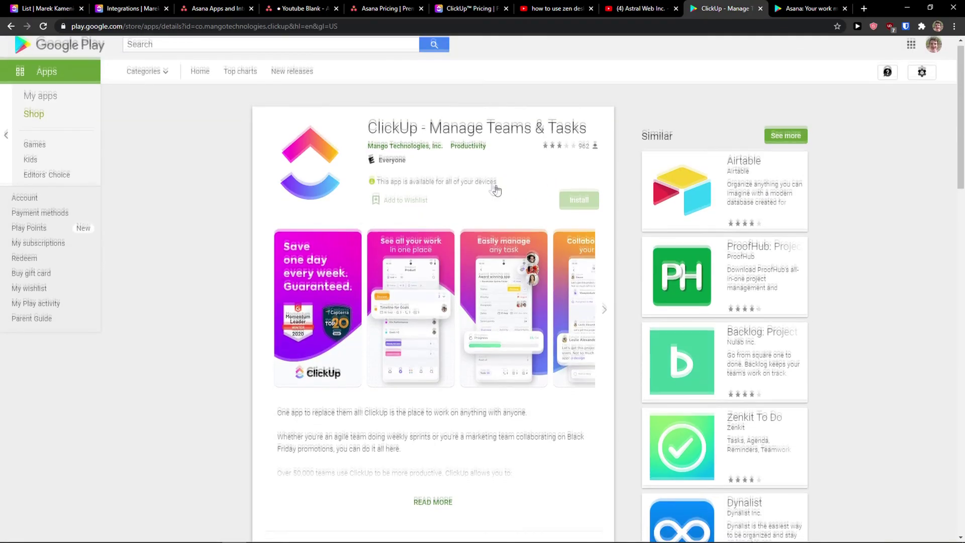
pyautogui.scroll(5, 398, 302)
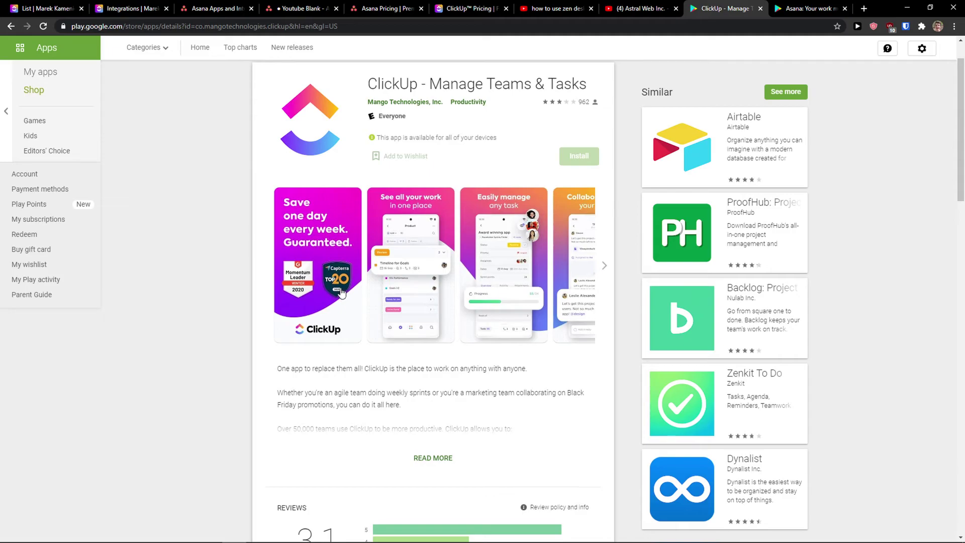
pyautogui.click(800, 9)
# Scroll through the Asana: Your work manager listing's user reviews and back up.
pyautogui.scroll(5, 478, 196)
pyautogui.scroll(-5, 586, 308)
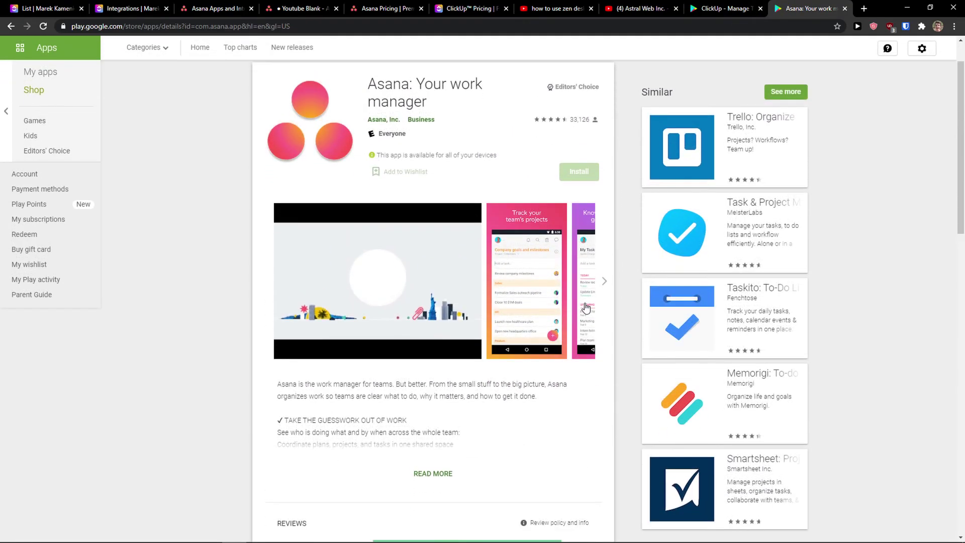
pyautogui.scroll(-4, 583, 307)
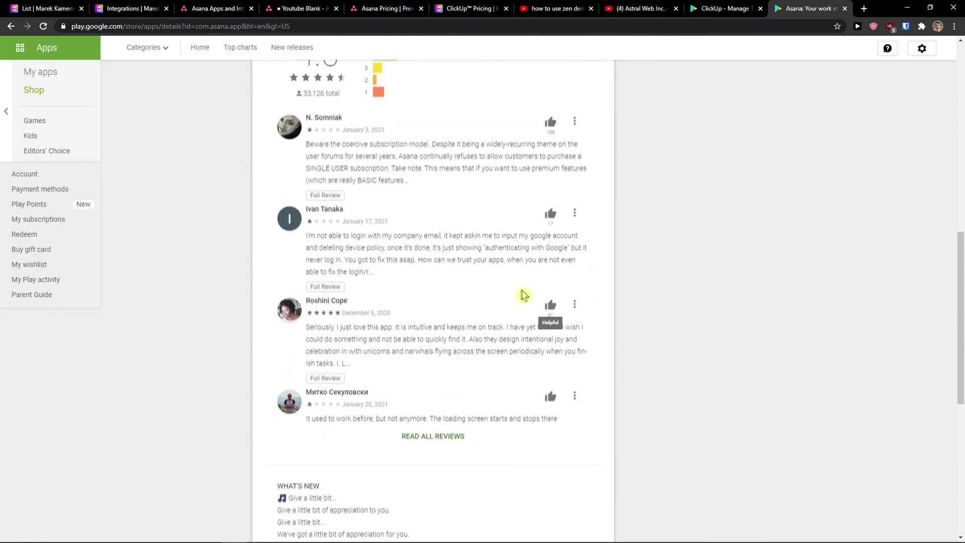
pyautogui.scroll(7, 521, 292)
pyautogui.scroll(3, 519, 285)
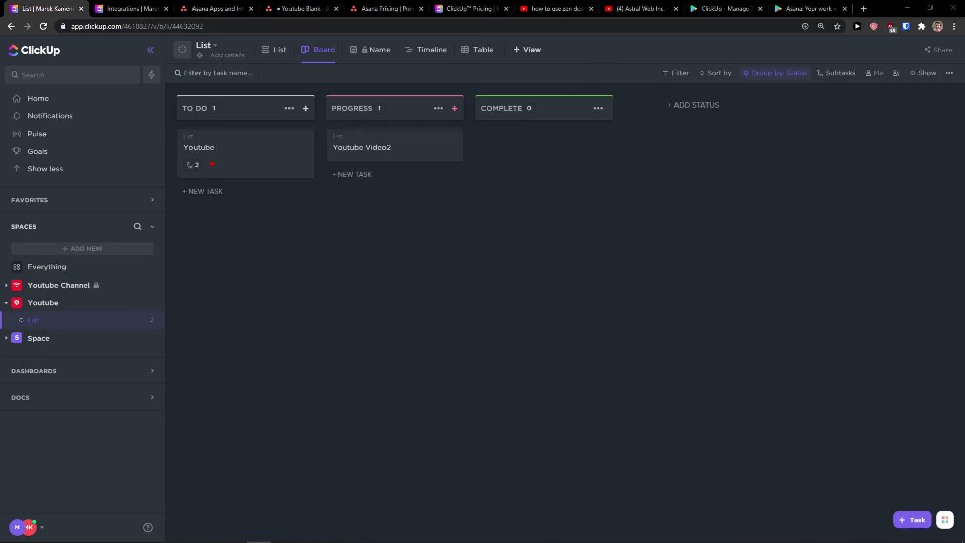
pyautogui.click(217, 9)
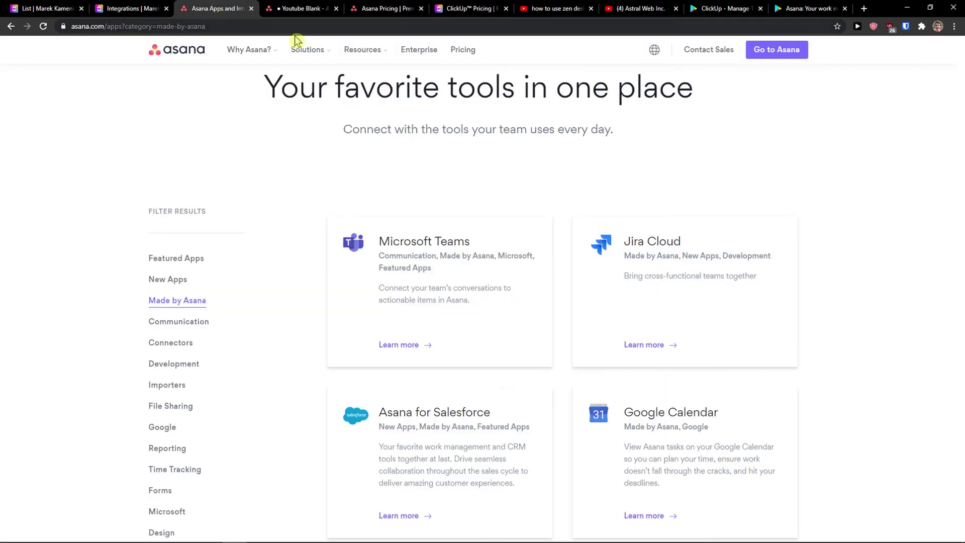
pyautogui.click(299, 7)
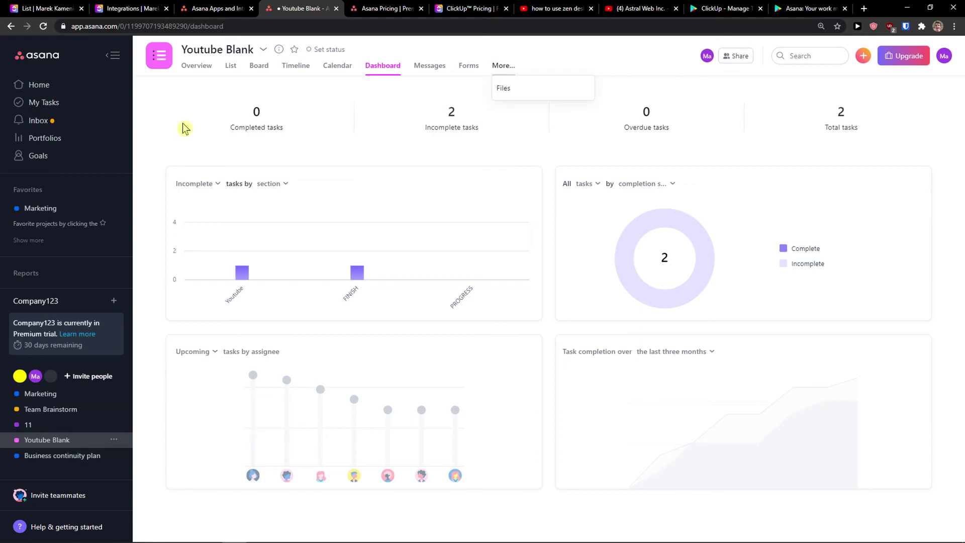
pyautogui.click(136, 9)
pyautogui.click(65, 9)
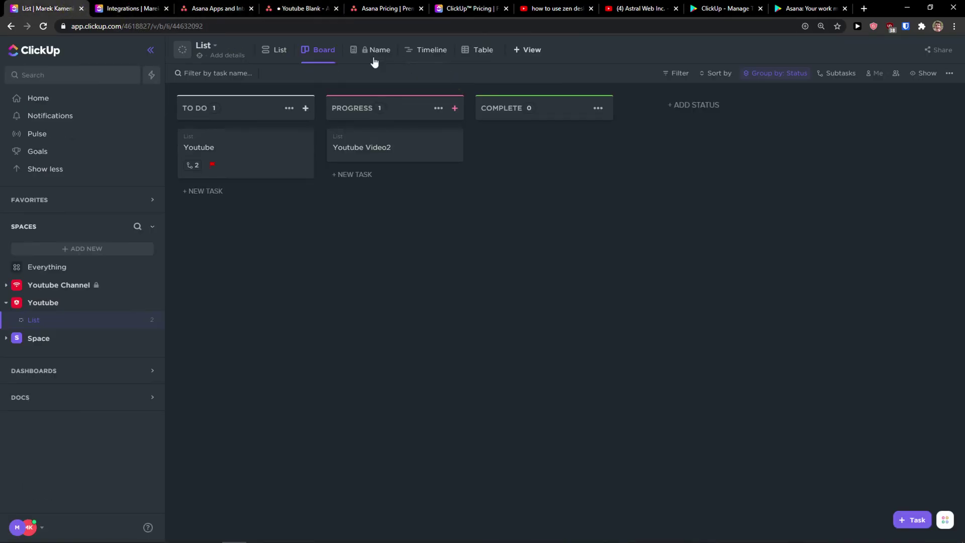
pyautogui.click(531, 54)
# Switch the Youtube List from Name view to Table view, glancing at the add-column field choices.
pyautogui.click(376, 50)
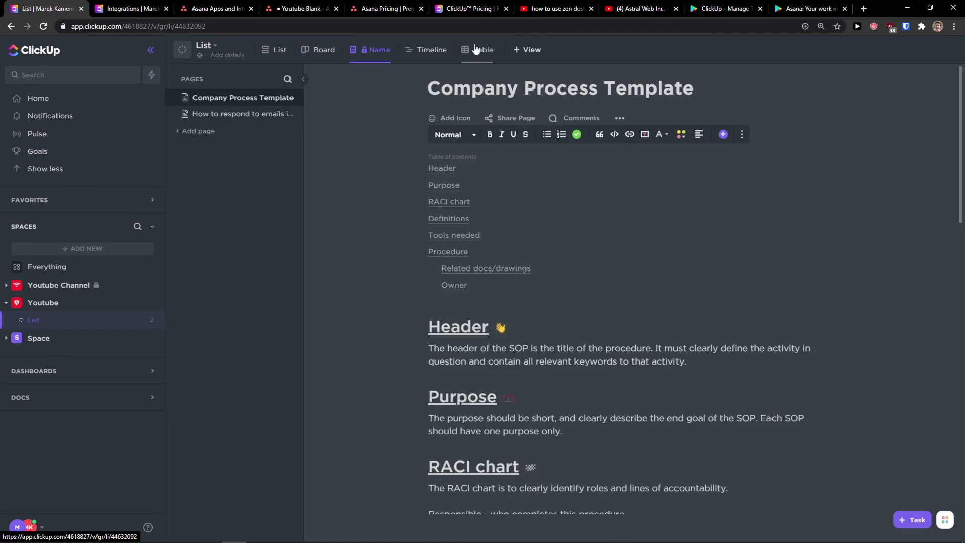
pyautogui.click(476, 49)
pyautogui.click(749, 90)
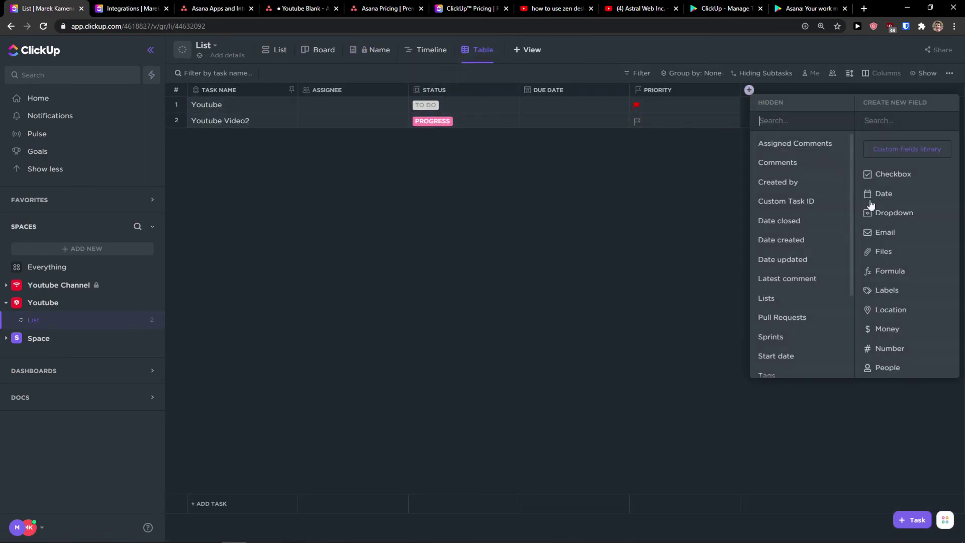
pyautogui.scroll(-3, 900, 256)
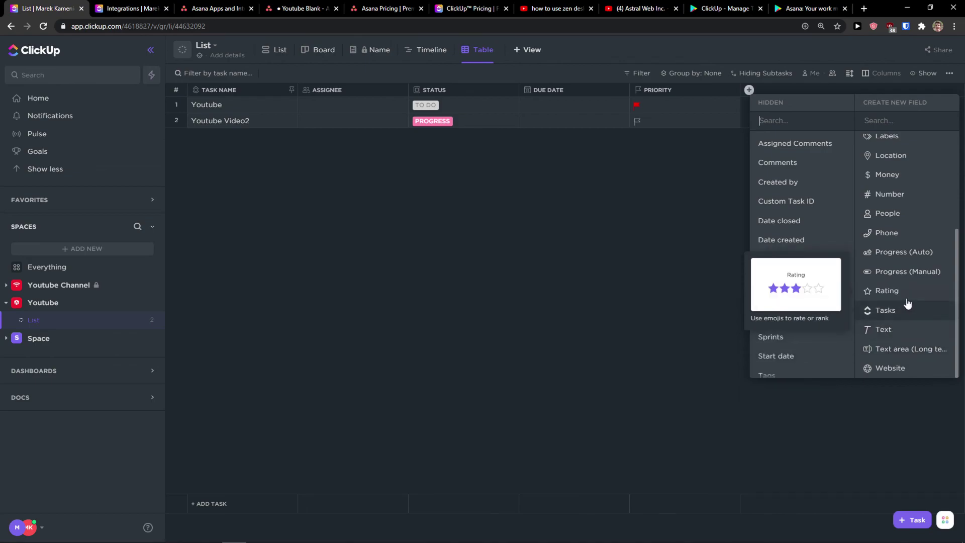
pyautogui.click(429, 342)
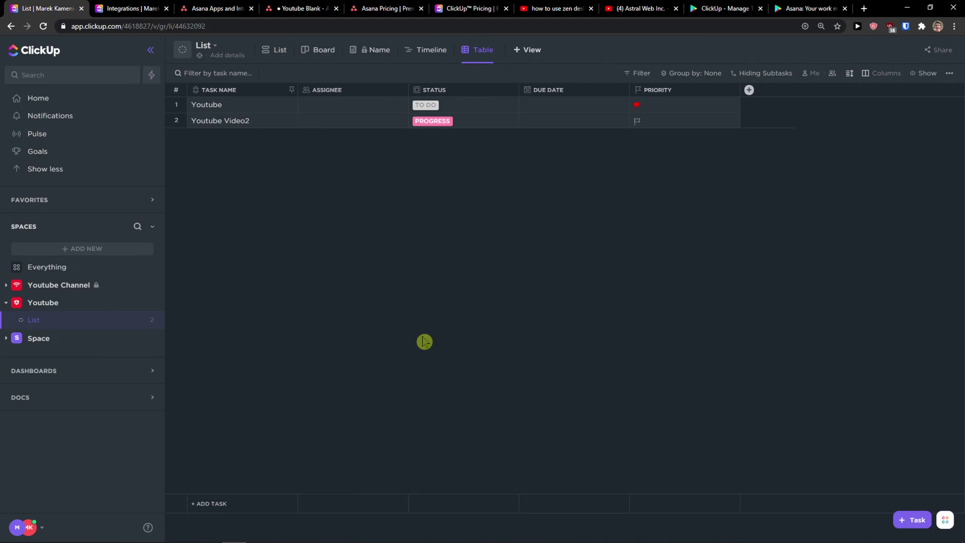
# Collapse and re-expand the Youtube space, then show the Youtube List in List view.
pyautogui.click(70, 305)
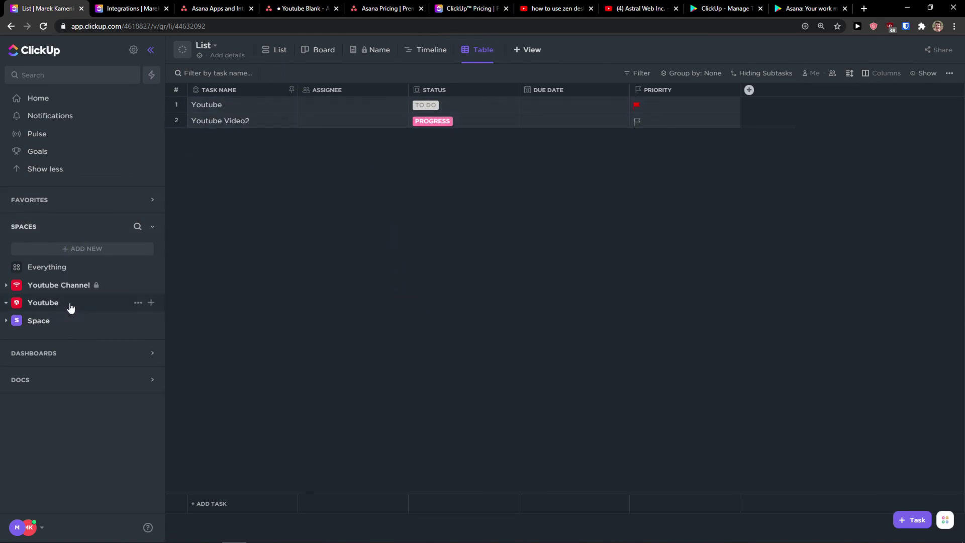
pyautogui.click(70, 305)
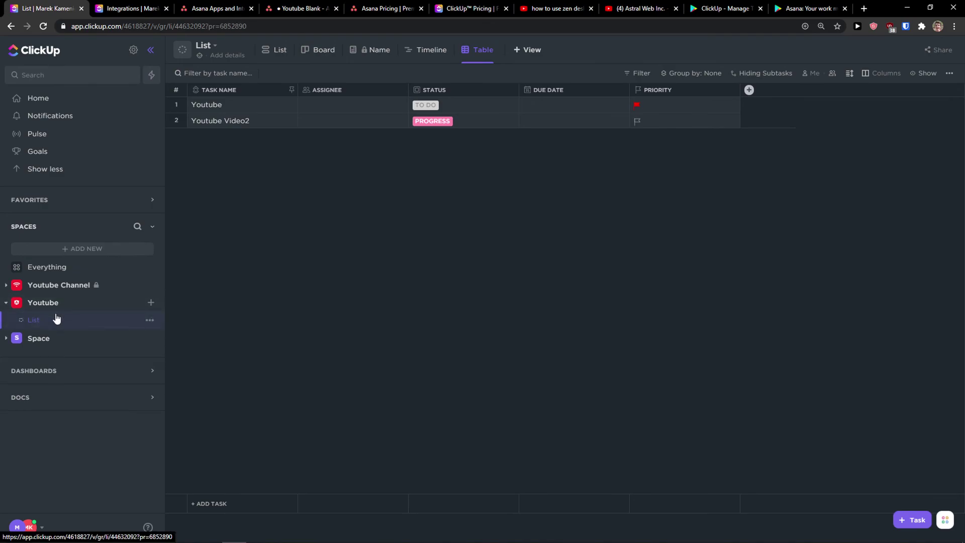
pyautogui.click(275, 56)
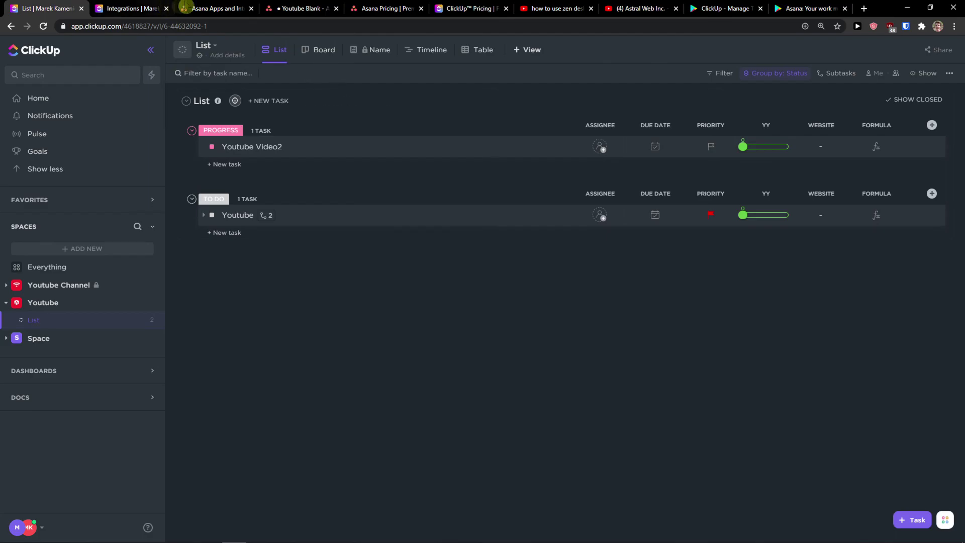
pyautogui.click(193, 8)
pyautogui.click(61, 7)
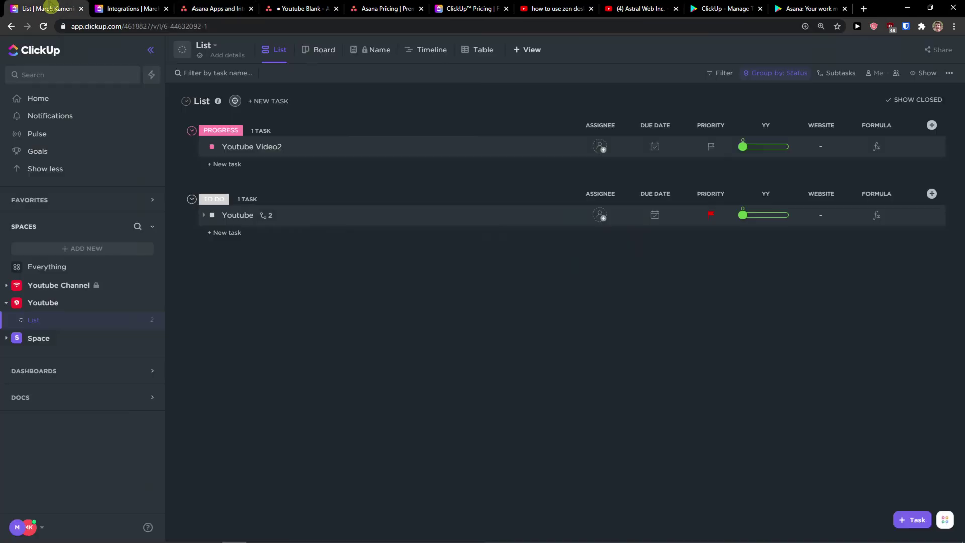